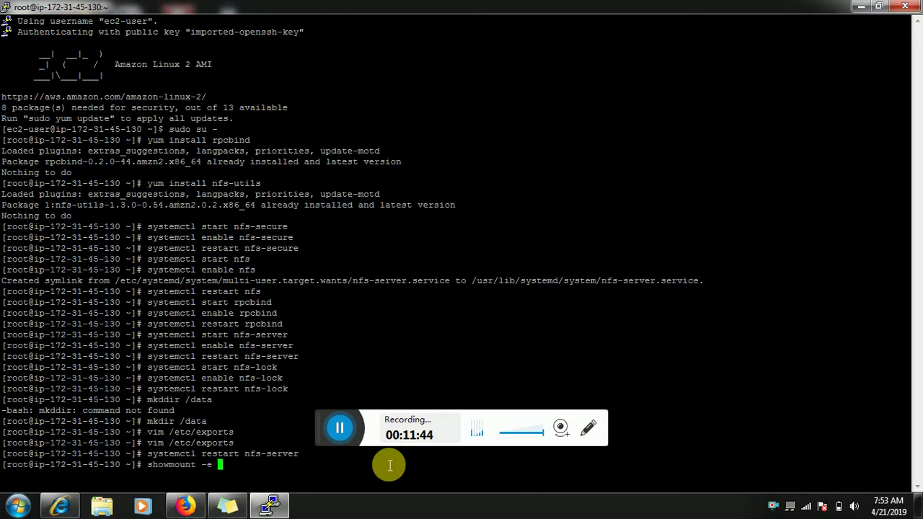
Complete the showmount -e command with localhost and run it to list the server's NFS exports
{"action": "type", "text": "local"}
{"action": "key", "text": "BackSpace"}
{"action": "type", "text": "host"}
{"action": "key", "text": "Return"}
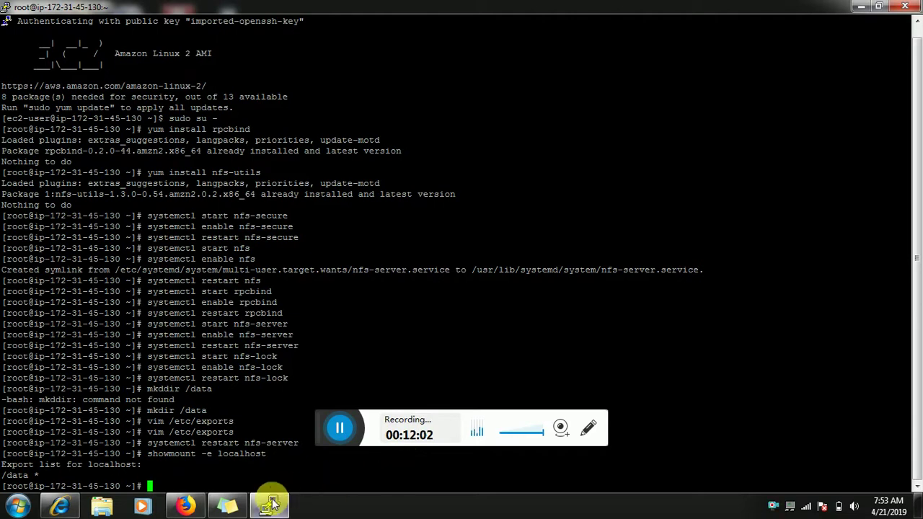
Switch to the EC2 console in Firefox, select only the unnamed running instance and copy its IPv4 public IP
{"action": "mouse_move", "coordinate": [272, 503]}
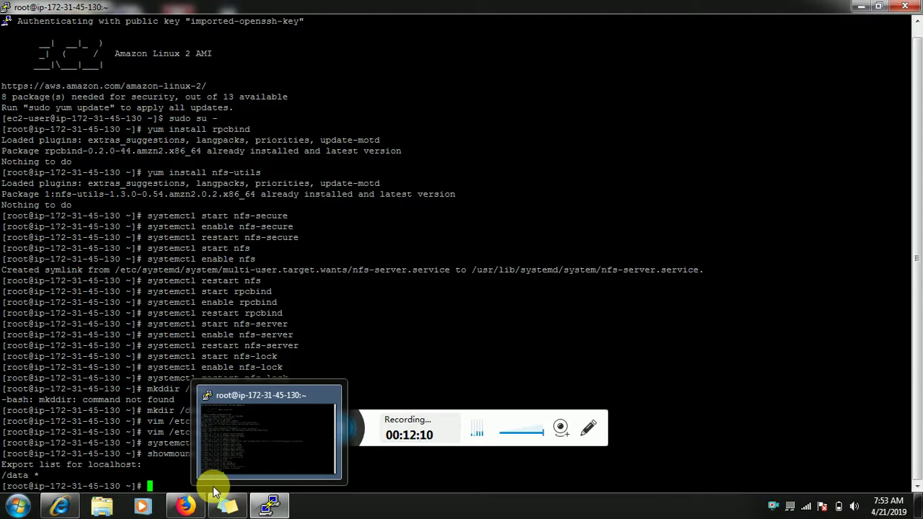
{"action": "mouse_move", "coordinate": [184, 508]}
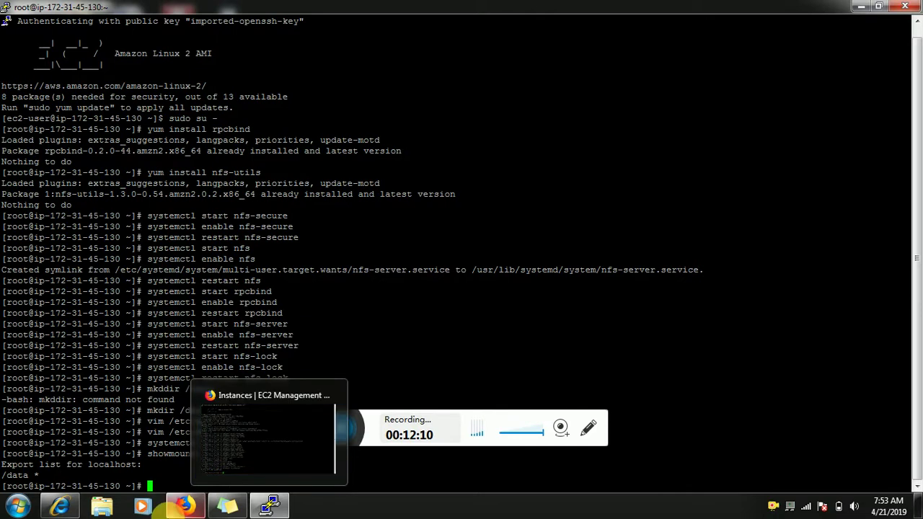
{"action": "left_click", "coordinate": [184, 508]}
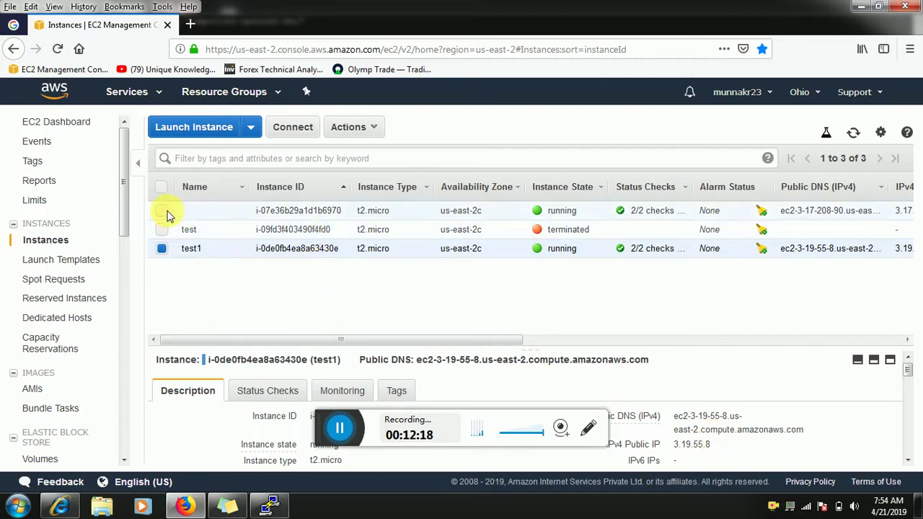
{"action": "left_click", "coordinate": [162, 211]}
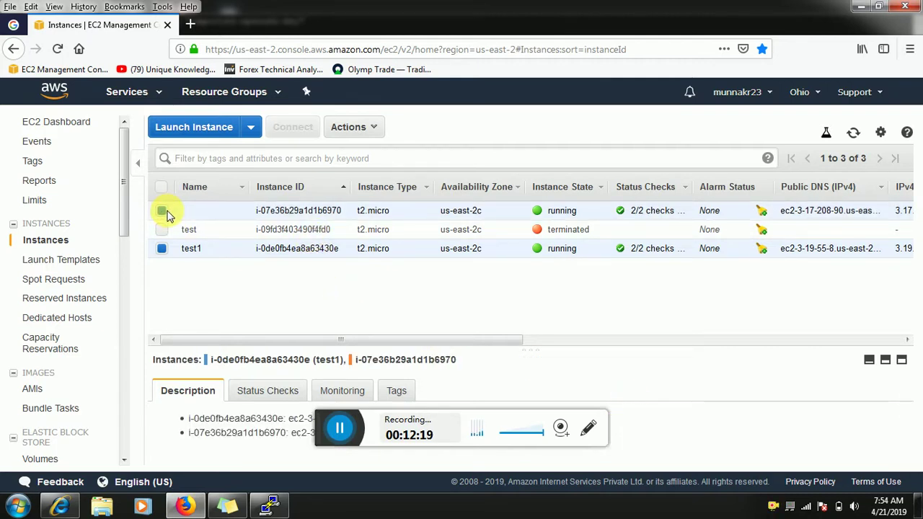
{"action": "left_click", "coordinate": [162, 248]}
{"action": "left_click", "coordinate": [161, 248]}
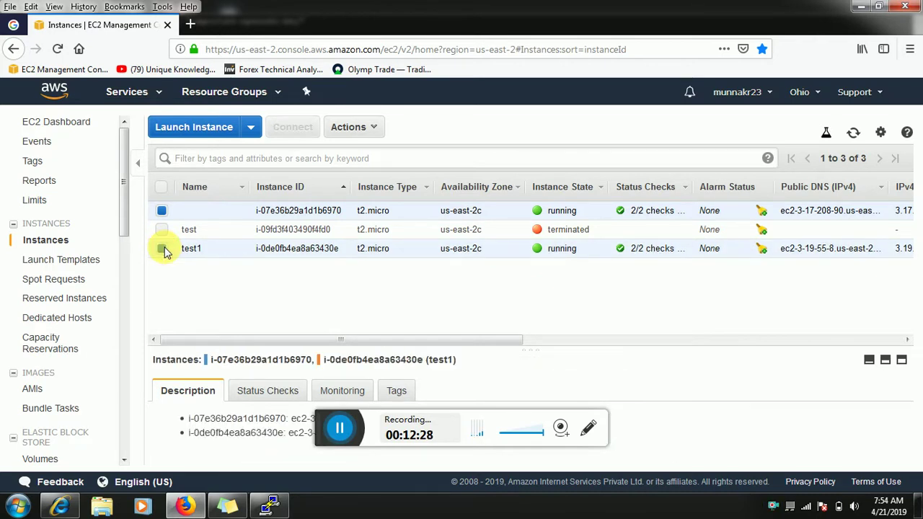
{"action": "left_click", "coordinate": [163, 249]}
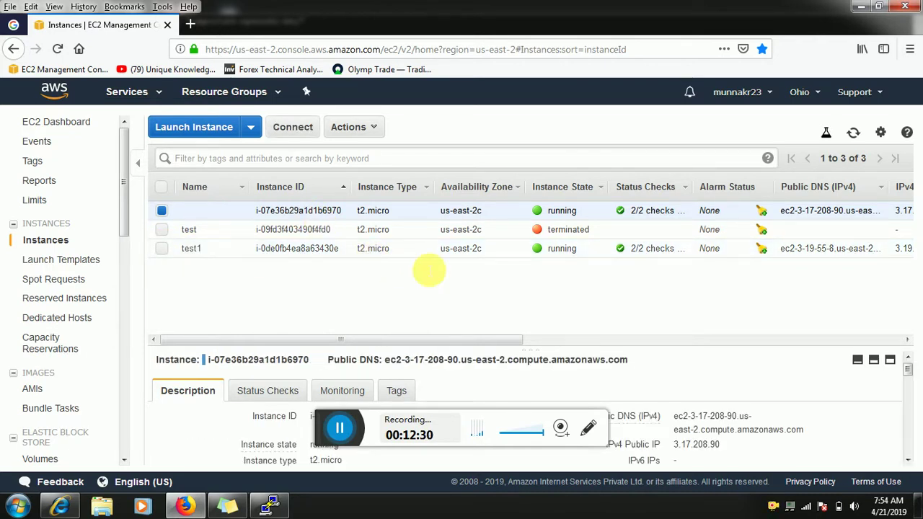
{"action": "left_click", "coordinate": [732, 447]}
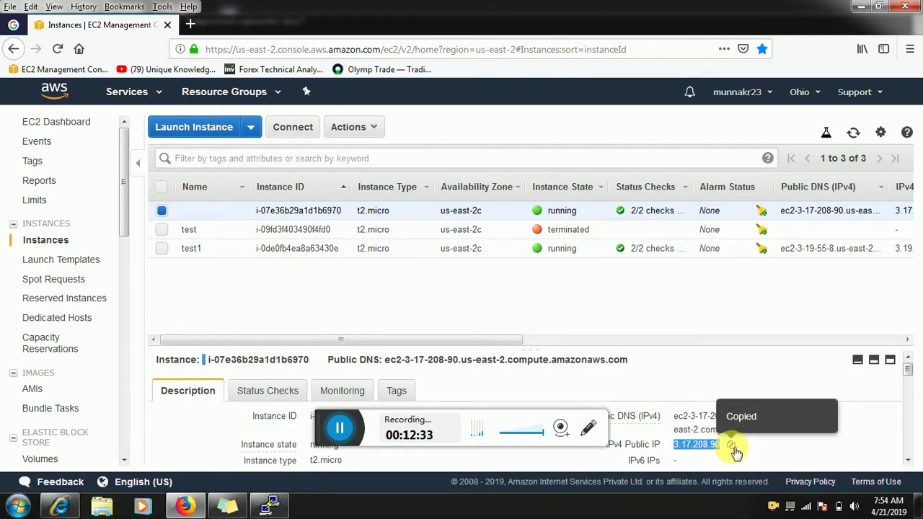
{"action": "key", "text": "super+d"}
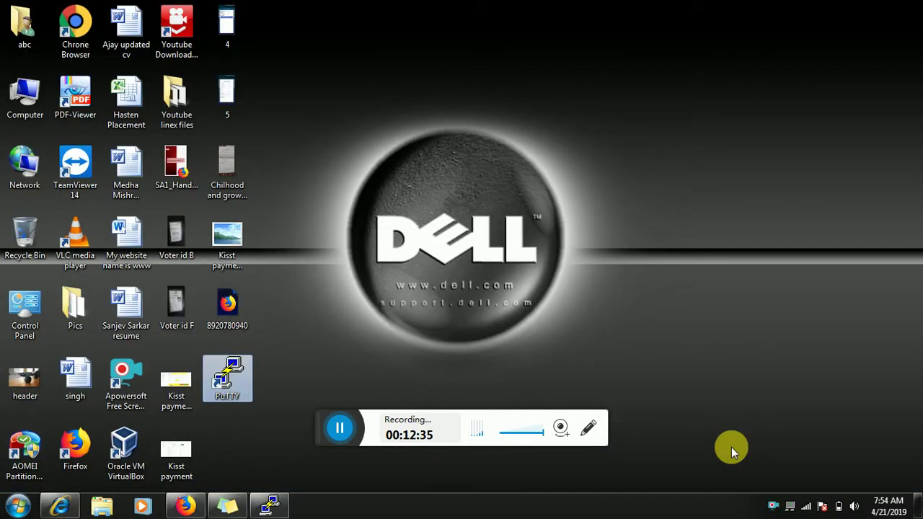
{"action": "double_click", "coordinate": [229, 375]}
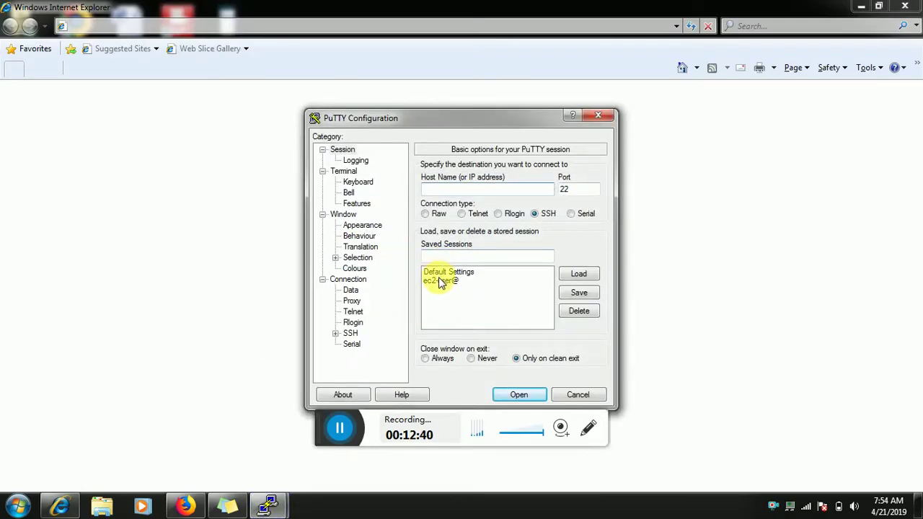
{"action": "left_click", "coordinate": [441, 281]}
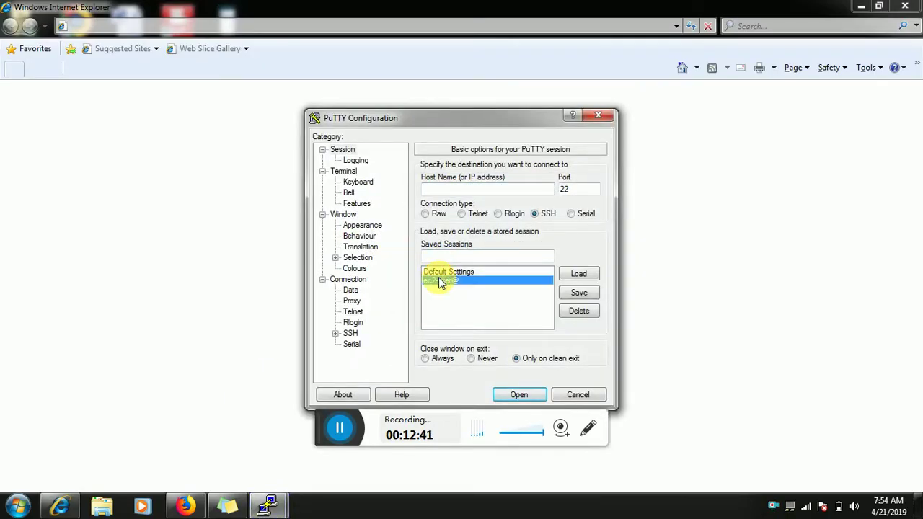
{"action": "left_click", "coordinate": [572, 275]}
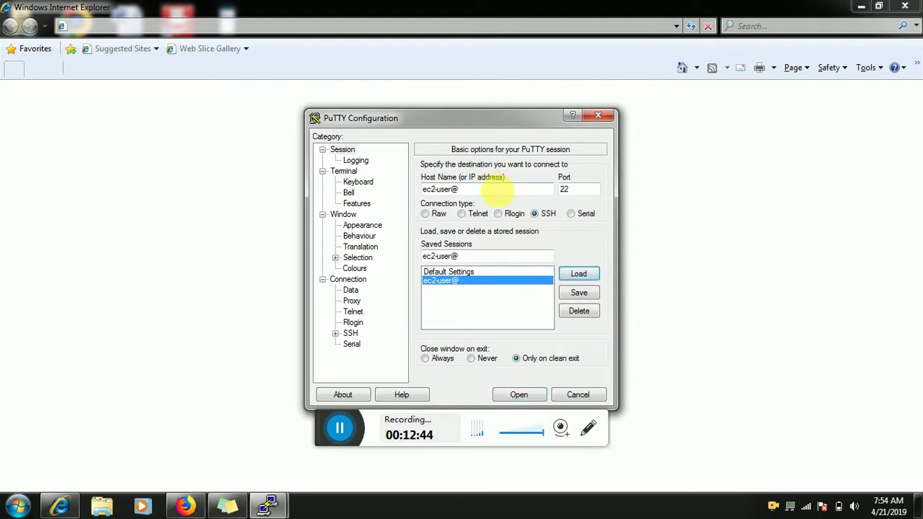
{"action": "left_click", "coordinate": [494, 190]}
{"action": "key", "text": "ctrl+v"}
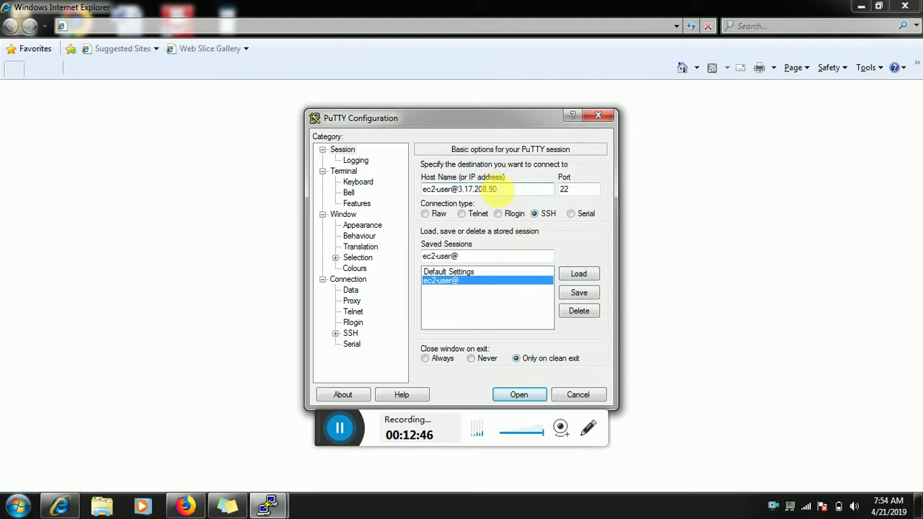
Set the .ppk file on the data (D:) drive as the SSH authentication key and open the connection
{"action": "left_click", "coordinate": [335, 334]}
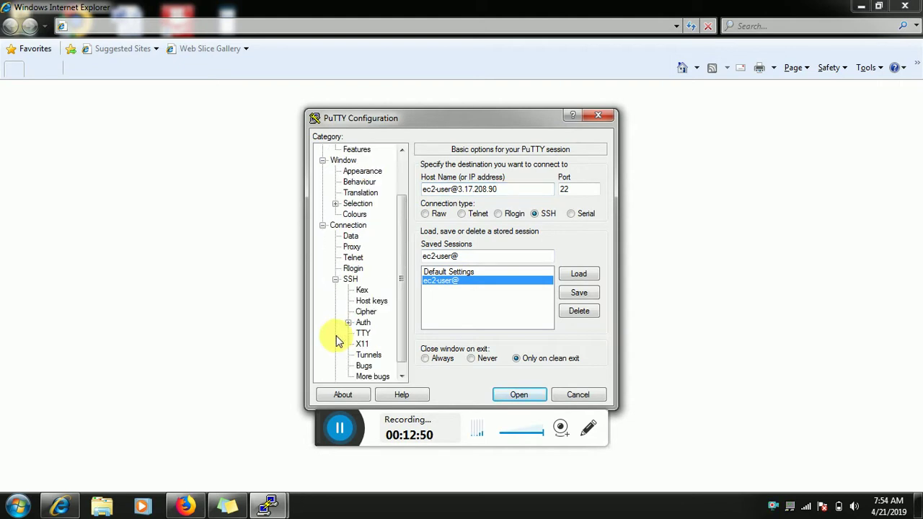
{"action": "left_click", "coordinate": [363, 323]}
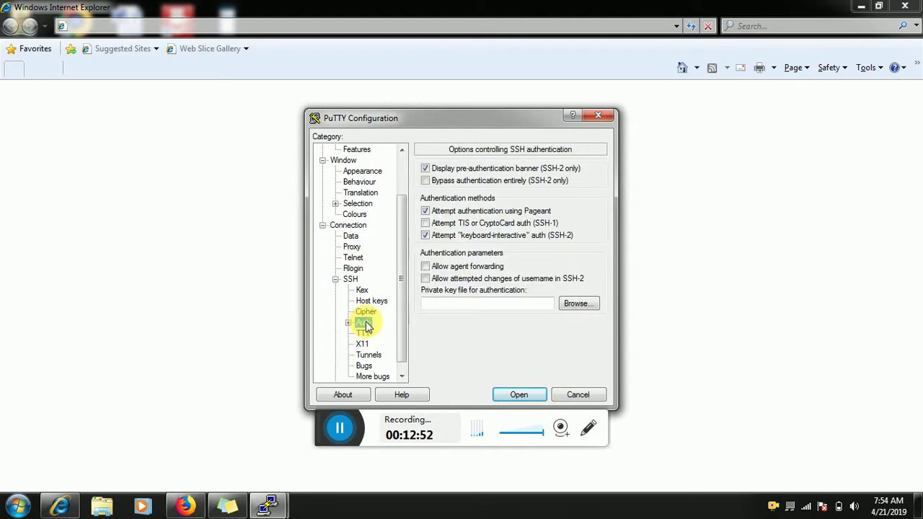
{"action": "left_click", "coordinate": [578, 303]}
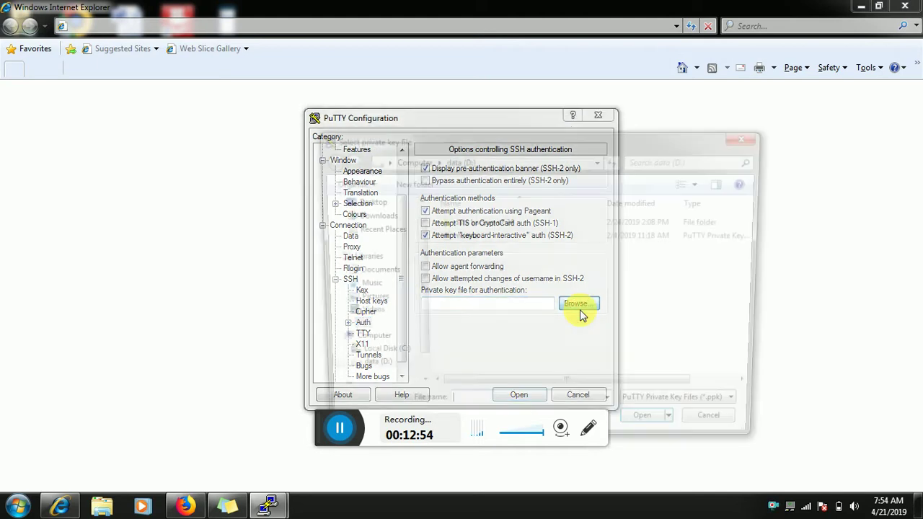
{"action": "left_click", "coordinate": [466, 237]}
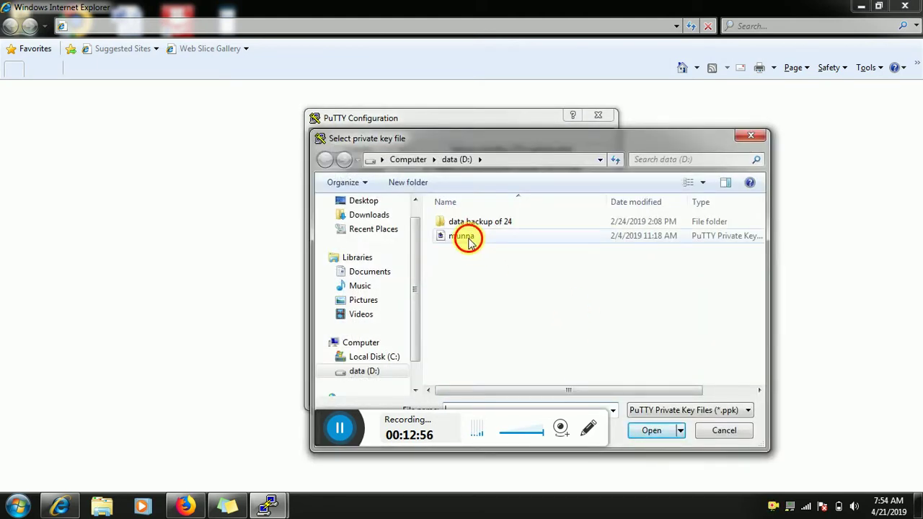
{"action": "left_click", "coordinate": [653, 435]}
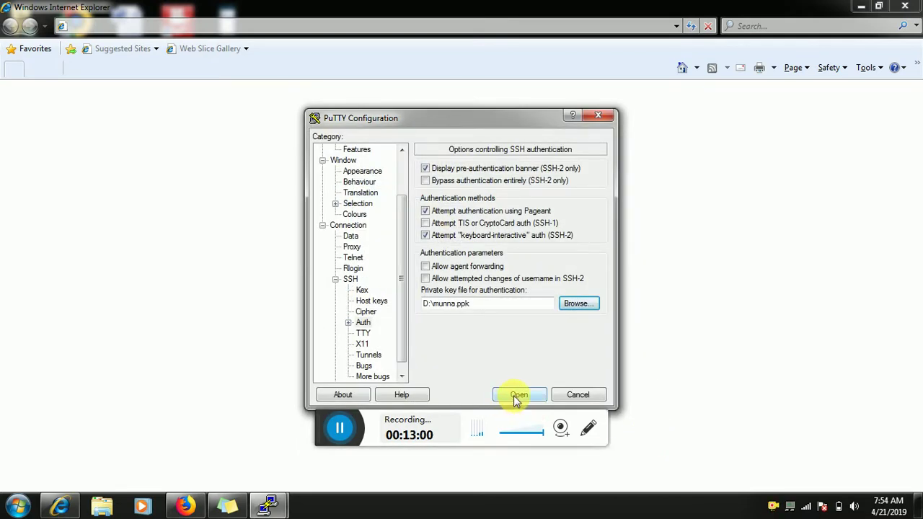
{"action": "left_click", "coordinate": [516, 401]}
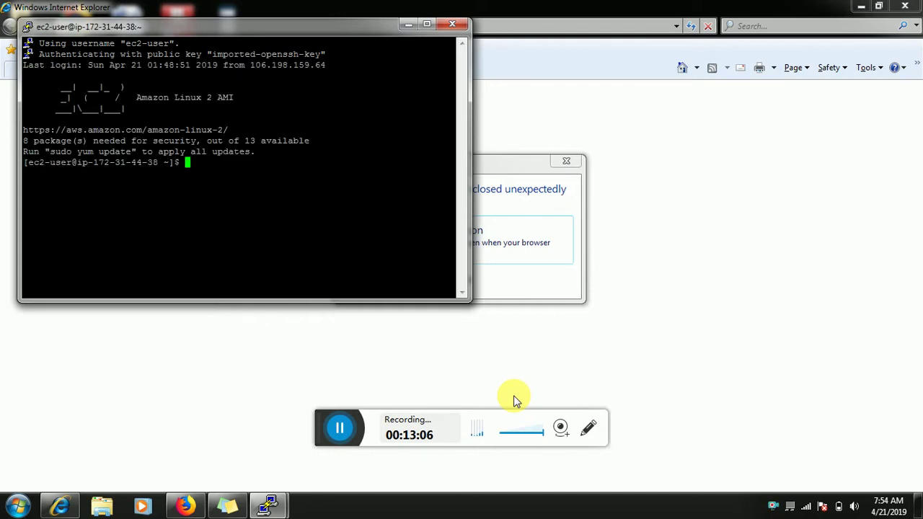
Maximize the new terminal window and switch to the root account with sudo su -
{"action": "left_click", "coordinate": [428, 26]}
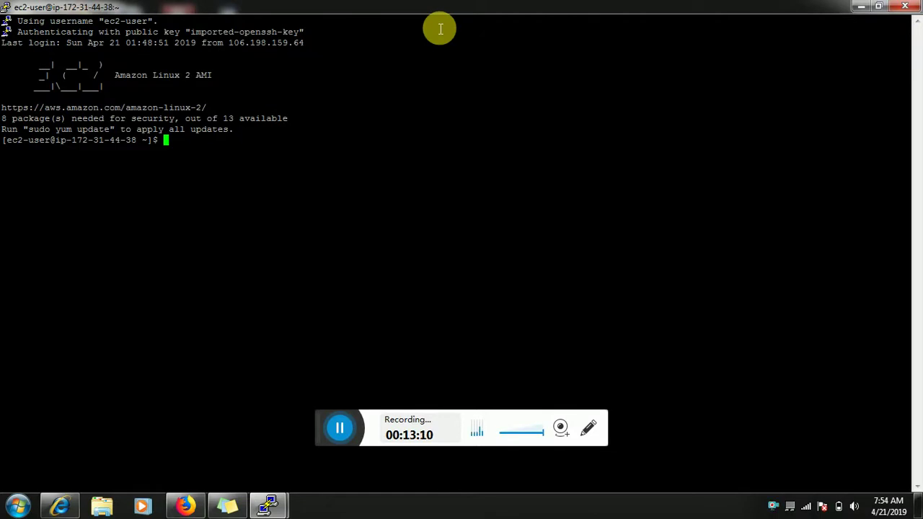
{"action": "type", "text": "sudo su "}
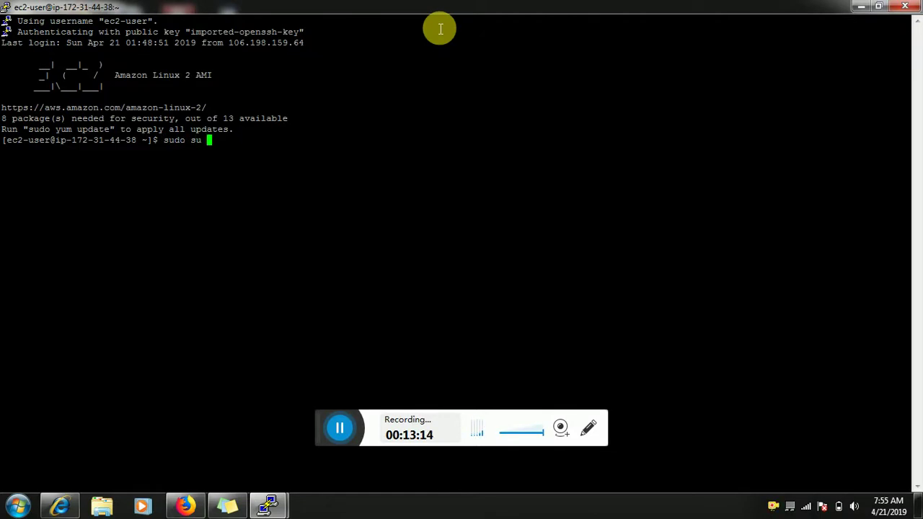
{"action": "type", "text": "-"}
{"action": "key", "text": "Return"}
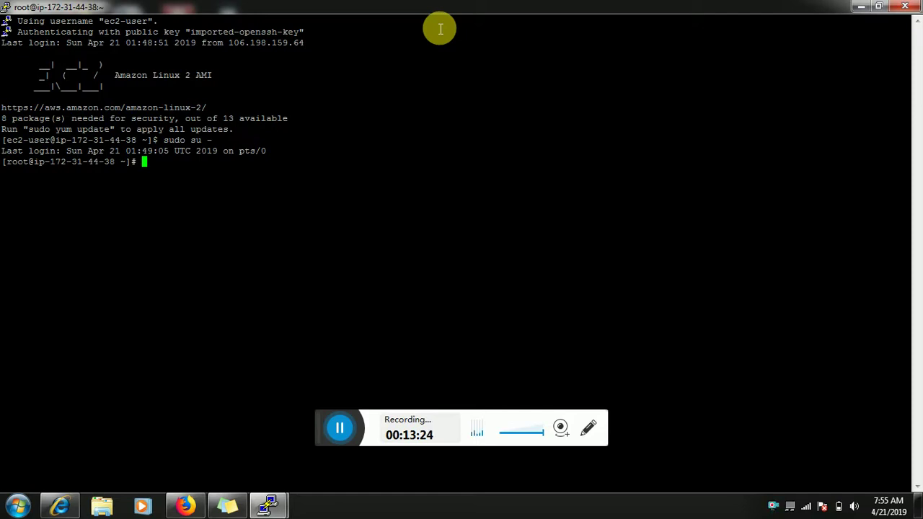
Begin the command mount -t nfs, and in Firefox view the details of test1 and the unnamed instance, enlarging the details pane
{"action": "type", "text": "mount -t nfs"}
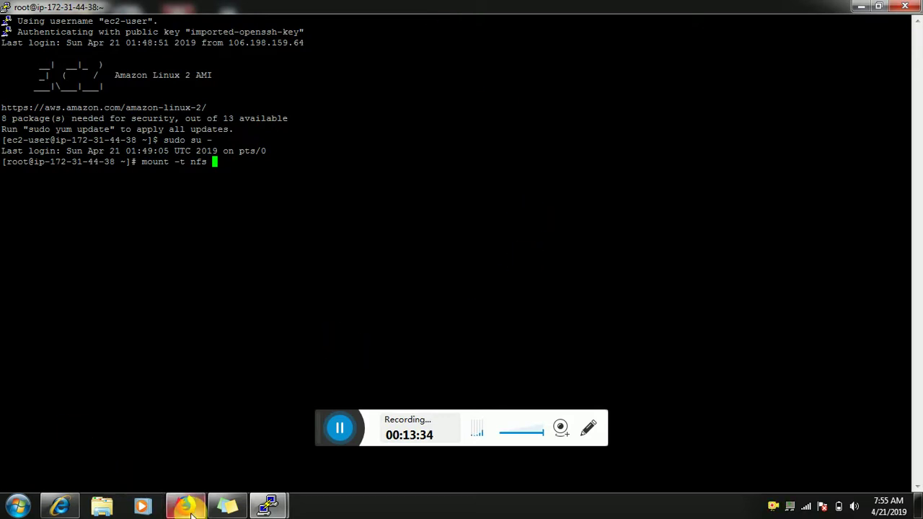
{"action": "mouse_move", "coordinate": [191, 512]}
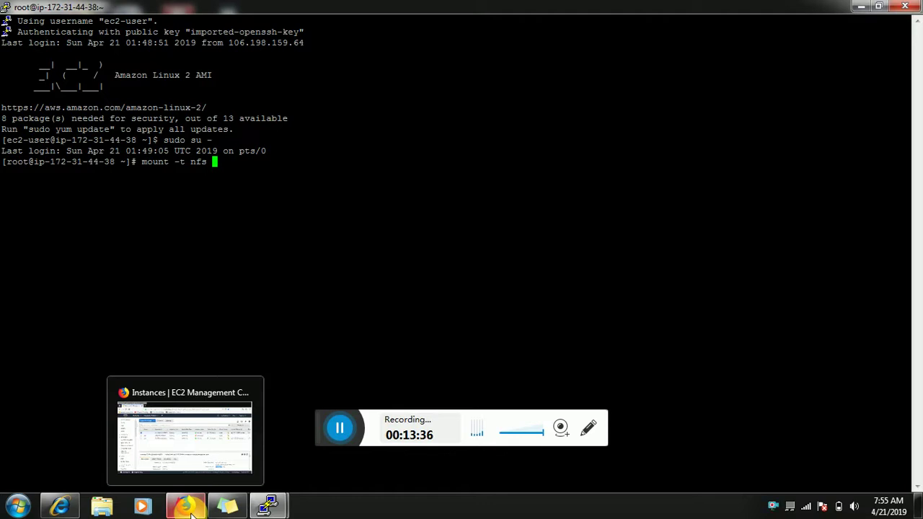
{"action": "left_click", "coordinate": [191, 512]}
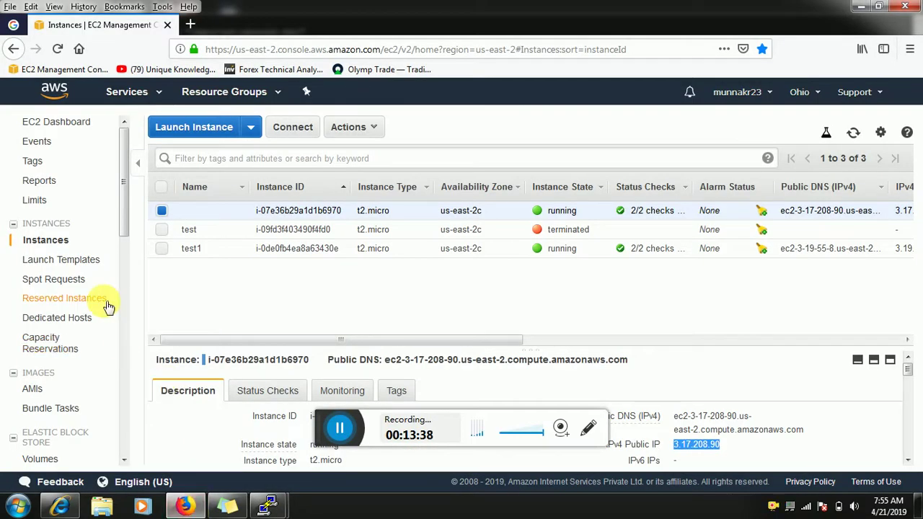
{"action": "left_click", "coordinate": [163, 248]}
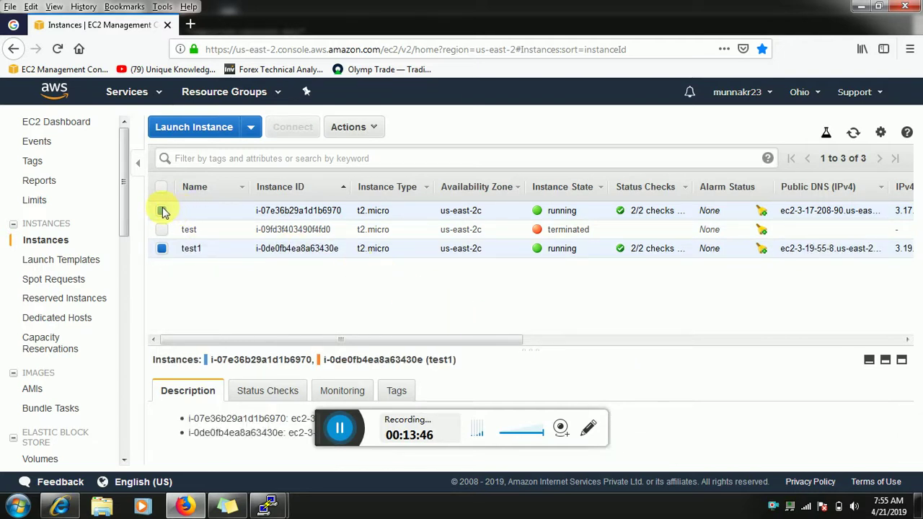
{"action": "left_click", "coordinate": [162, 210]}
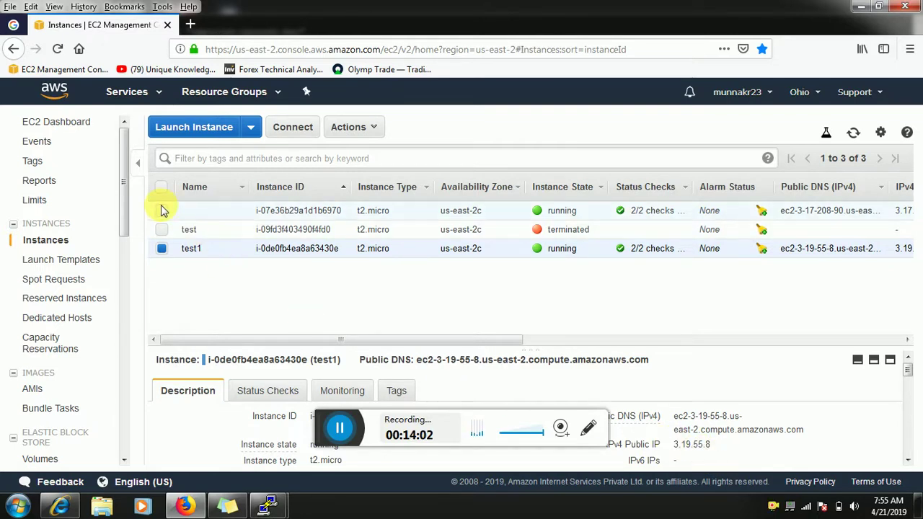
{"action": "left_click", "coordinate": [162, 209]}
{"action": "left_click", "coordinate": [162, 249]}
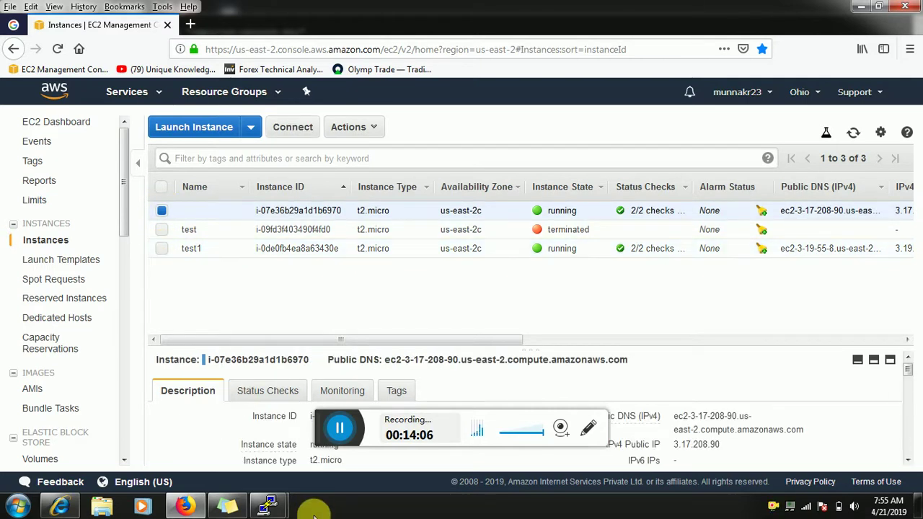
{"action": "mouse_move", "coordinate": [274, 507]}
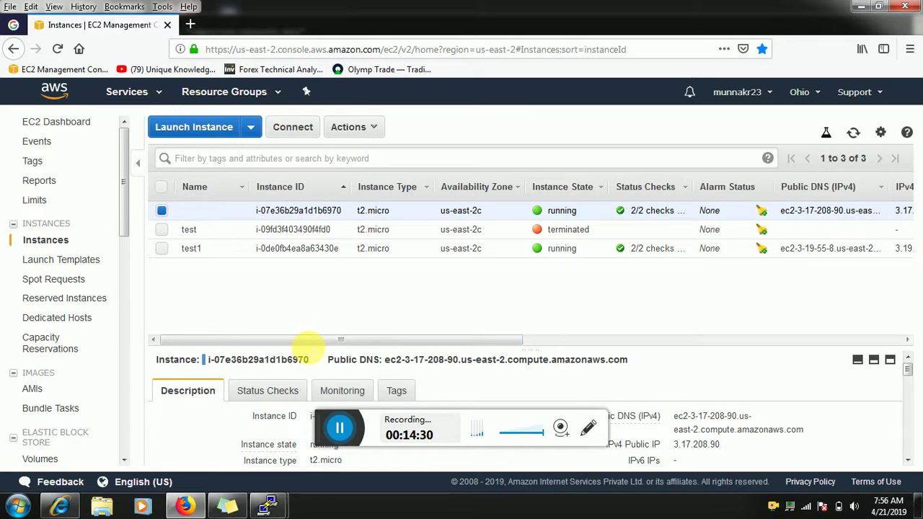
{"action": "left_click_drag", "start_coordinate": [309, 342], "coordinate": [318, 287]}
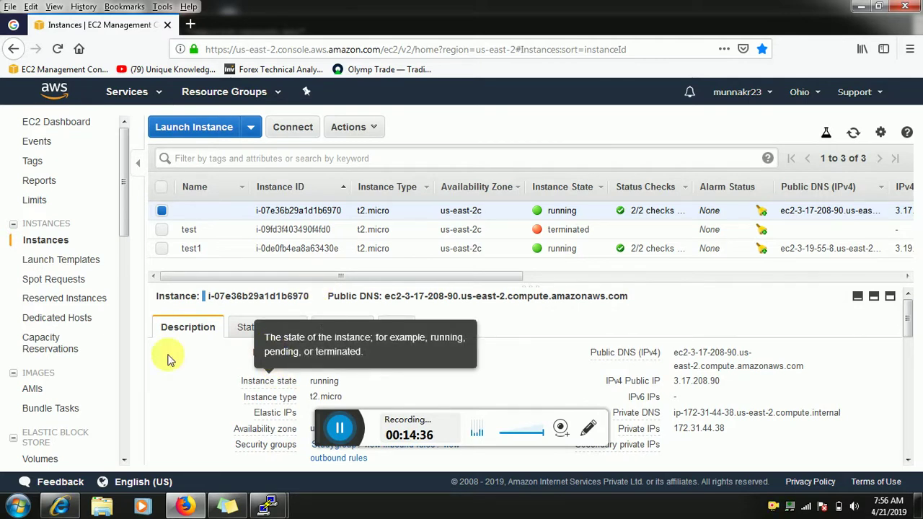
{"action": "left_click", "coordinate": [84, 383]}
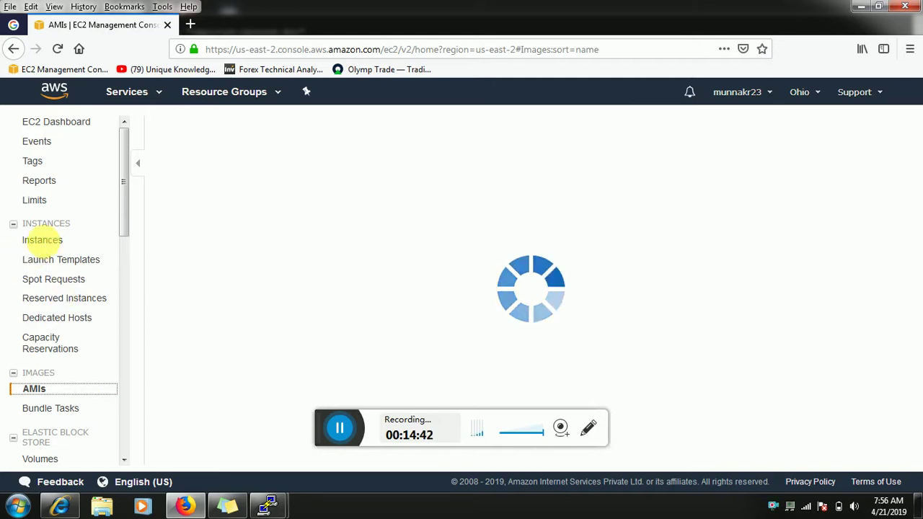
{"action": "left_click", "coordinate": [52, 242]}
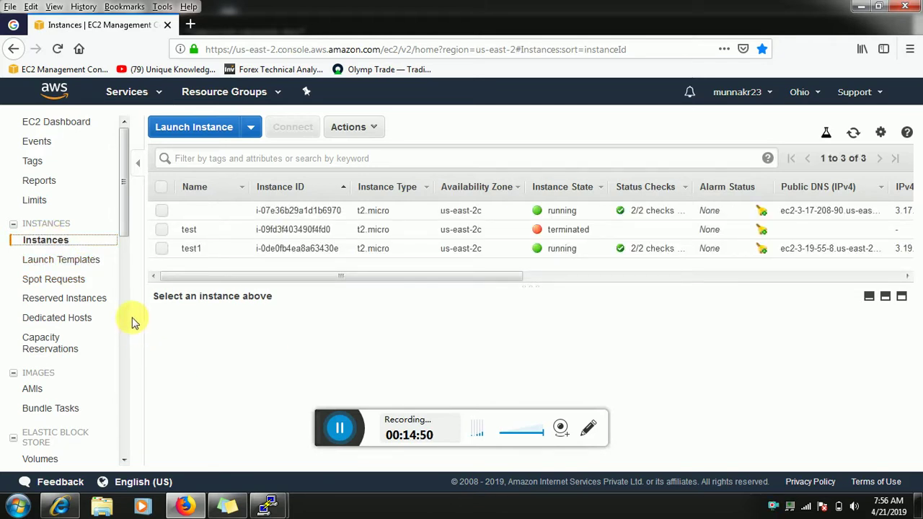
{"action": "left_click", "coordinate": [124, 273]}
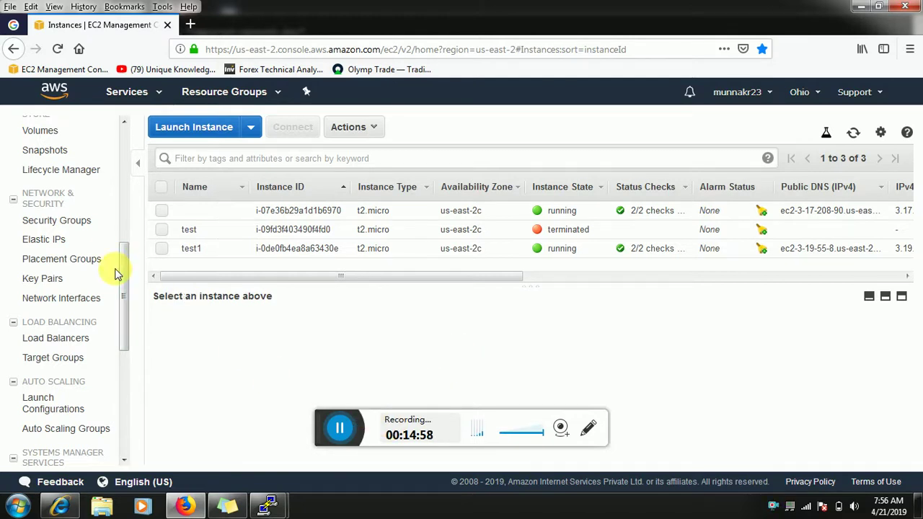
{"action": "left_click", "coordinate": [123, 160]}
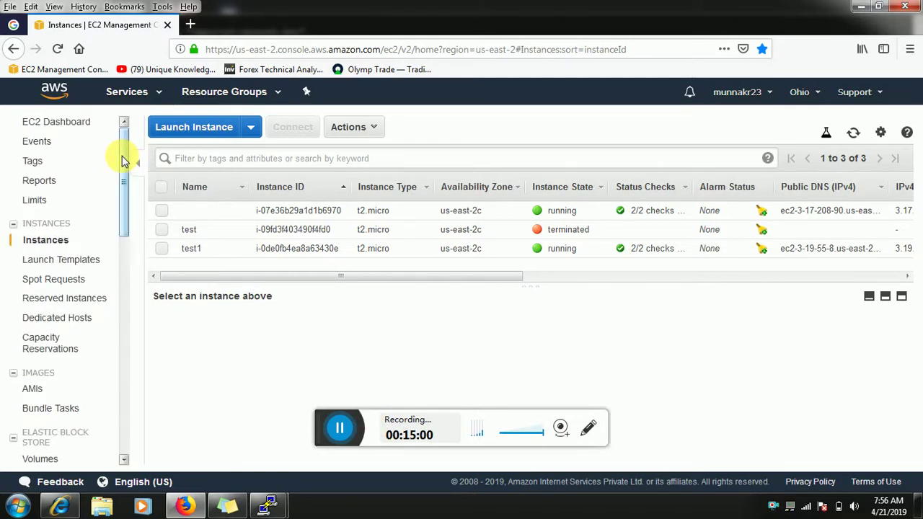
{"action": "left_click", "coordinate": [39, 248]}
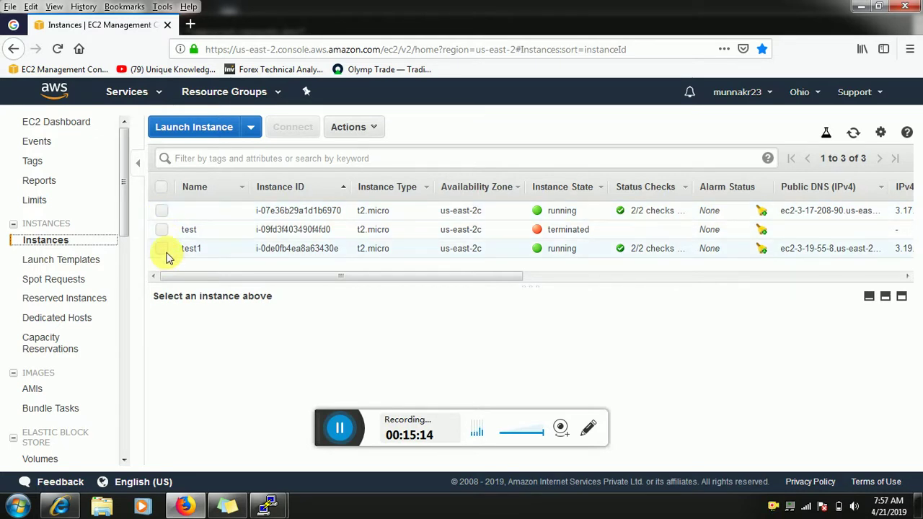
Examine the description details of the unnamed instance, including its security group, network and storage settings
{"action": "left_click", "coordinate": [162, 214]}
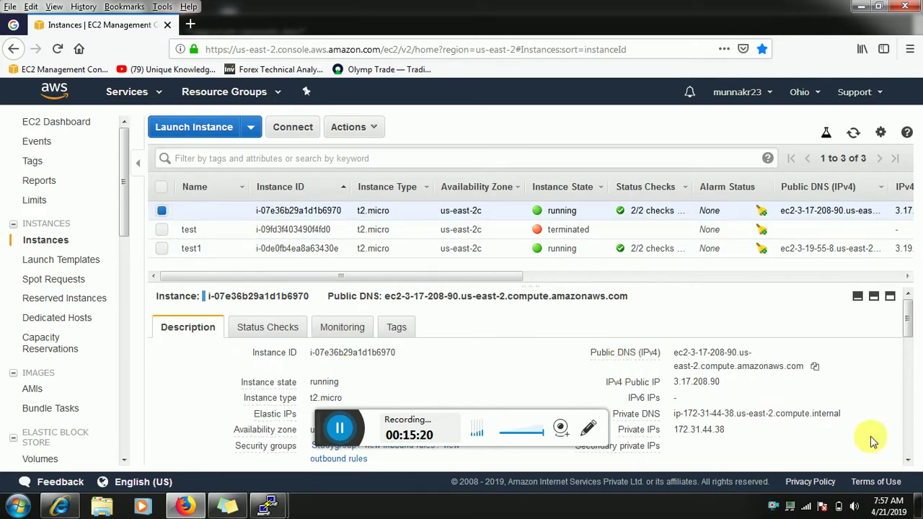
{"action": "scroll", "coordinate": [909, 457], "scroll_direction": "down", "scroll_amount": 5}
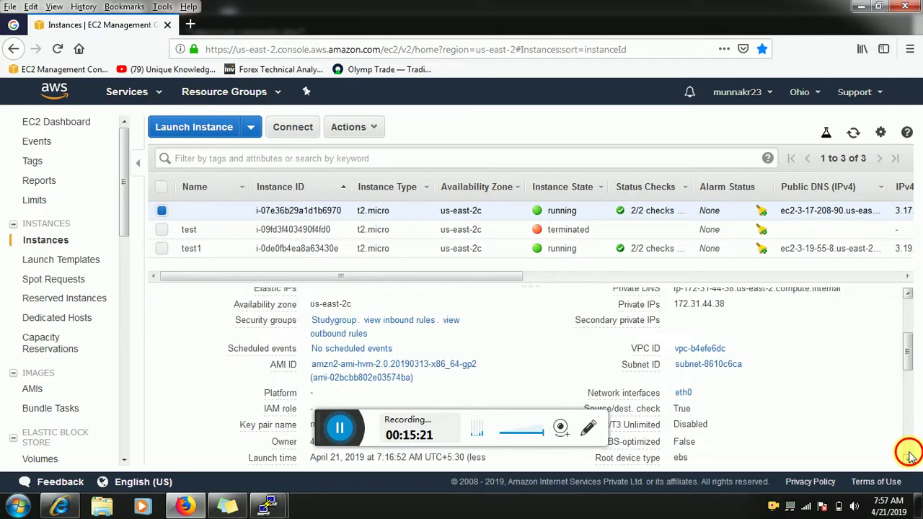
{"action": "left_click", "coordinate": [909, 294]}
{"action": "left_click", "coordinate": [908, 294]}
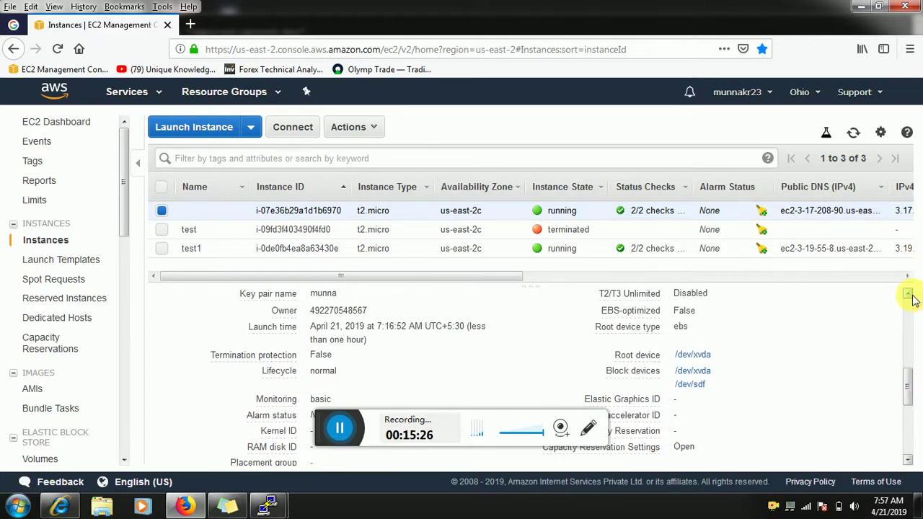
{"action": "left_click", "coordinate": [908, 294]}
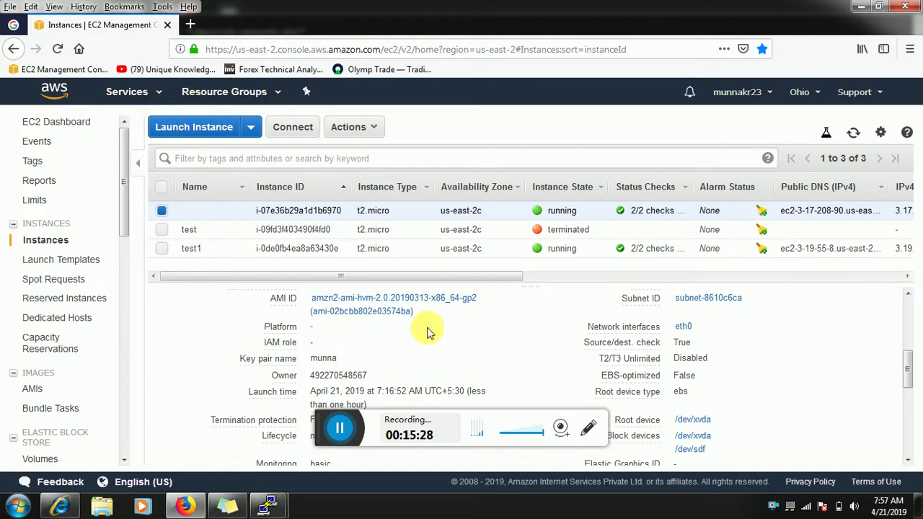
{"action": "left_click", "coordinate": [909, 295]}
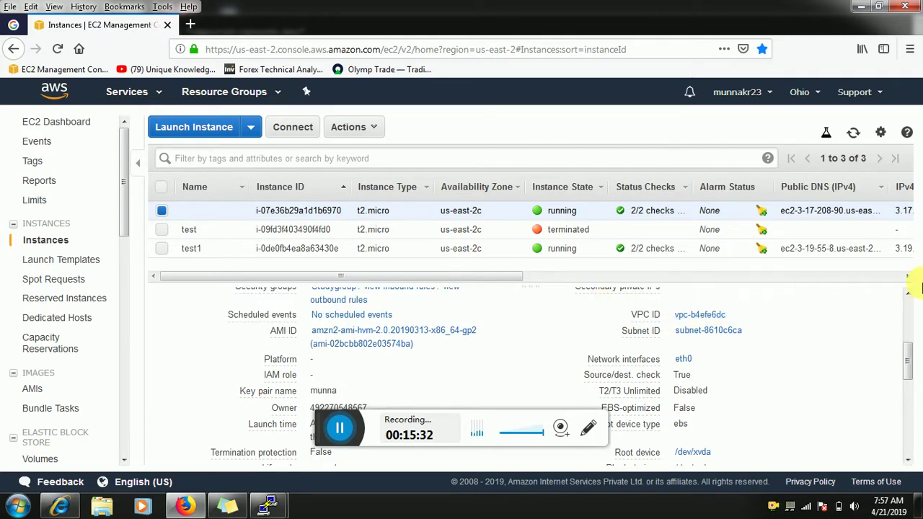
{"action": "left_click", "coordinate": [909, 296]}
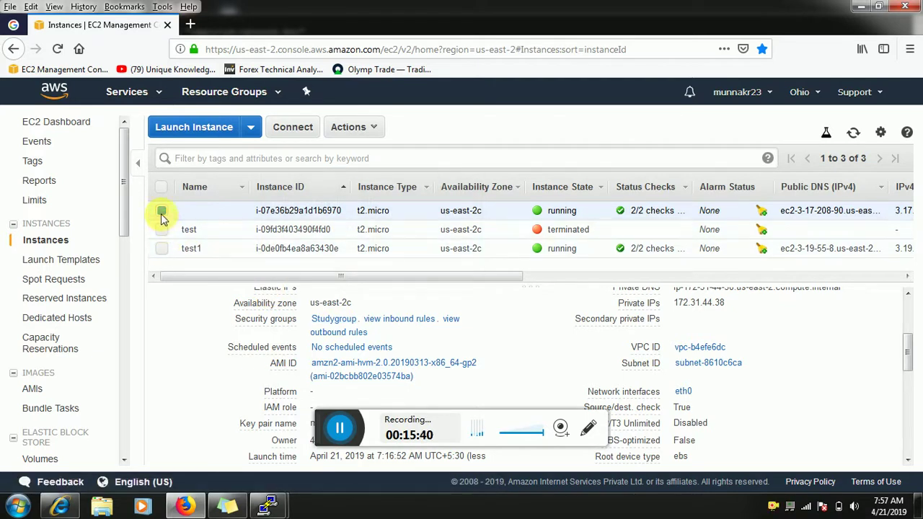
Select only the test1 instance and open the inbound rules of its Studygroup security group for editing
{"action": "left_click", "coordinate": [162, 215]}
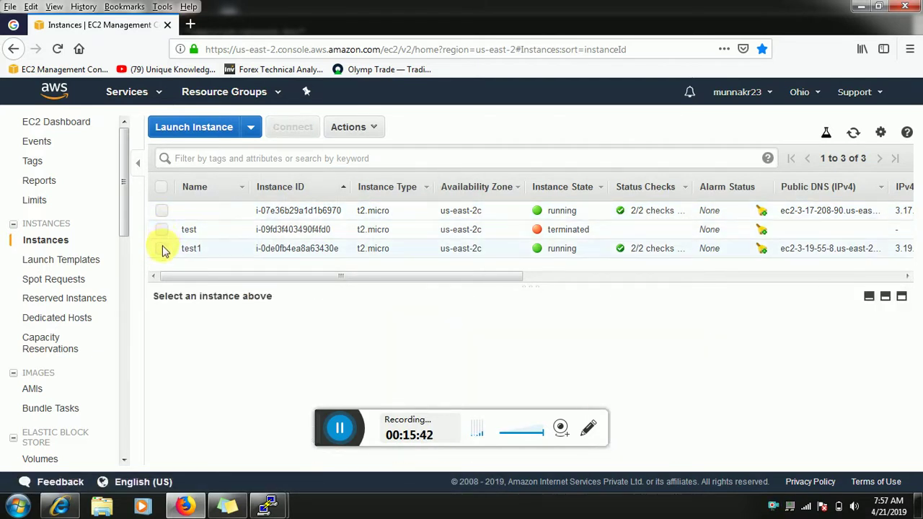
{"action": "left_click", "coordinate": [162, 249]}
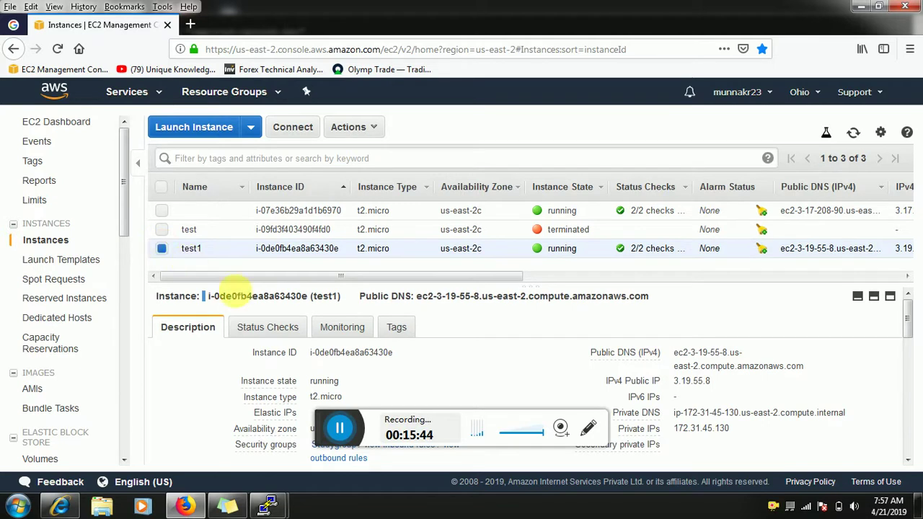
{"action": "left_click", "coordinate": [907, 459]}
{"action": "left_click", "coordinate": [907, 459]}
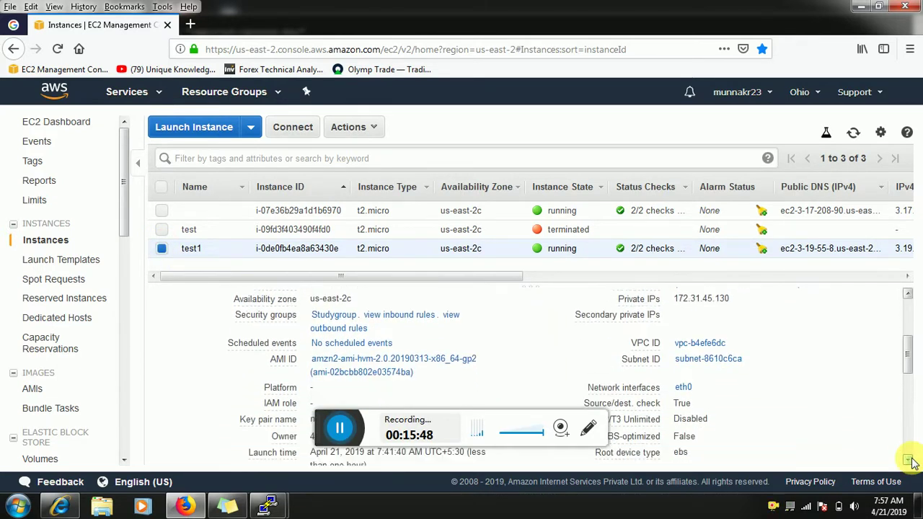
{"action": "left_click", "coordinate": [337, 318]}
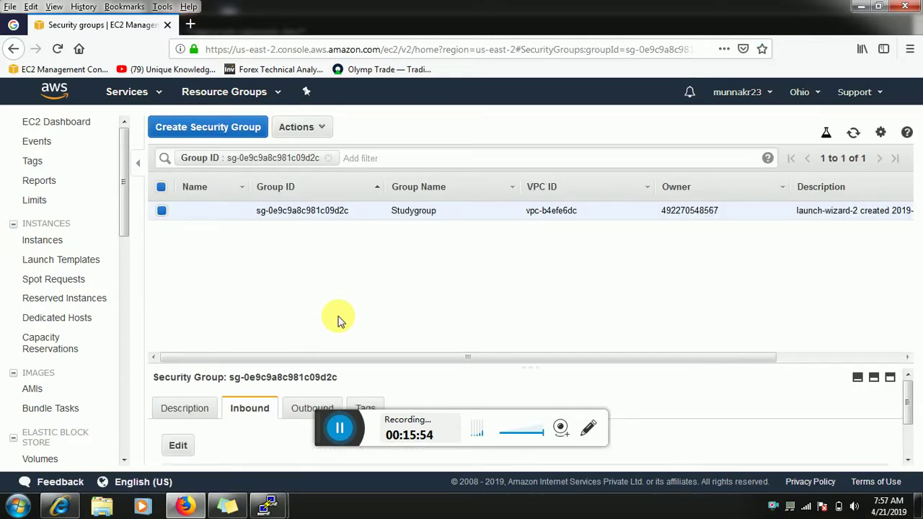
{"action": "left_click", "coordinate": [173, 446]}
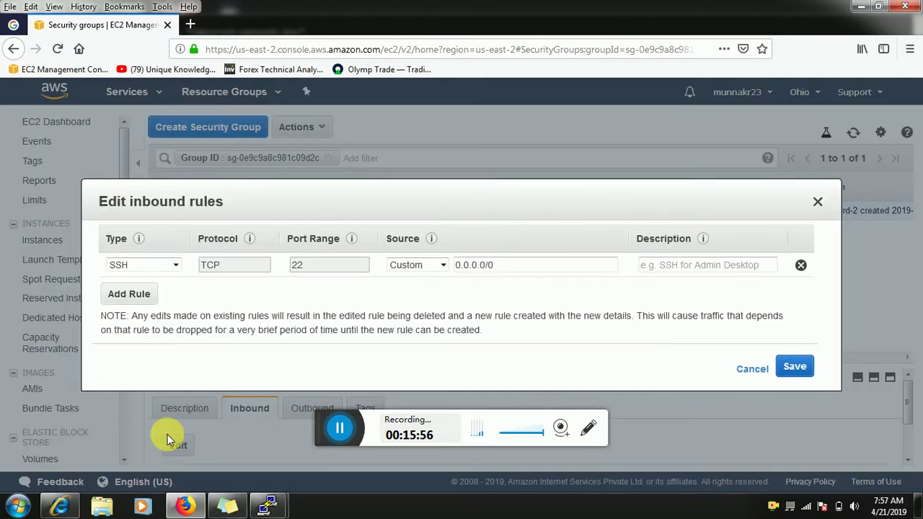
Add an inbound rule allowing All traffic from Anywhere and save the rules
{"action": "left_click", "coordinate": [131, 294]}
{"action": "left_click", "coordinate": [140, 289]}
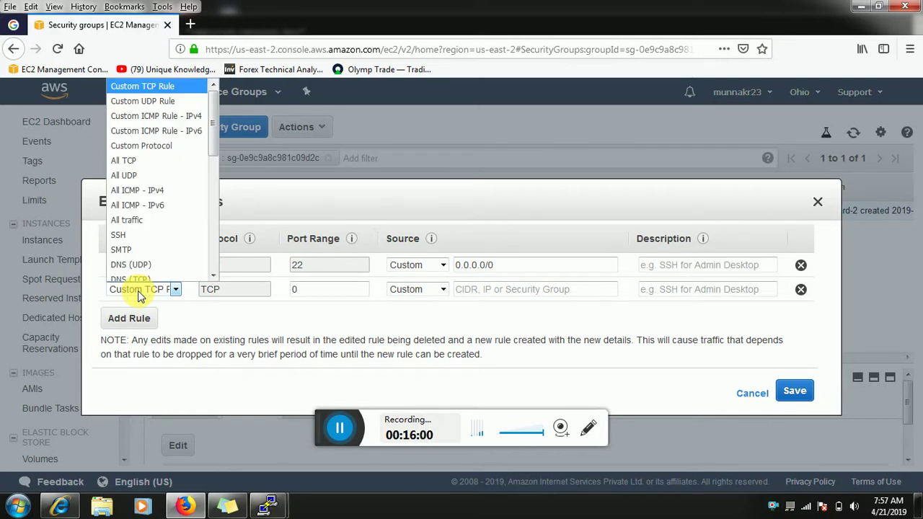
{"action": "left_click", "coordinate": [140, 215]}
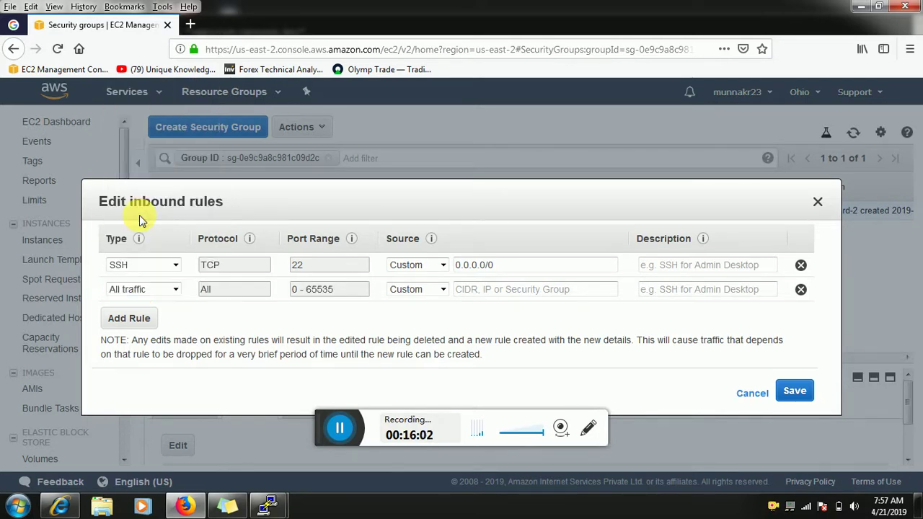
{"action": "left_click", "coordinate": [429, 301]}
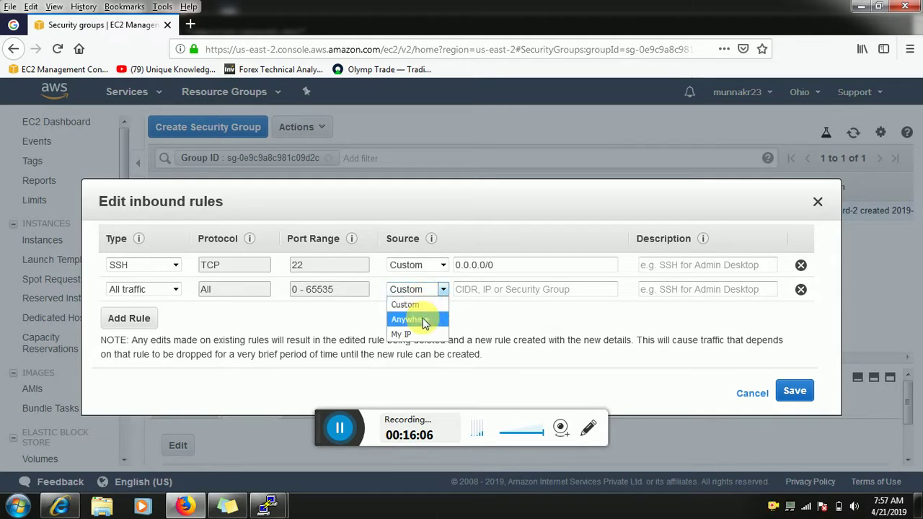
{"action": "left_click", "coordinate": [408, 320]}
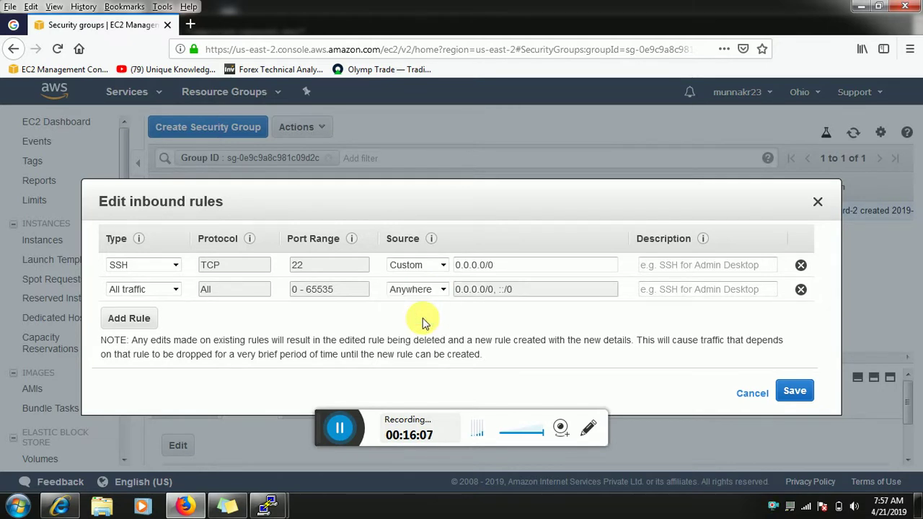
{"action": "left_click", "coordinate": [793, 390]}
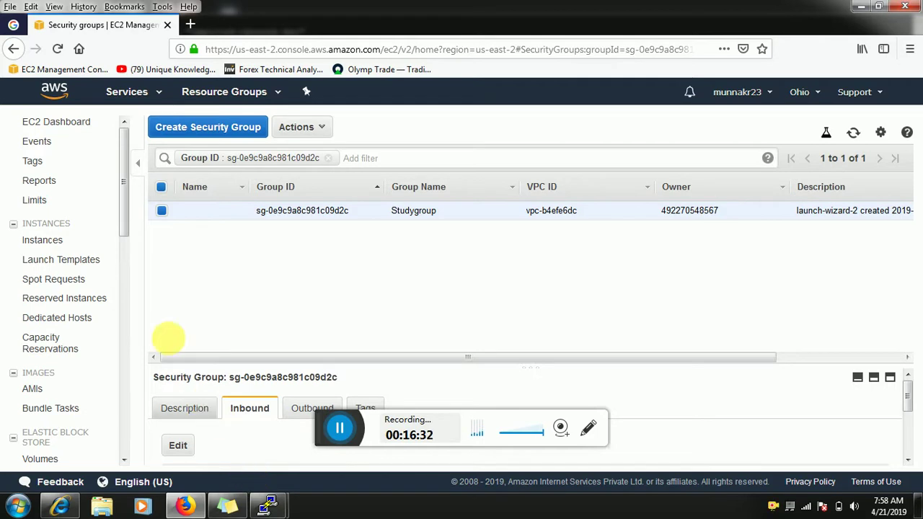
Return to the EC2 instances list, view the server's PuTTY terminal, and switch to the client's root@ip-172-31-44-38 terminal
{"action": "left_click", "coordinate": [37, 243]}
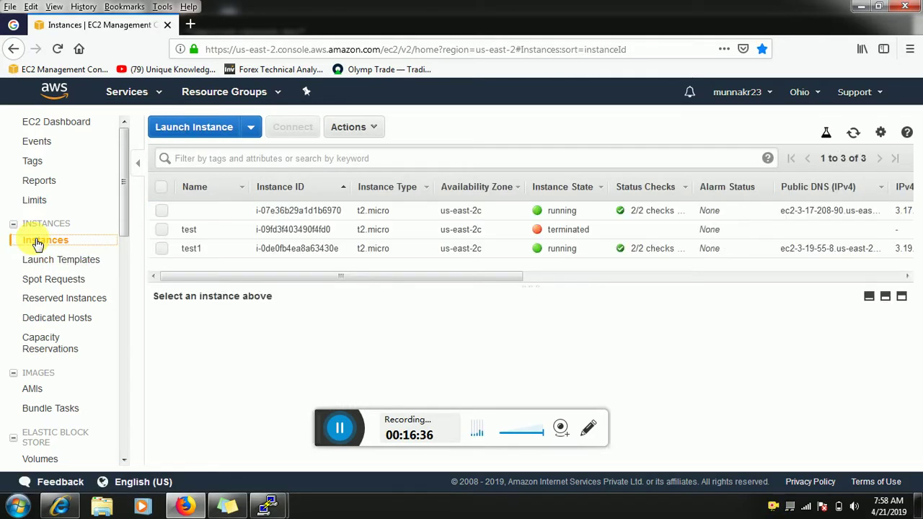
{"action": "mouse_move", "coordinate": [287, 499]}
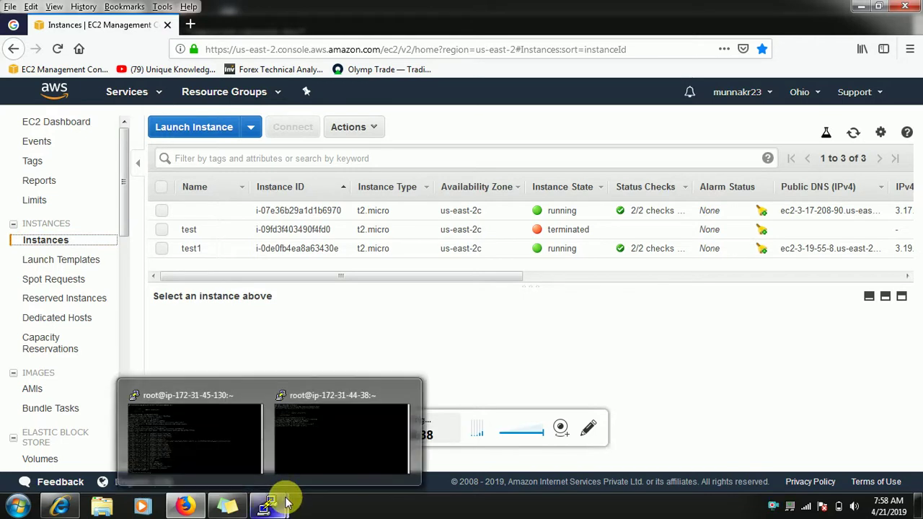
{"action": "mouse_move", "coordinate": [209, 450]}
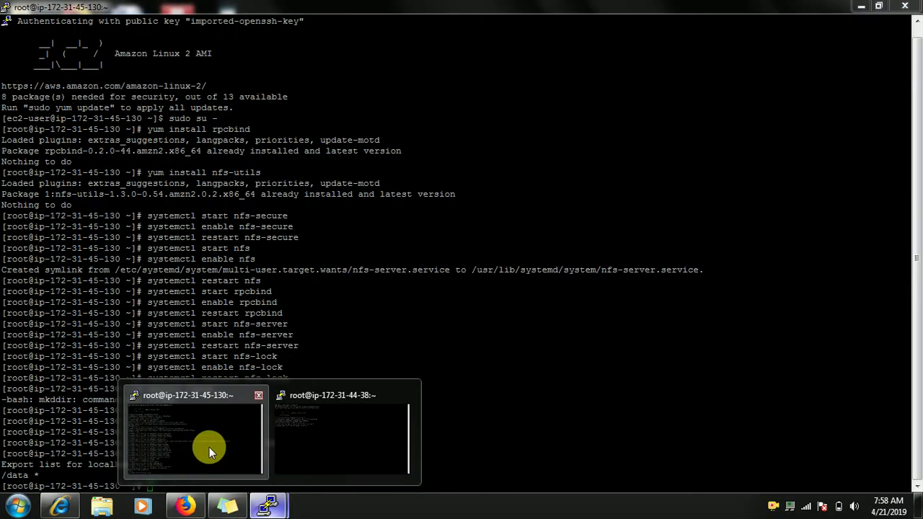
{"action": "left_click", "coordinate": [209, 449]}
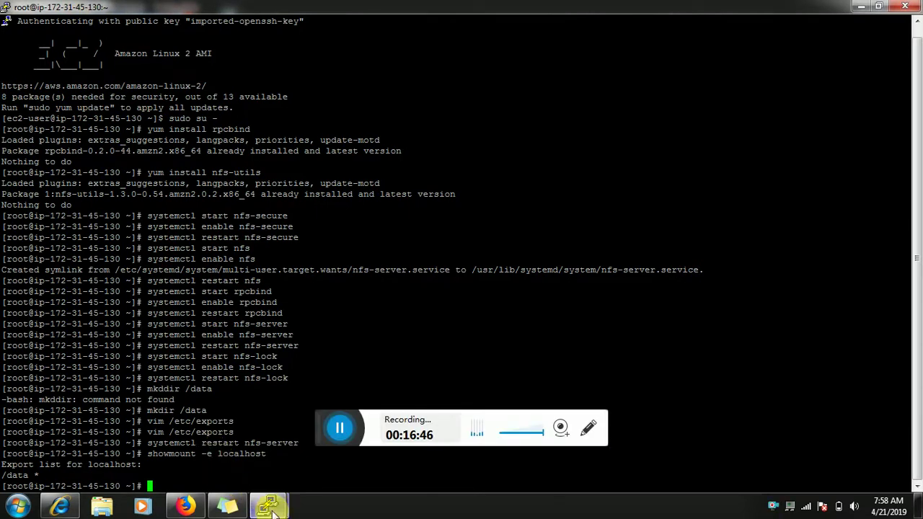
{"action": "mouse_move", "coordinate": [277, 508]}
{"action": "left_click", "coordinate": [336, 468]}
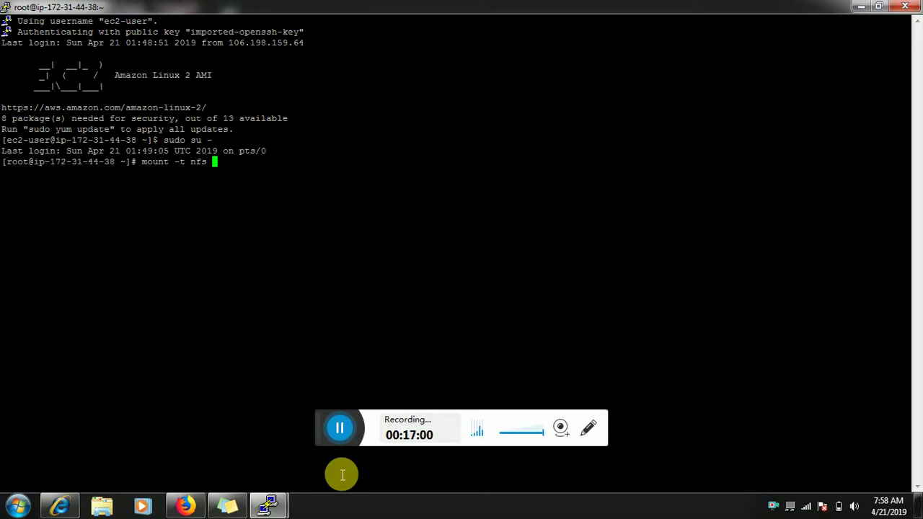
Try to mount the NFS share by completing and running mount -t nfs 3.19.55.8: /data /mnt
{"action": "type", "text": "3.19.55.8: /data/"}
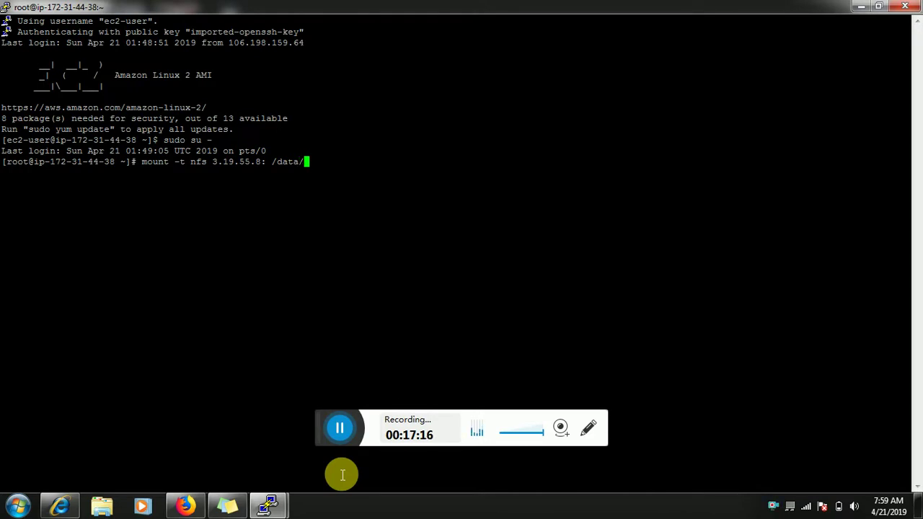
{"action": "key", "text": "BackSpace"}
{"action": "type", "text": "/mnt"}
{"action": "key", "text": "Return"}
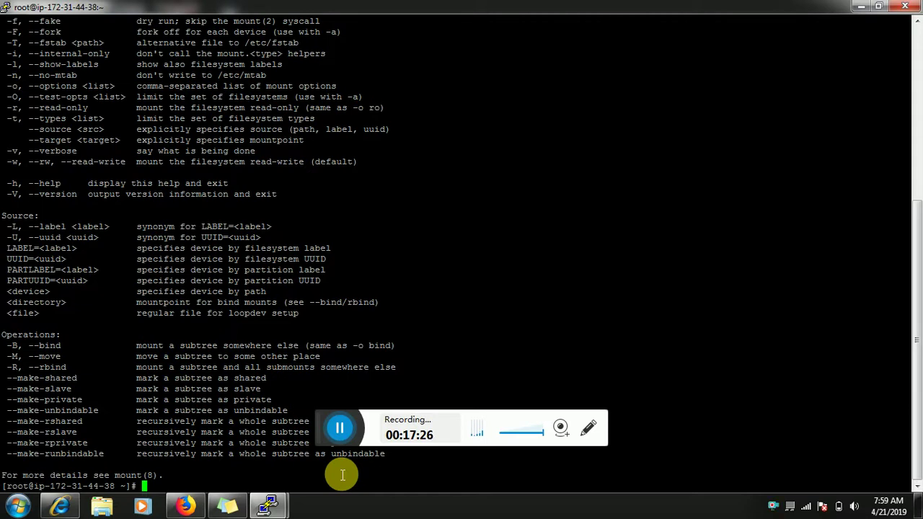
Correct the previous command to mount -t nfs 3.19.55.8:/data /mnt, run it, and list the mounted file systems with df -h
{"action": "right_click", "coordinate": [342, 474]}
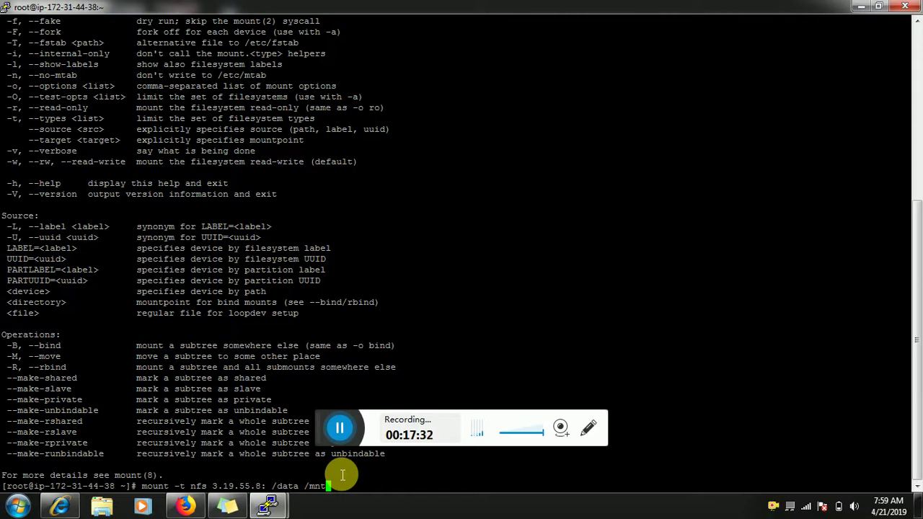
{"action": "key", "text": "Left"}
{"action": "key", "text": "Left"}
{"action": "key", "text": "Left"}
{"action": "key", "text": "Left"}
{"action": "key", "text": "Left"}
{"action": "key", "text": "Left"}
{"action": "key", "text": "Left"}
{"action": "key", "text": "Left"}
{"action": "key", "text": "Left"}
{"action": "key", "text": "Left"}
{"action": "key", "text": "Left"}
{"action": "key", "text": "Left"}
{"action": "key", "text": "Right"}
{"action": "key", "text": "Delete"}
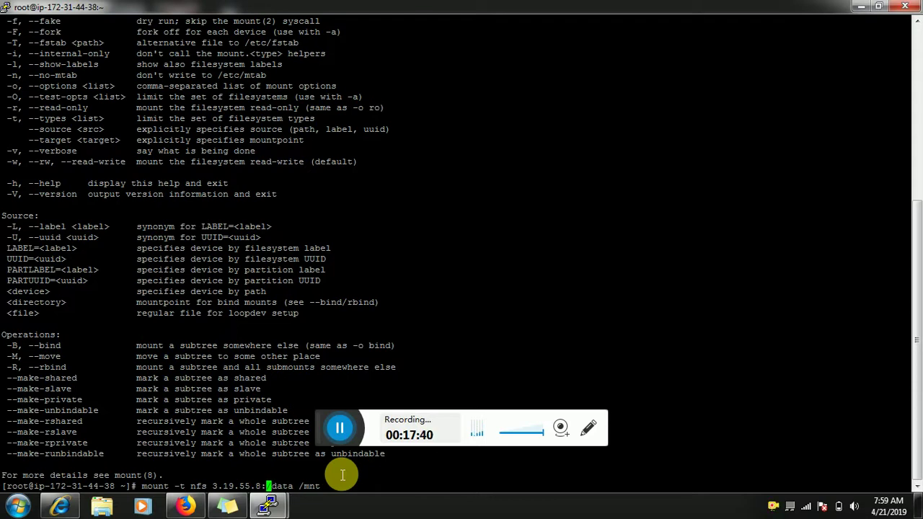
{"action": "key", "text": "Return"}
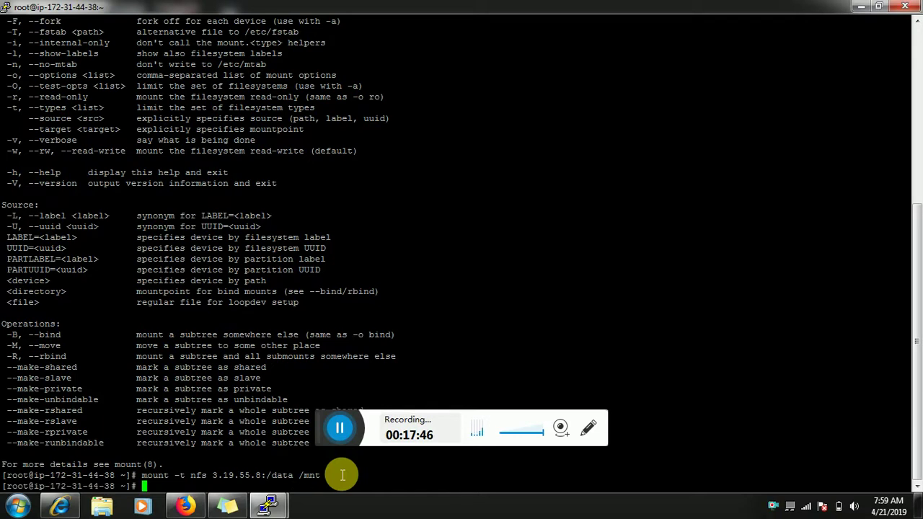
{"action": "type", "text": "df -h"}
{"action": "key", "text": "Return"}
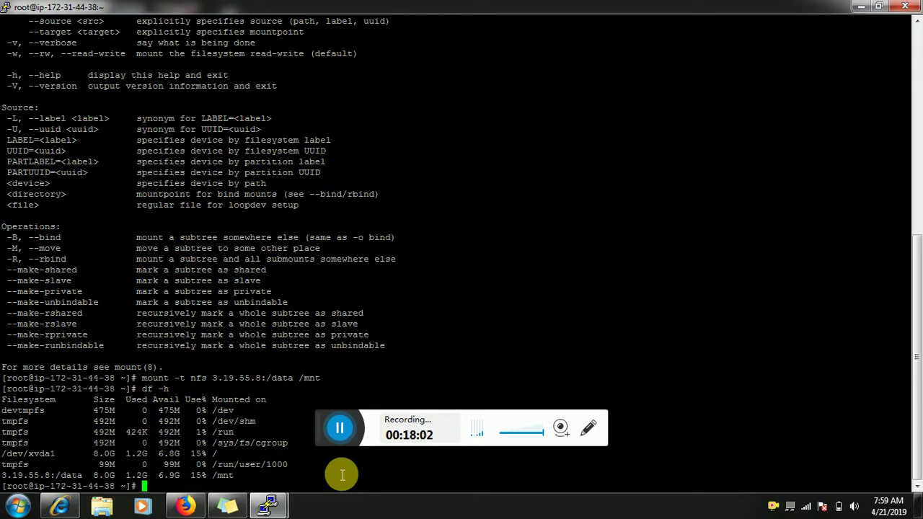
{"action": "type", "text": "vim"}
{"action": "mouse_move", "coordinate": [266, 506]}
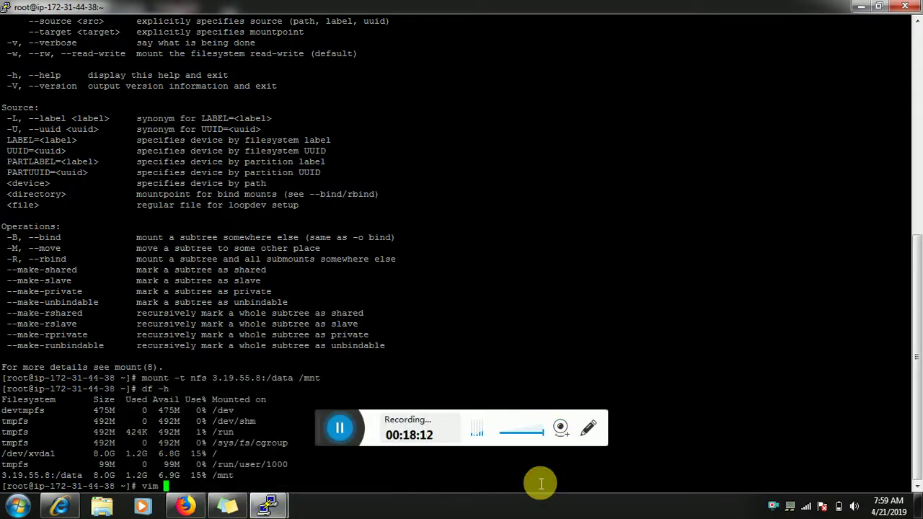
{"action": "key", "text": "BackSpace"}
{"action": "key", "text": "BackSpace"}
{"action": "key", "text": "BackSpace"}
{"action": "key", "text": "BackSpace"}
{"action": "key", "text": "BackSpace"}
{"action": "type", "text": "showmount"}
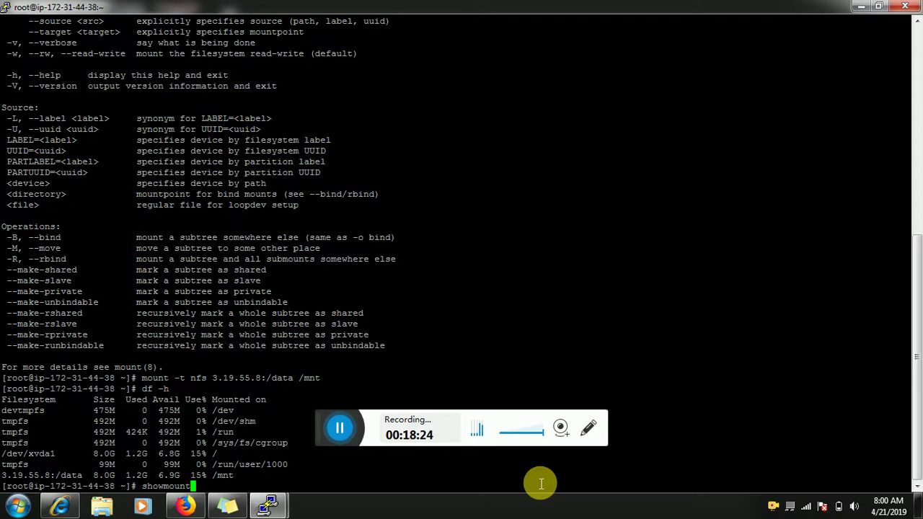
{"action": "key", "text": "BackSpace"}
{"action": "key", "text": "BackSpace"}
{"action": "key", "text": "BackSpace"}
{"action": "key", "text": "BackSpace"}
{"action": "key", "text": "BackSpace"}
{"action": "key", "text": "BackSpace"}
{"action": "key", "text": "BackSpace"}
{"action": "key", "text": "BackSpace"}
{"action": "key", "text": "BackSpace"}
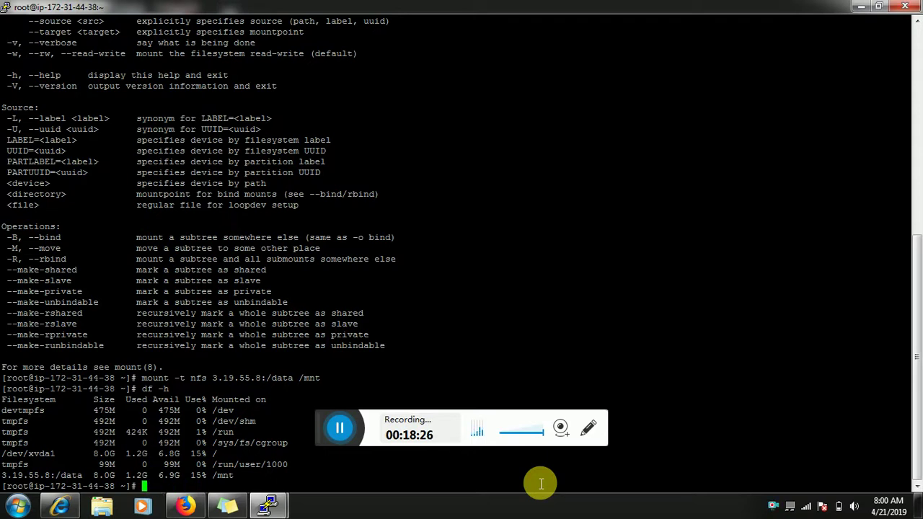
Open /etc/fstab in vim and choose to edit it anyway despite the existing swap file
{"action": "type", "text": "vim /"}
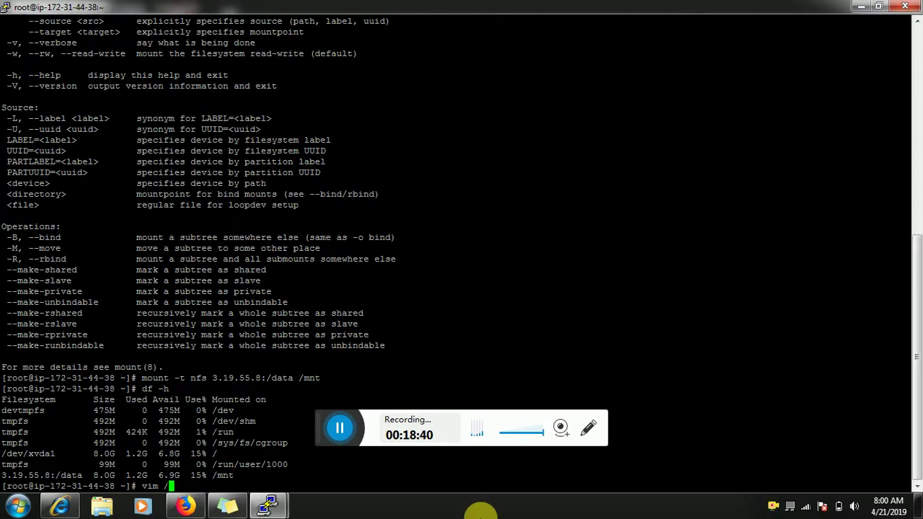
{"action": "type", "text": "etc"}
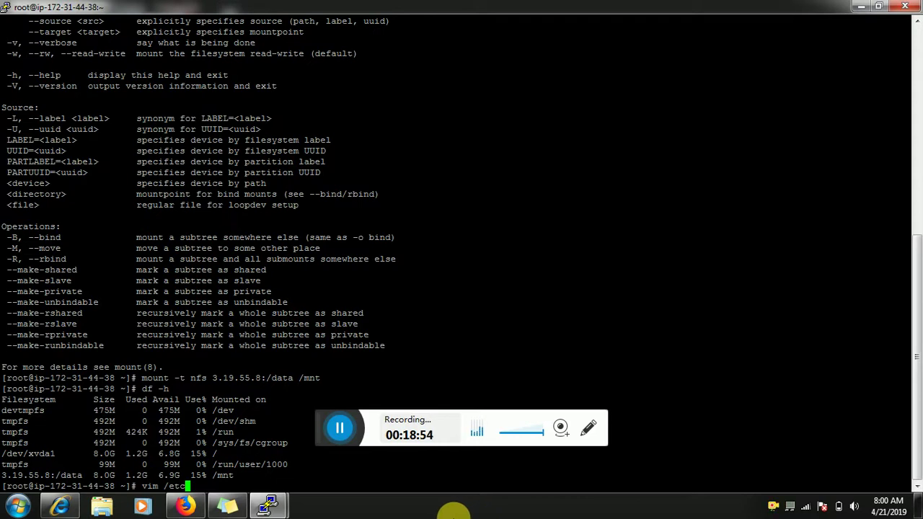
{"action": "type", "text": "/fstab"}
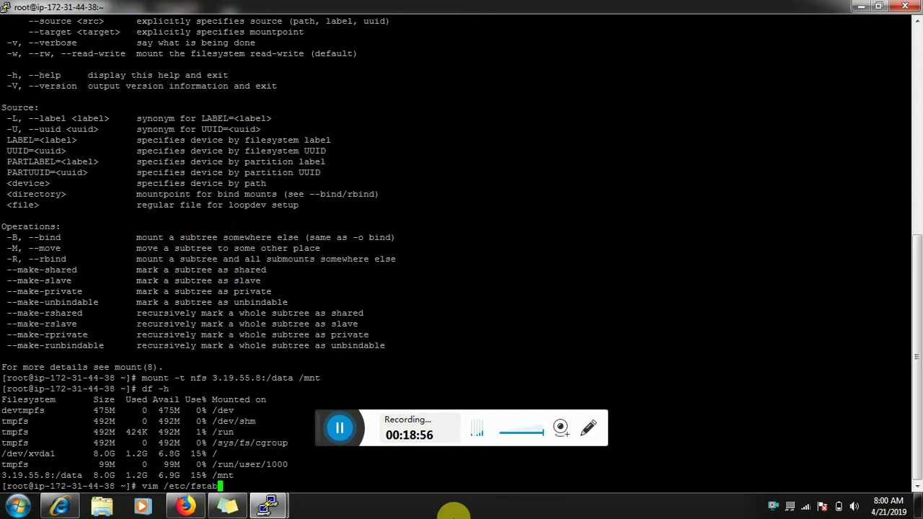
{"action": "key", "text": "Return"}
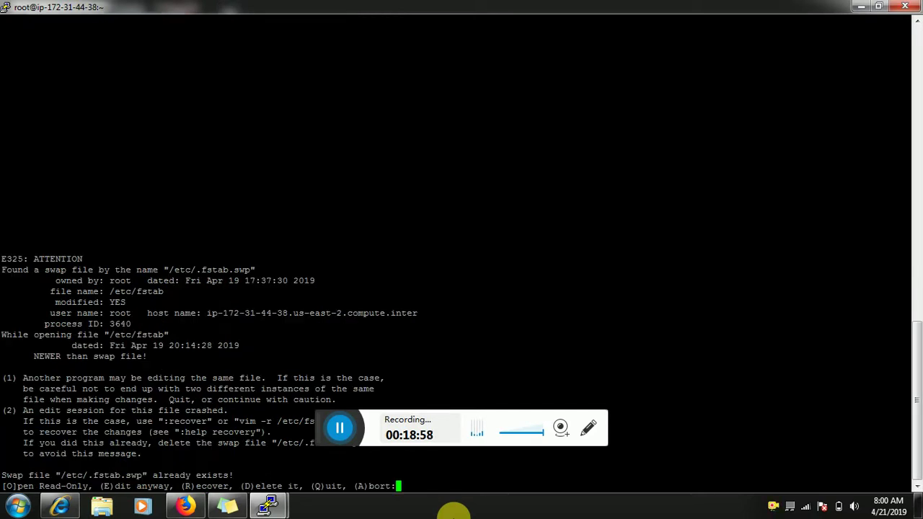
{"action": "key", "text": "e"}
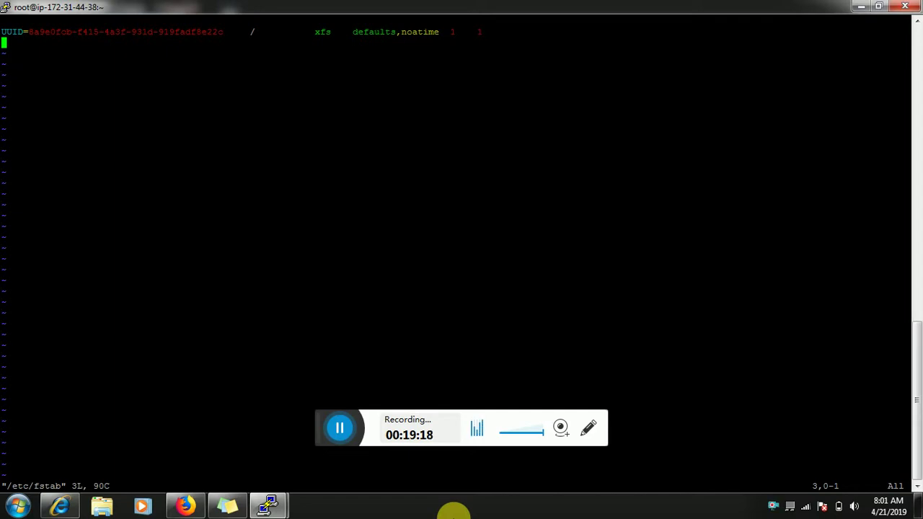
Add the line 3.19.55.8:/data /mnt nfs sync 0 0 below the UUID entry in /etc/fstab
{"action": "key", "text": "i"}
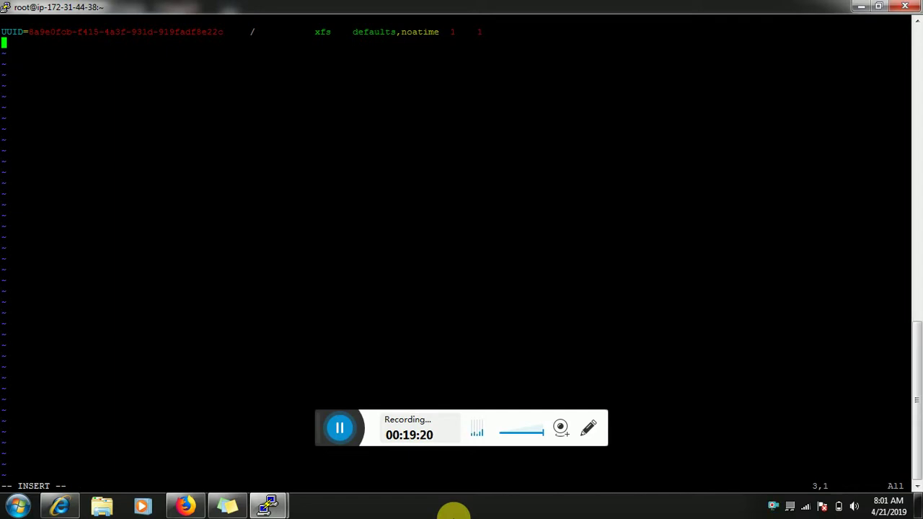
{"action": "type", "text": "3."}
{"action": "type", "text": "19"}
{"action": "type", "text": ".15"}
{"action": "type", "text": ".8"}
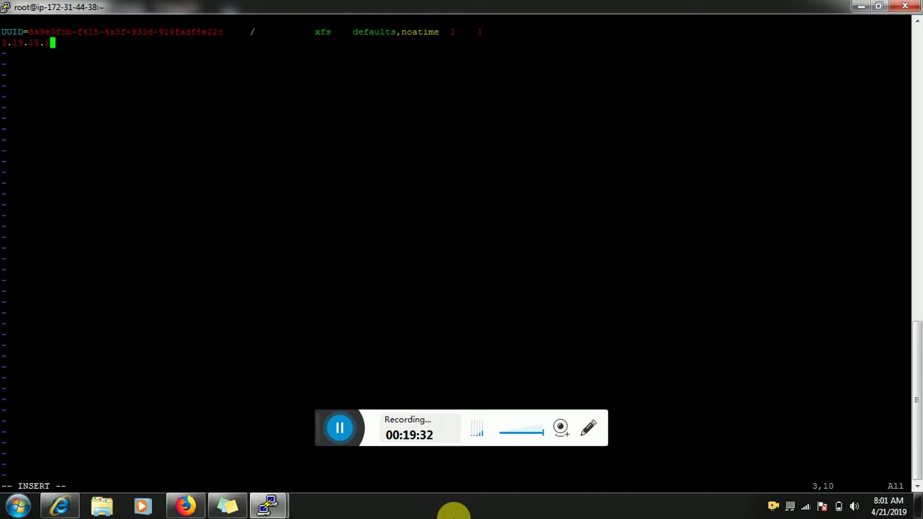
{"action": "type", "text": ":/data"}
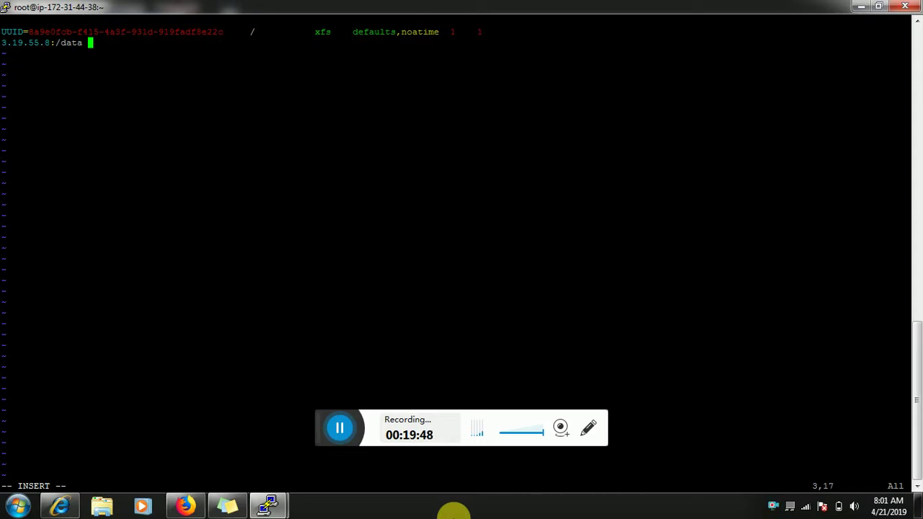
{"action": "type", "text": "/mnt"}
{"action": "key", "text": "Tab"}
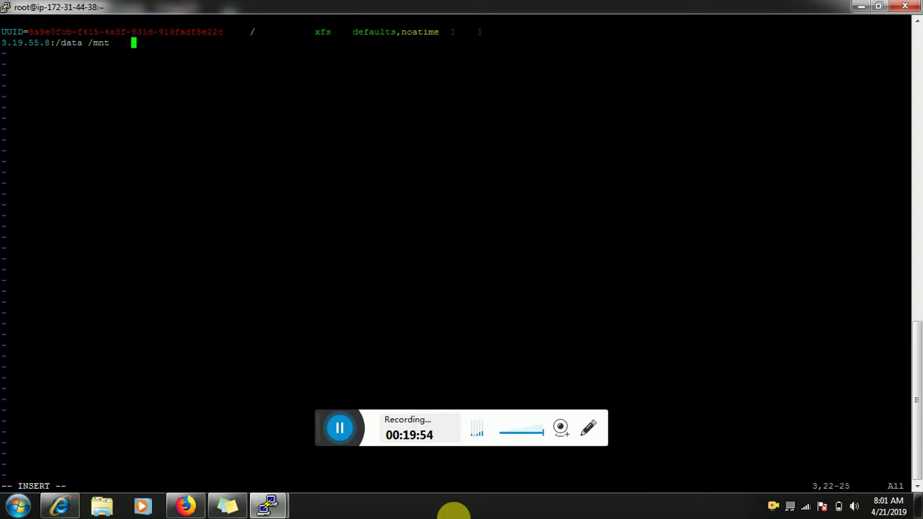
{"action": "type", "text": "nfs"}
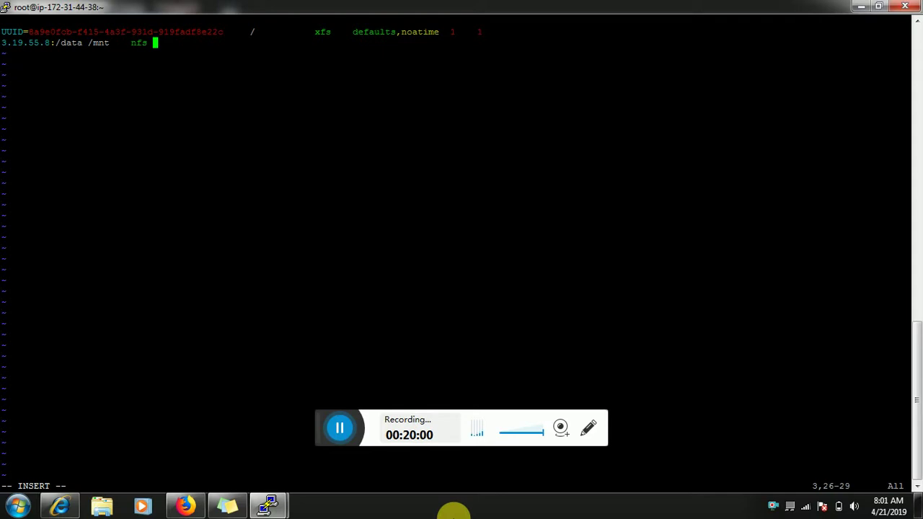
{"action": "type", "text": " sync 0 "}
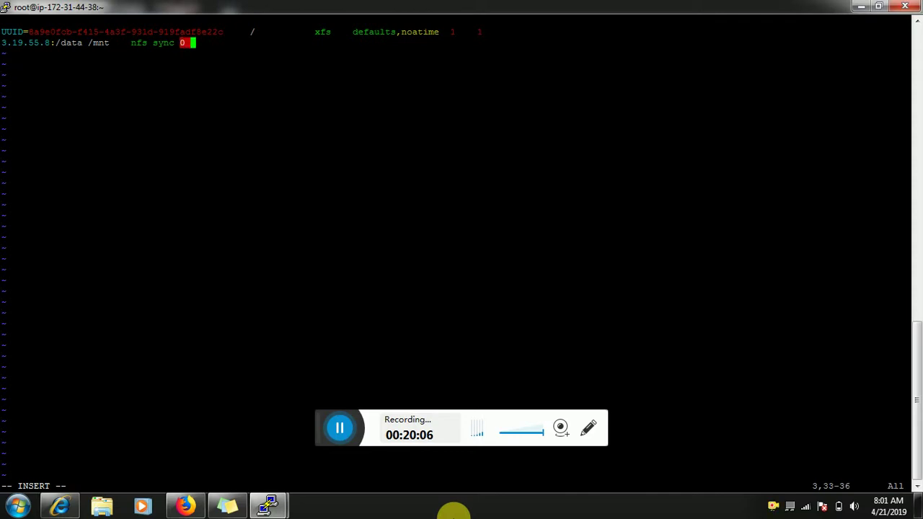
{"action": "type", "text": "0"}
Save and close /etc/fstab, and mount all of its entries with mount -a
{"action": "key", "text": "Escape"}
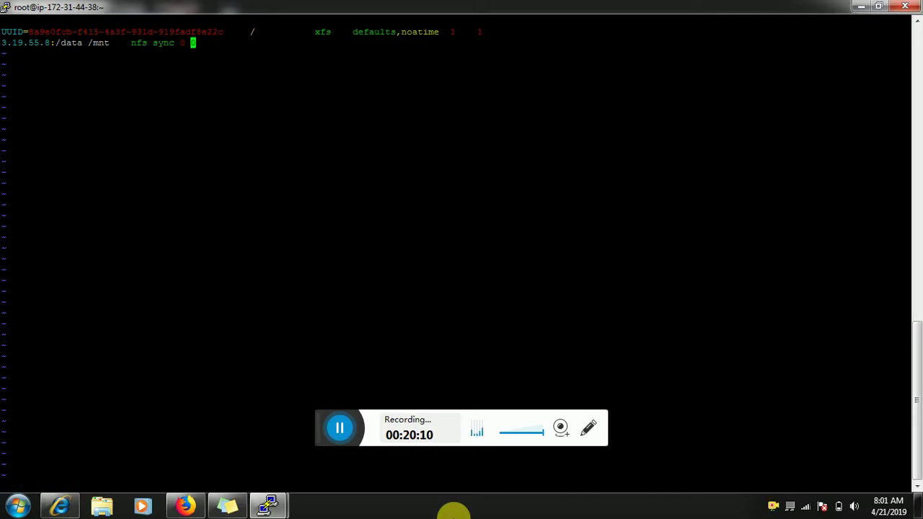
{"action": "type", "text": ":wq"}
{"action": "key", "text": "Return"}
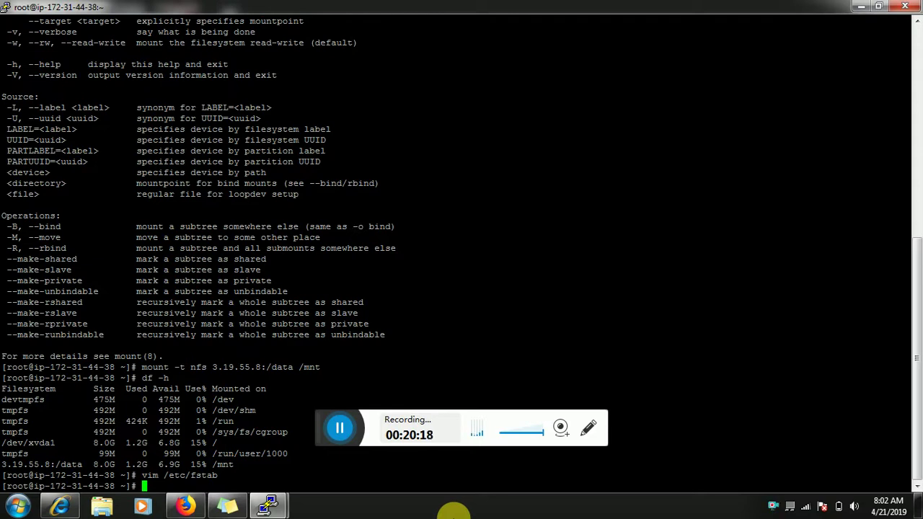
{"action": "type", "text": "mount -a"}
{"action": "key", "text": "Return"}
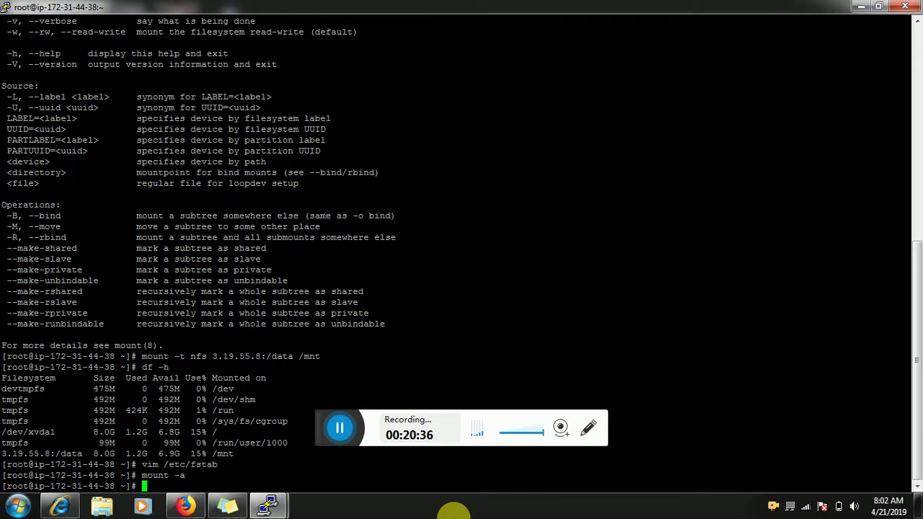
Try to list the NFS server's exports by running shomount -e 3.19.55.8:/data
{"action": "type", "text": "show"}
{"action": "type", "text": "mount"}
{"action": "type", "text": "-e"}
{"action": "type", "text": "3.1"}
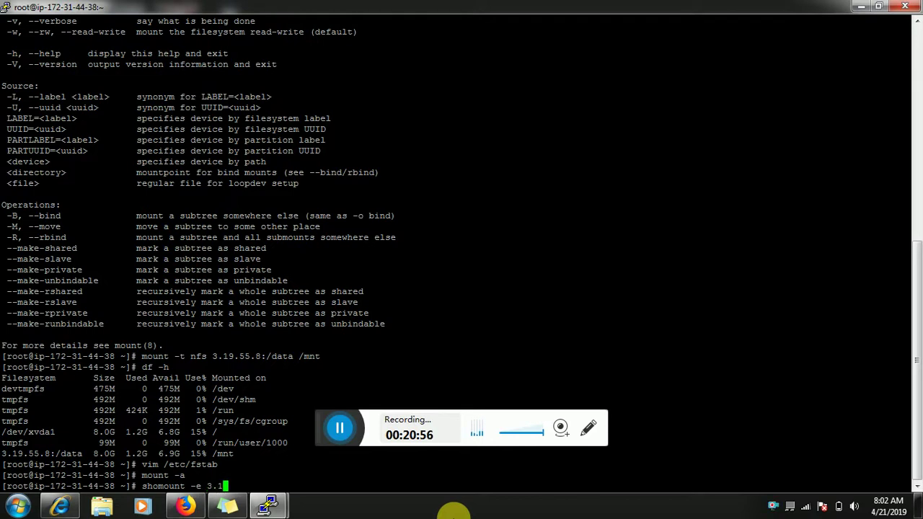
{"action": "type", "text": "9.55.8/"}
{"action": "key", "text": "BackSpace"}
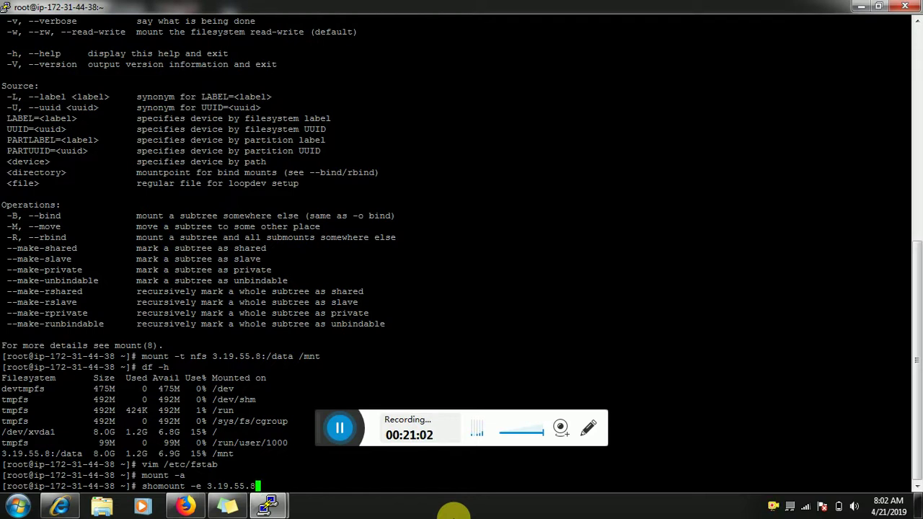
{"action": "type", "text": ":"}
{"action": "type", "text": "dat"}
{"action": "key", "text": "BackSpace"}
{"action": "key", "text": "BackSpace"}
{"action": "key", "text": "BackSpace"}
{"action": "type", "text": "/data"}
{"action": "key", "text": "Return"}
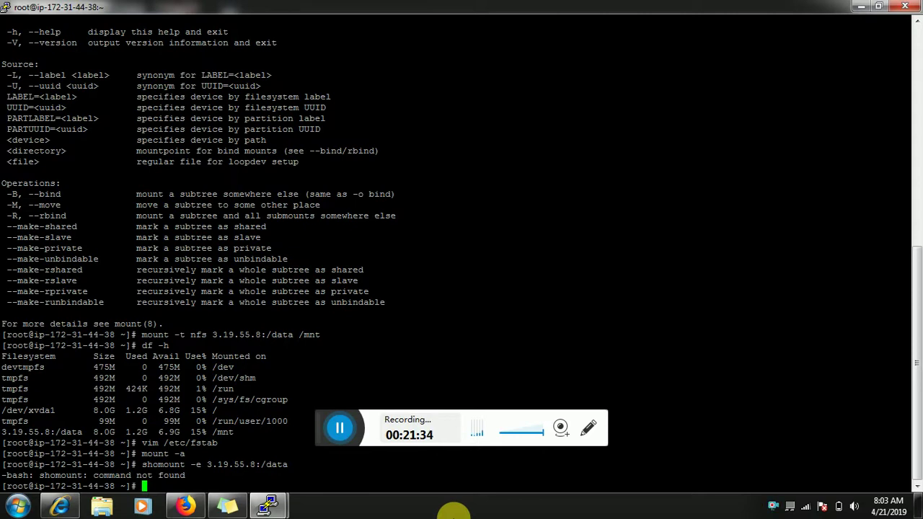
Try the export query again as shomount -e 3.19.55.8: and as shomount -e 3.19.55.8 without the colon
{"action": "key", "text": "Up"}
{"action": "key", "text": "BackSpace"}
{"action": "key", "text": "BackSpace"}
{"action": "key", "text": "BackSpace"}
{"action": "key", "text": "BackSpace"}
{"action": "key", "text": "BackSpace"}
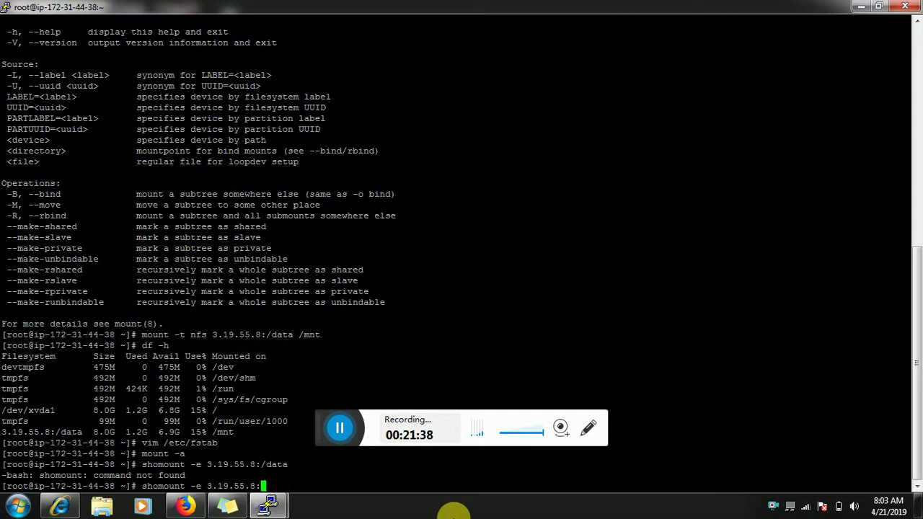
{"action": "key", "text": "Return"}
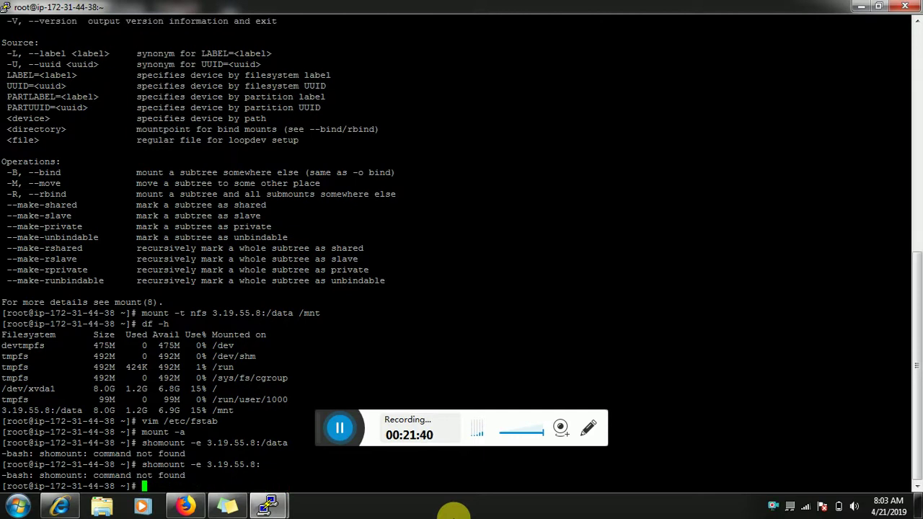
{"action": "key", "text": "Up"}
{"action": "key", "text": "BackSpace"}
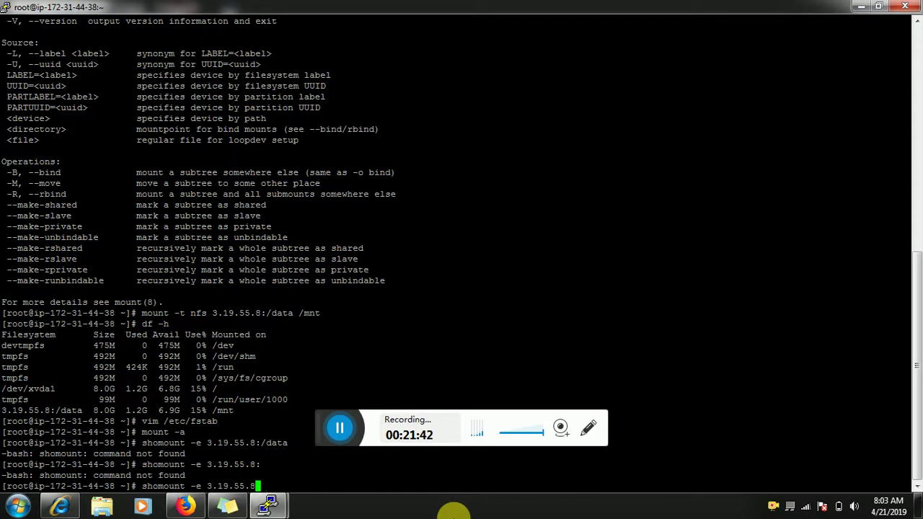
{"action": "key", "text": "Return"}
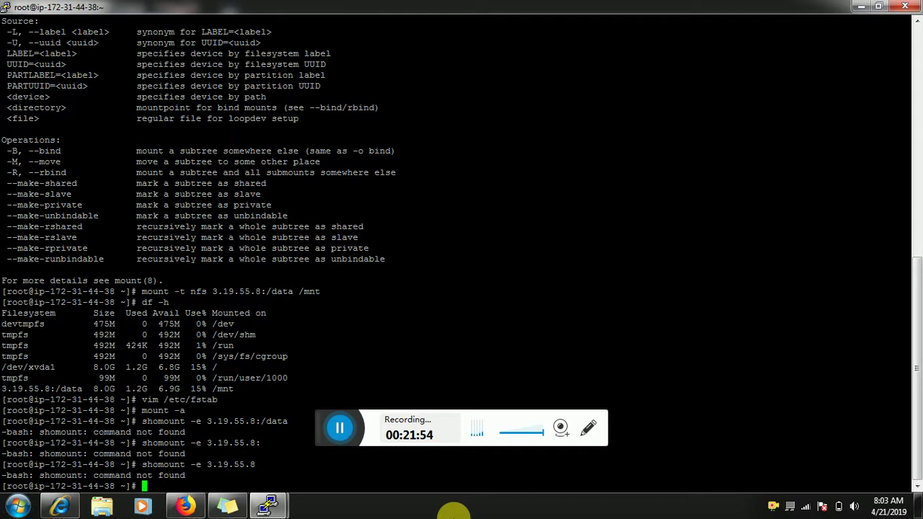
Correct the command name to showmount, append :/data to the address, and run showmount -e 3.19.55.8:/data
{"action": "key", "text": "Up"}
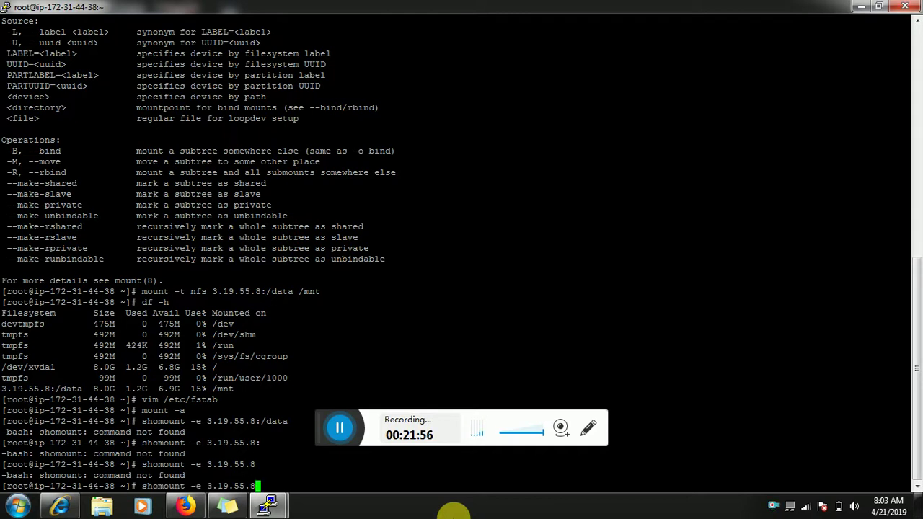
{"action": "key", "text": "Left"}
{"action": "key", "text": "Left"}
{"action": "key", "text": "Left"}
{"action": "key", "text": "Left"}
{"action": "key", "text": "Left"}
{"action": "key", "text": "Left"}
{"action": "key", "text": "Left"}
{"action": "key", "text": "Left"}
{"action": "key", "text": "Left"}
{"action": "key", "text": "Left"}
{"action": "key", "text": "Left"}
{"action": "key", "text": "Left"}
{"action": "key", "text": "Left"}
{"action": "key", "text": "Left"}
{"action": "key", "text": "Left"}
{"action": "key", "text": "Left"}
{"action": "key", "text": "Left"}
{"action": "key", "text": "Left"}
{"action": "key", "text": "Left"}
{"action": "key", "text": "Left"}
{"action": "key", "text": "Right"}
{"action": "key", "text": "Right"}
{"action": "type", "text": "w"}
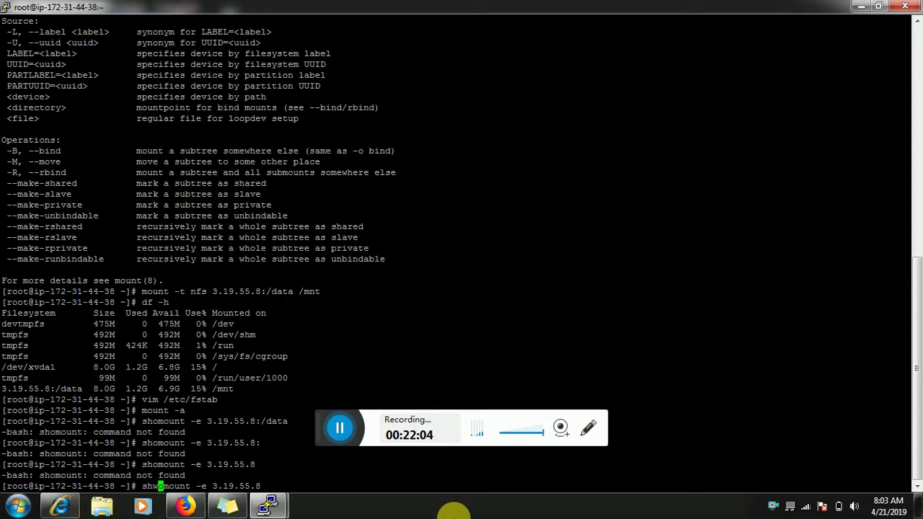
{"action": "key", "text": "BackSpace"}
{"action": "type", "text": "ow"}
{"action": "key", "text": "Right"}
{"action": "key", "text": "Right"}
{"action": "key", "text": "Right"}
{"action": "key", "text": "Right"}
{"action": "key", "text": "Right"}
{"action": "key", "text": "Right"}
{"action": "key", "text": "Right"}
{"action": "key", "text": "Right"}
{"action": "key", "text": "Right"}
{"action": "key", "text": "Right"}
{"action": "key", "text": "Right"}
{"action": "key", "text": "Right"}
{"action": "key", "text": "Right"}
{"action": "key", "text": "Right"}
{"action": "key", "text": "Right"}
{"action": "key", "text": "Right"}
{"action": "key", "text": "Right"}
{"action": "key", "text": "Right"}
{"action": "type", "text": ":/data"}
{"action": "key", "text": "Return"}
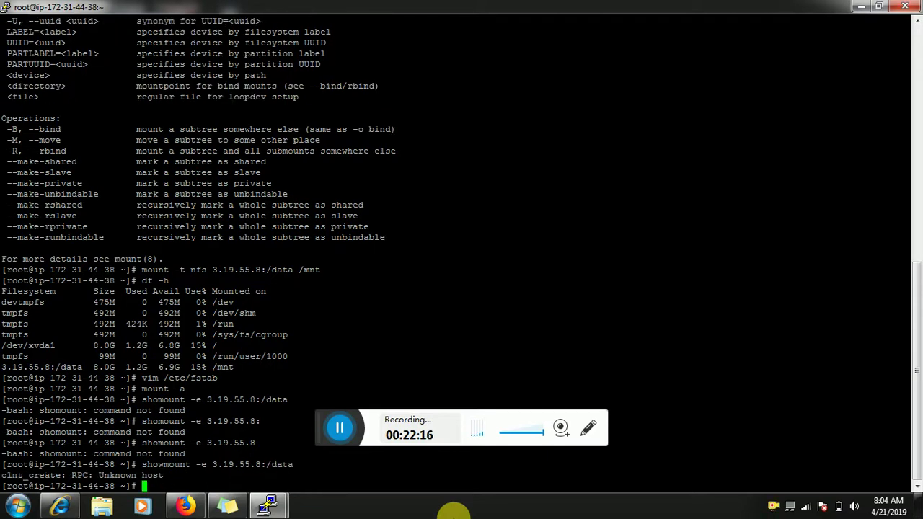
Remove /data from the previous command and try running showmount -e 3.19.55.8: instead
{"action": "key", "text": "Up"}
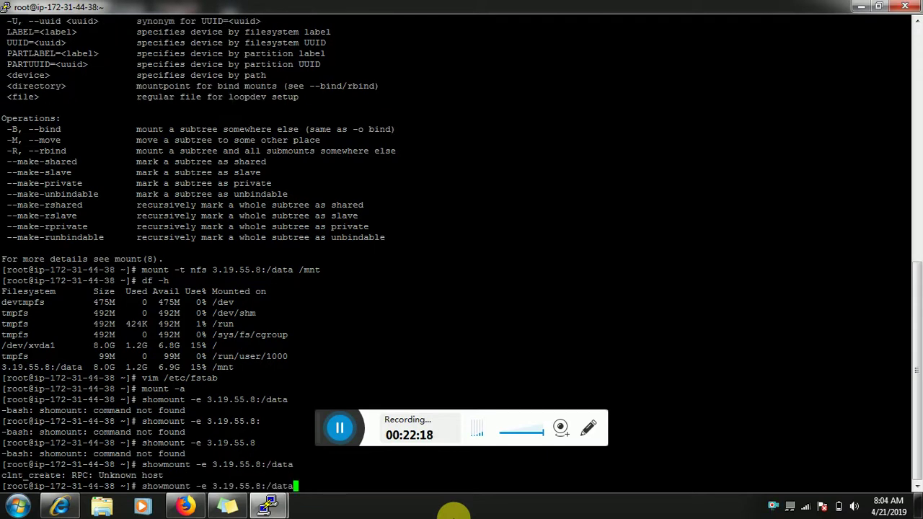
{"action": "key", "text": "BackSpace"}
{"action": "key", "text": "BackSpace"}
{"action": "key", "text": "BackSpace"}
{"action": "key", "text": "BackSpace"}
{"action": "key", "text": "BackSpace"}
{"action": "key", "text": "Return"}
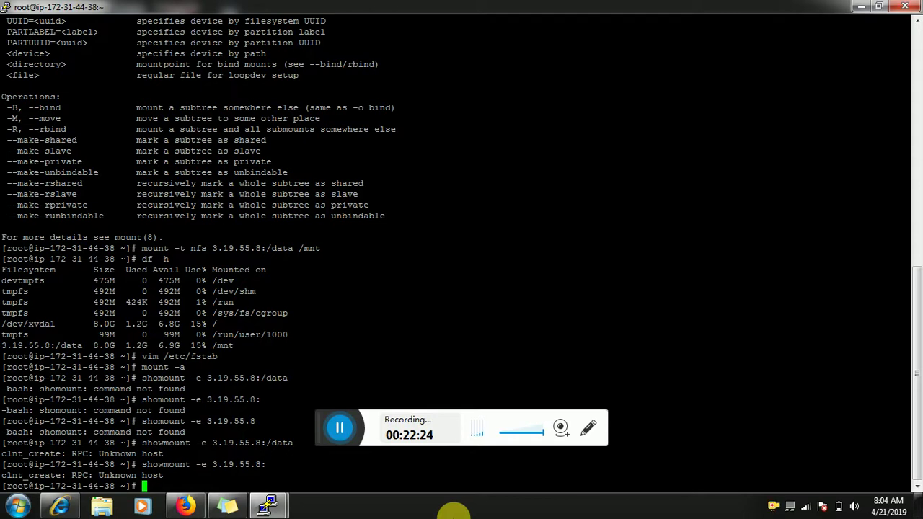
Remove the trailing colon and list the server's exports with showmount -e 3.19.55.8
{"action": "key", "text": "Up"}
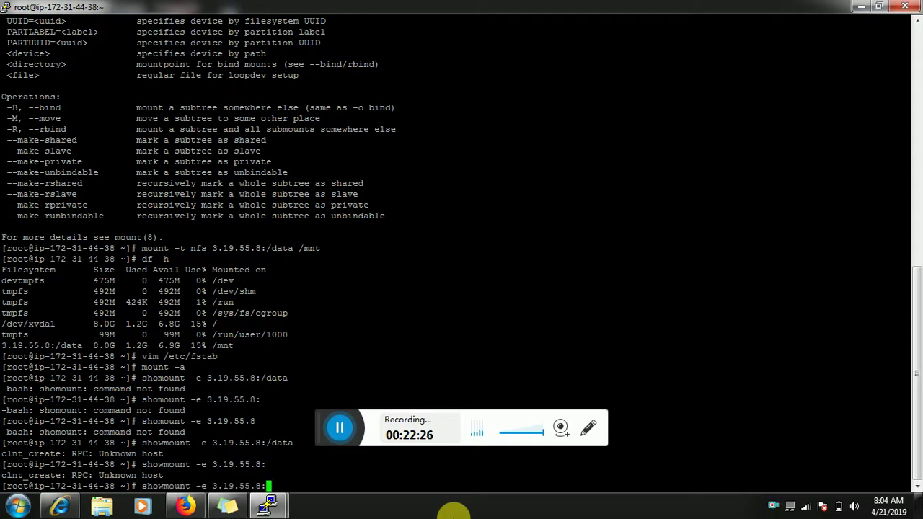
{"action": "key", "text": "BackSpace"}
{"action": "key", "text": "BackSpace"}
{"action": "type", "text": "8"}
{"action": "key", "text": "Return"}
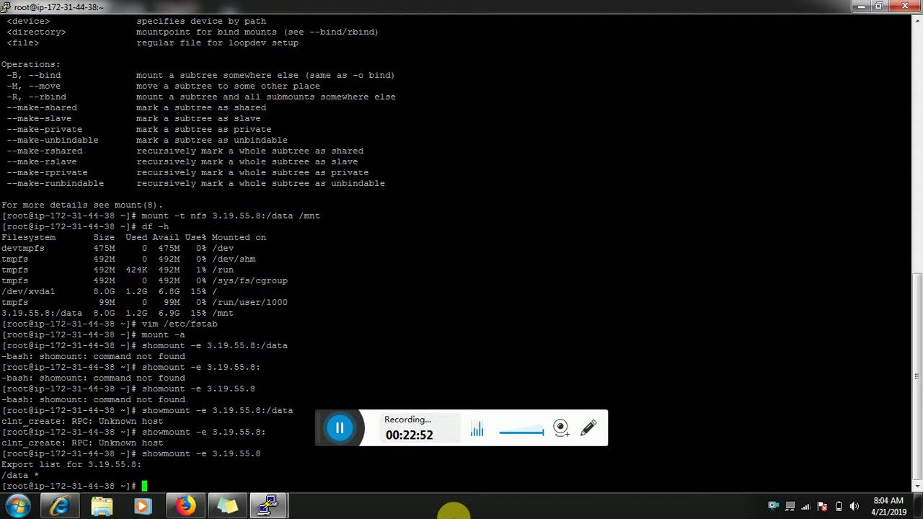
Change to the /mnt directory and list its contents with ls
{"action": "type", "text": "cd"}
{"action": "key", "text": "BackSpace"}
{"action": "key", "text": "BackSpace"}
{"action": "type", "text": "cd /"}
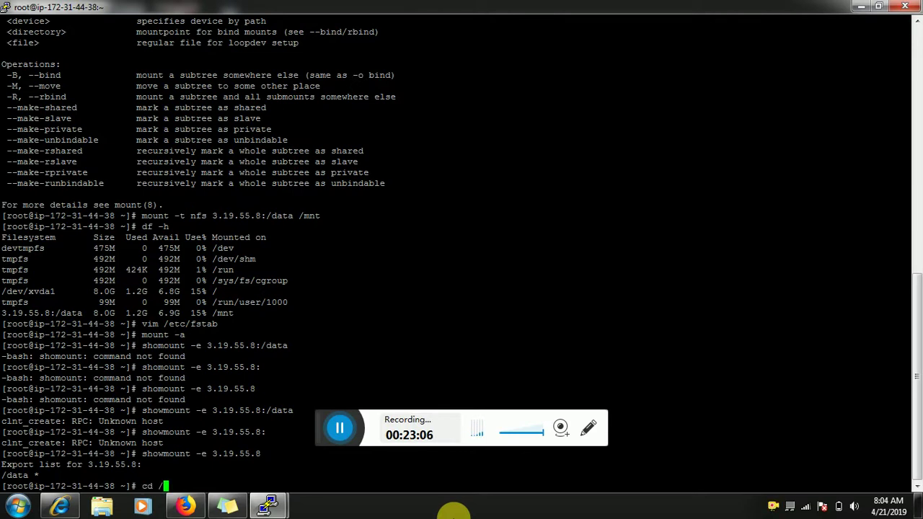
{"action": "type", "text": "mnt"}
{"action": "key", "text": "Return"}
{"action": "left_click", "coordinate": [452, 513]}
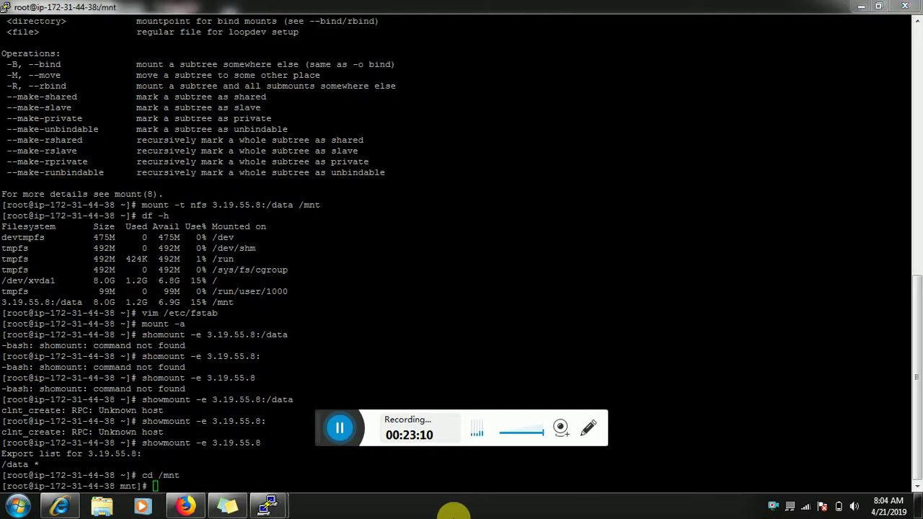
{"action": "left_click", "coordinate": [450, 472]}
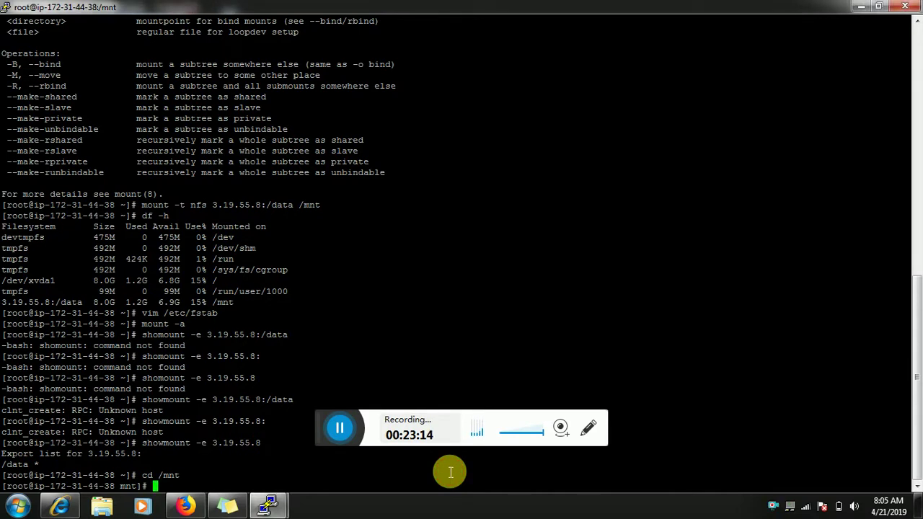
{"action": "type", "text": "ls"}
{"action": "key", "text": "Return"}
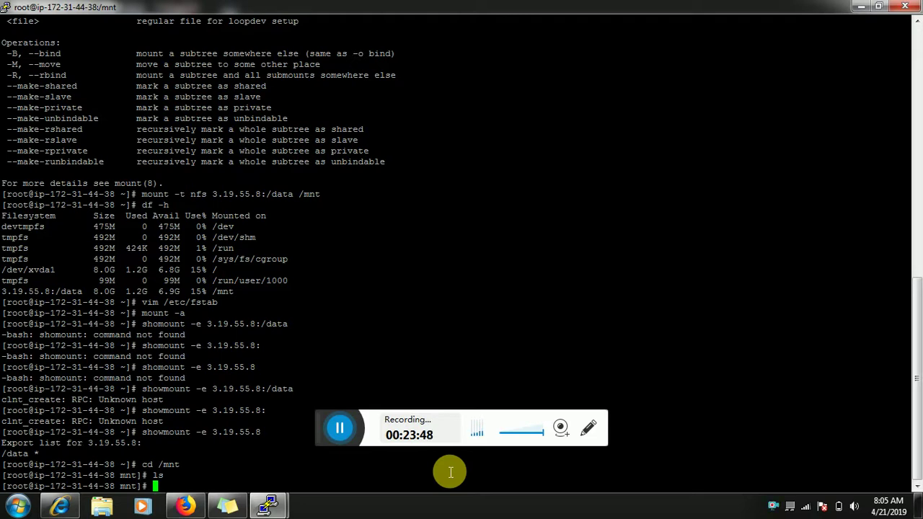
Try to create a directory named with a person's first name inside /mnt using mkdir
{"action": "type", "text": "mkdir /"}
{"action": "key", "text": "BackSpace"}
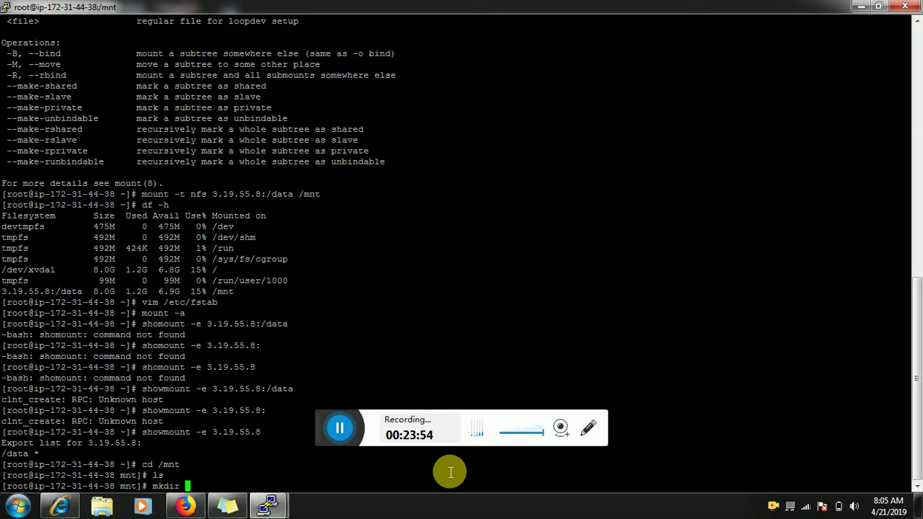
{"action": "type", "text": "govind"}
{"action": "key", "text": "Return"}
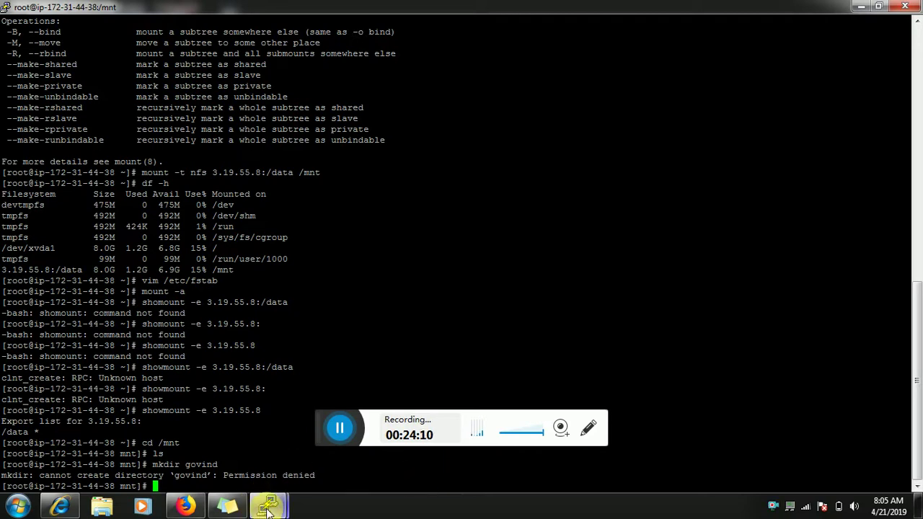
{"action": "mouse_move", "coordinate": [264, 508]}
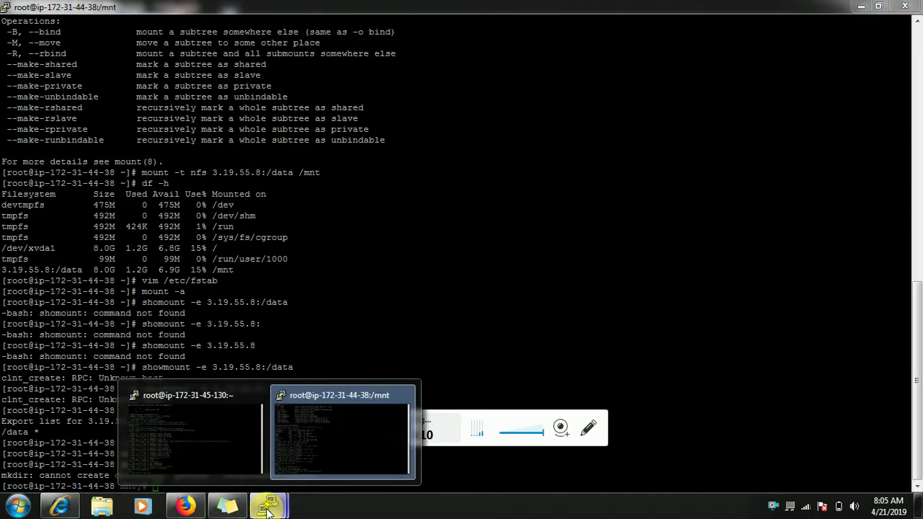
{"action": "left_click", "coordinate": [322, 444]}
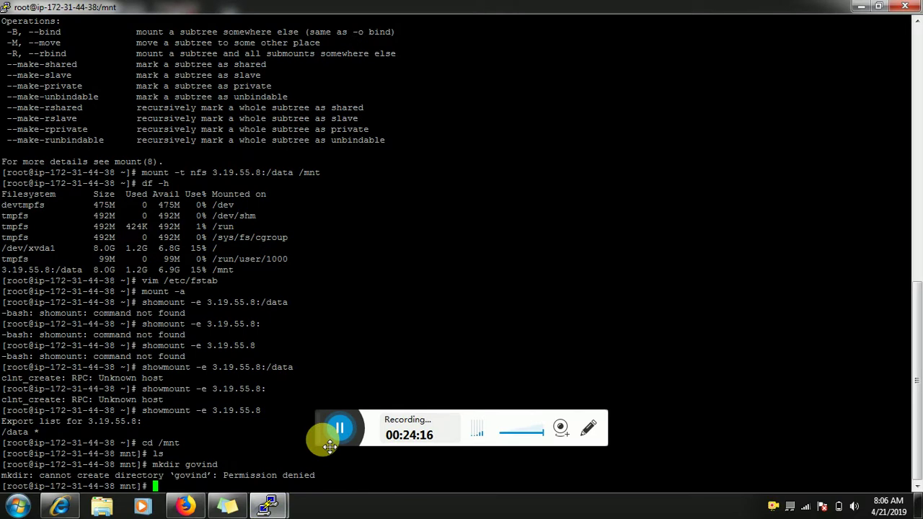
{"action": "mouse_move", "coordinate": [268, 509]}
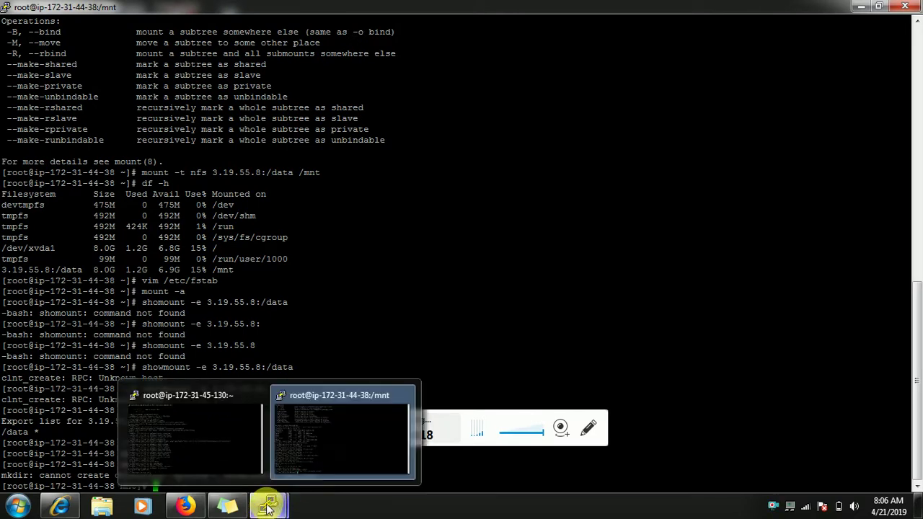
{"action": "left_click", "coordinate": [226, 461]}
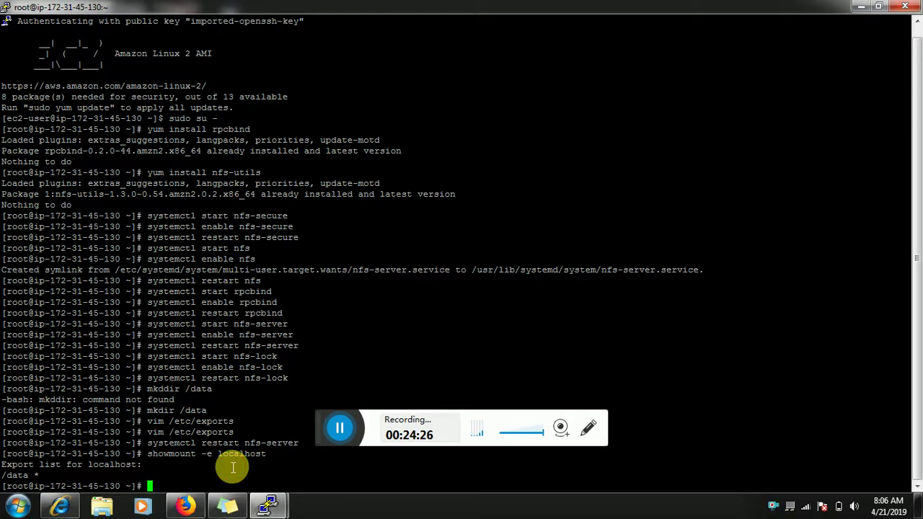
{"action": "left_click", "coordinate": [239, 490]}
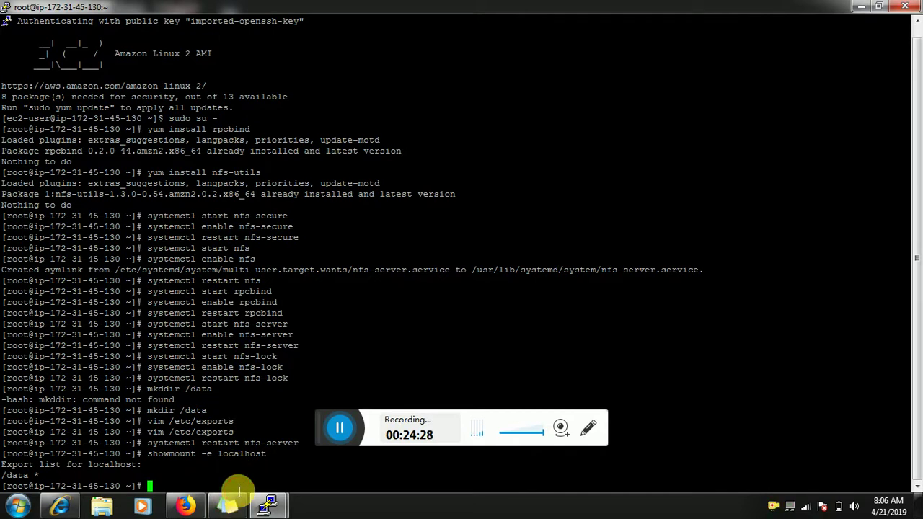
{"action": "left_click", "coordinate": [275, 409]}
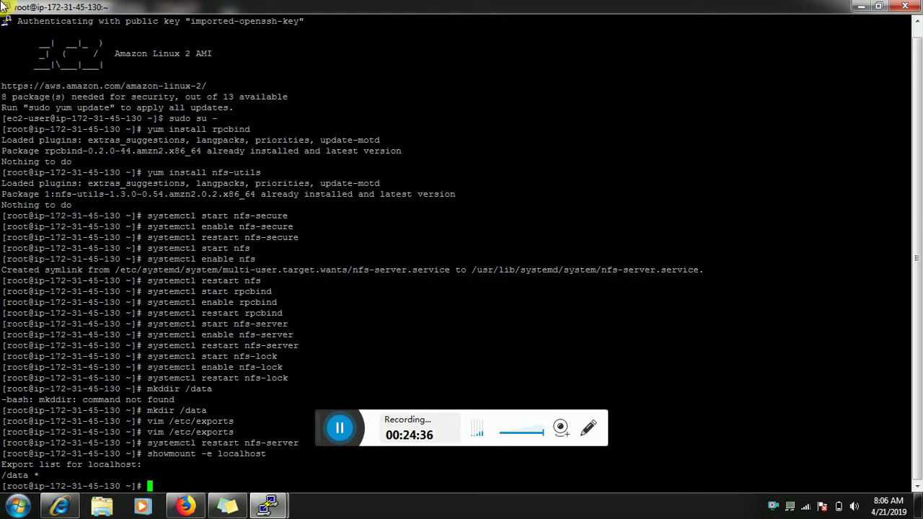
Duplicate the NFS server's PuTTY session, close the original session, and maximize the new terminal
{"action": "left_click", "coordinate": [428, 111]}
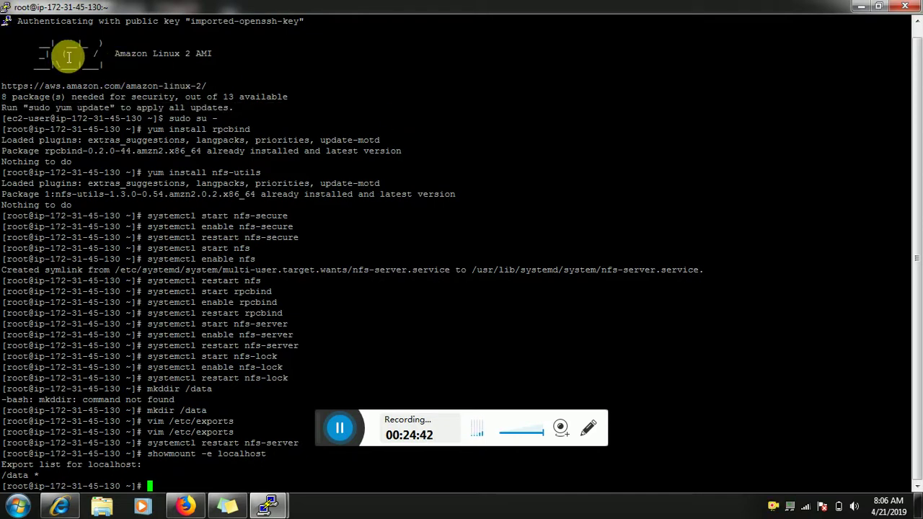
{"action": "left_click", "coordinate": [6, 8]}
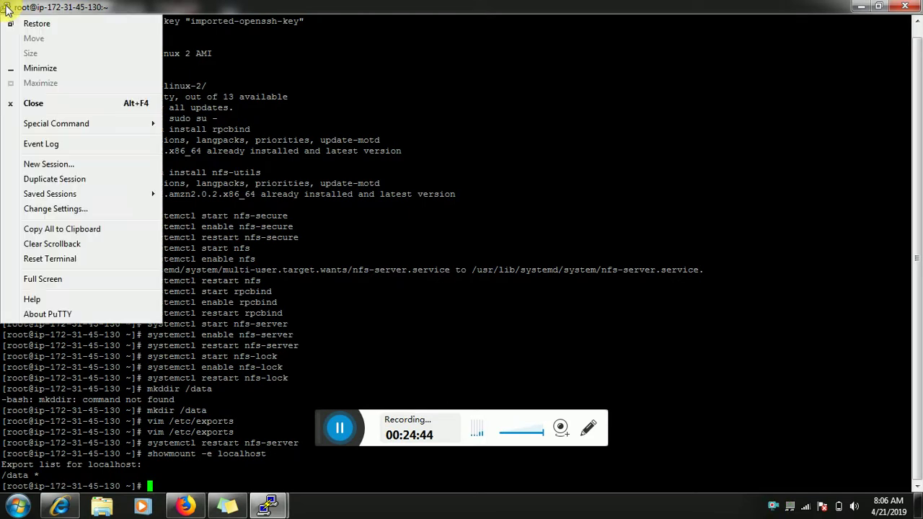
{"action": "left_click", "coordinate": [57, 179]}
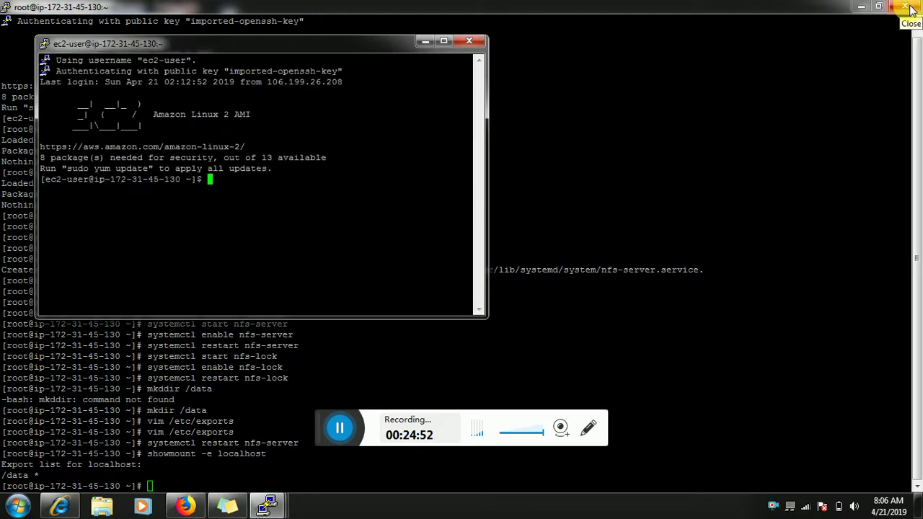
{"action": "left_click", "coordinate": [906, 6]}
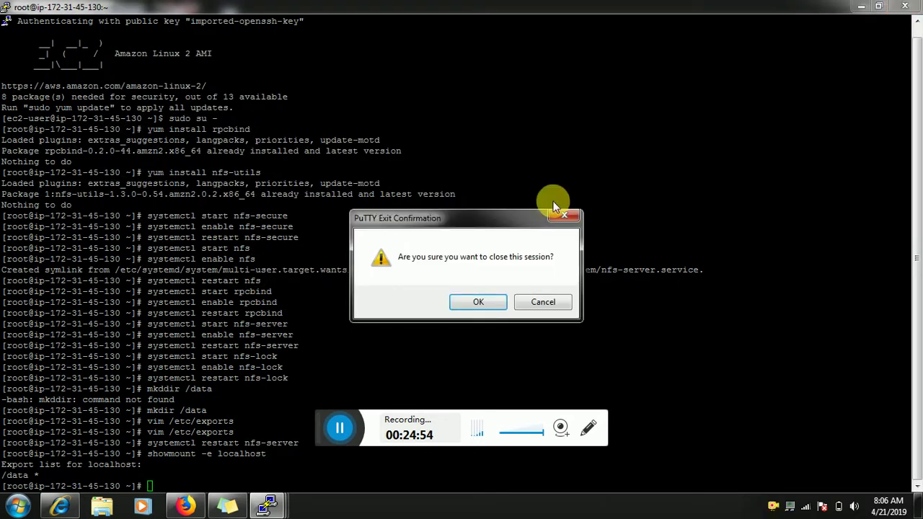
{"action": "left_click", "coordinate": [479, 303]}
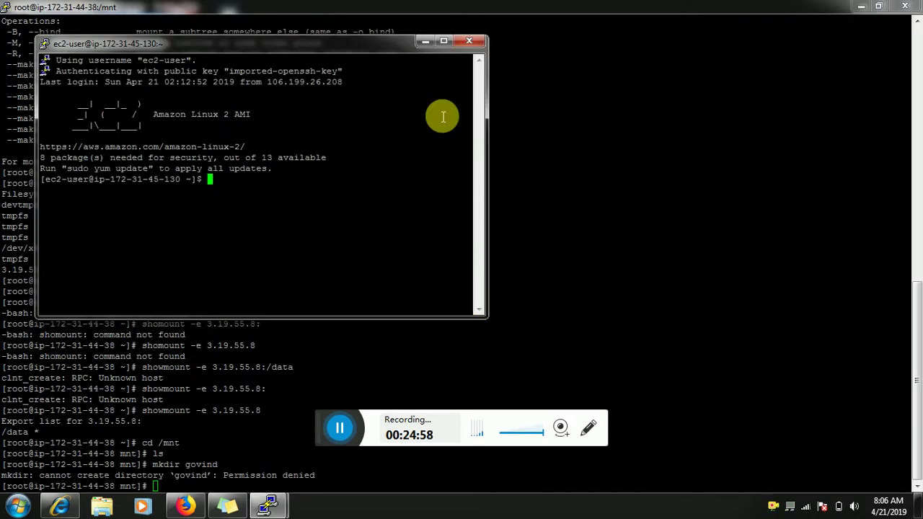
{"action": "left_click", "coordinate": [442, 41]}
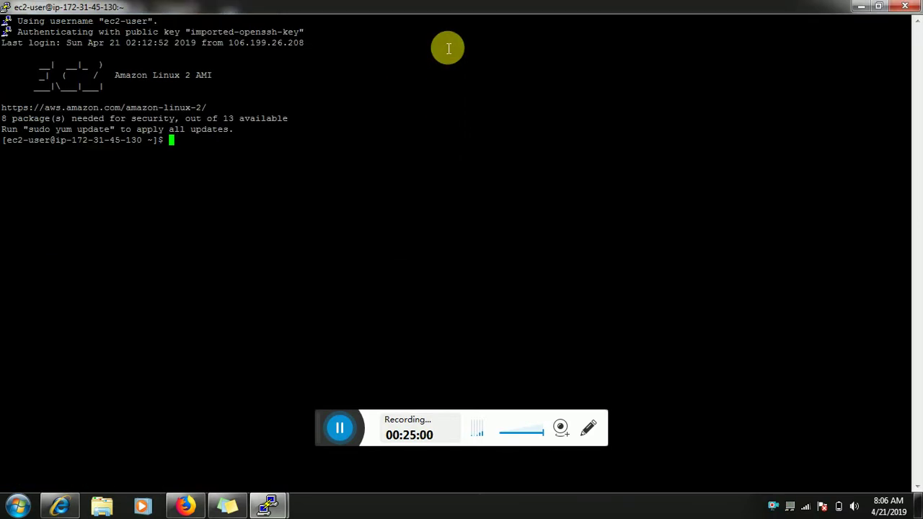
Become root in the new server session with sudo su -
{"action": "type", "text": "sudo s"}
{"action": "type", "text": "u -"}
{"action": "key", "text": "Return"}
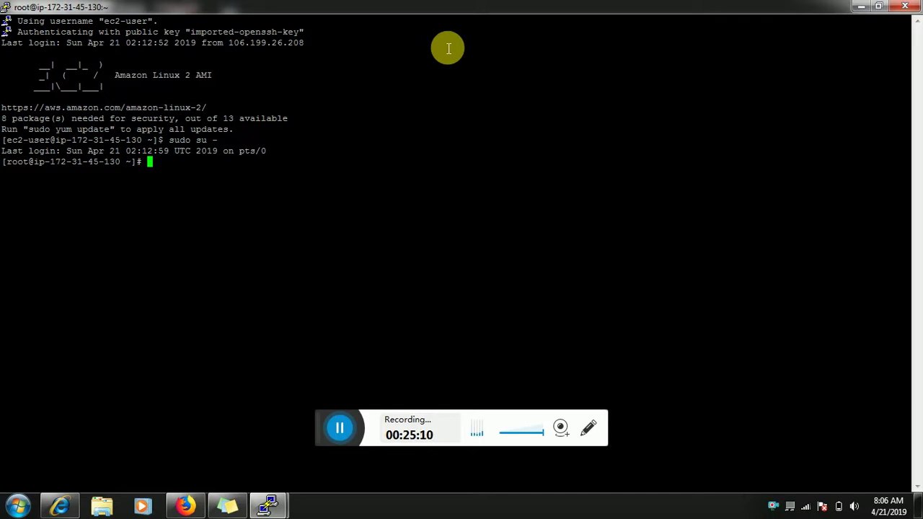
{"action": "type", "text": "chmo"}
{"action": "type", "text": "d"}
{"action": "key", "text": "BackSpace"}
{"action": "key", "text": "BackSpace"}
{"action": "key", "text": "BackSpace"}
{"action": "key", "text": "BackSpace"}
{"action": "key", "text": "BackSpace"}
{"action": "key", "text": "BackSpace"}
Change to /mnt on the server and list its contents with ls
{"action": "type", "text": "cd /mnt"}
{"action": "key", "text": "Return"}
{"action": "type", "text": "ls"}
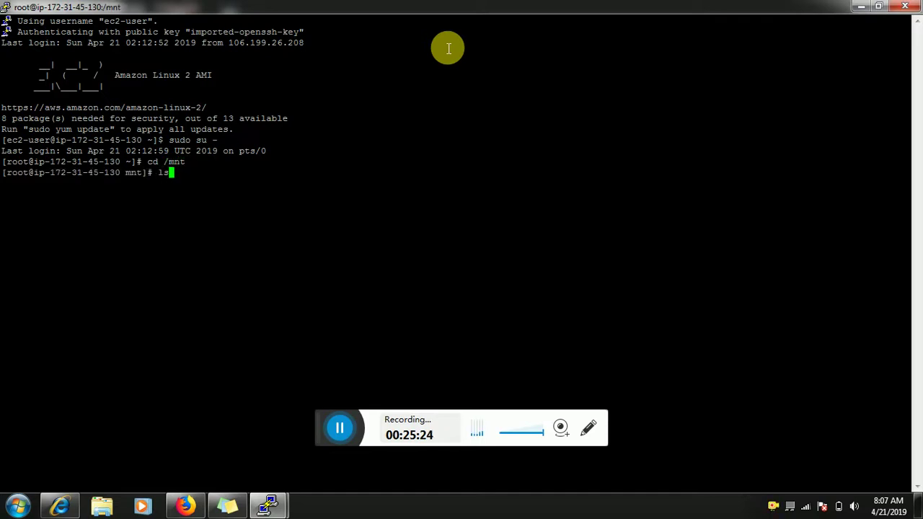
{"action": "key", "text": "Return"}
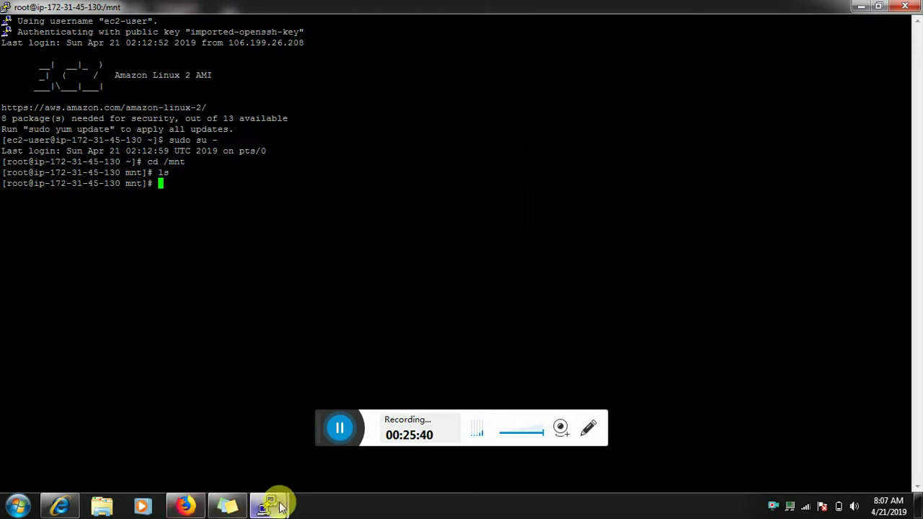
Review the mkdir error in the client's root@ip-172-31-44-38 terminal and return to the server's terminal
{"action": "mouse_move", "coordinate": [277, 503]}
{"action": "left_click", "coordinate": [194, 431]}
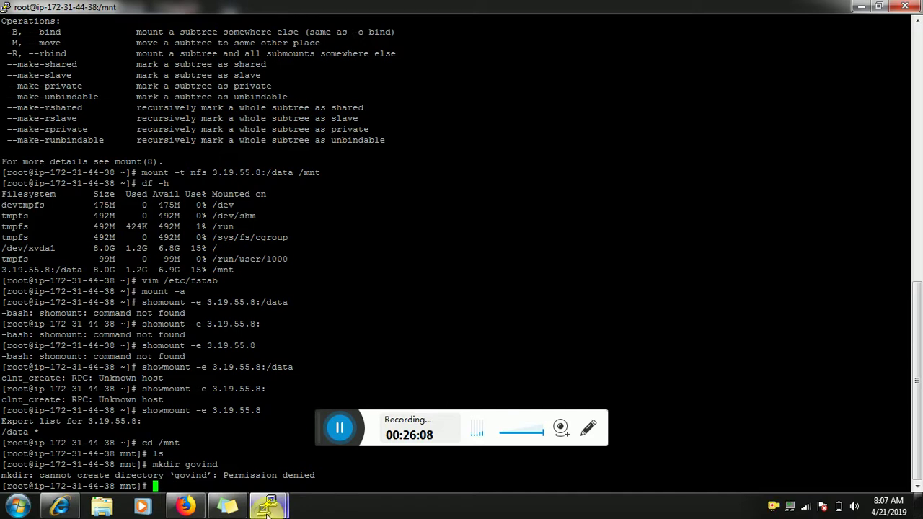
{"action": "mouse_move", "coordinate": [267, 511]}
{"action": "left_click", "coordinate": [318, 427]}
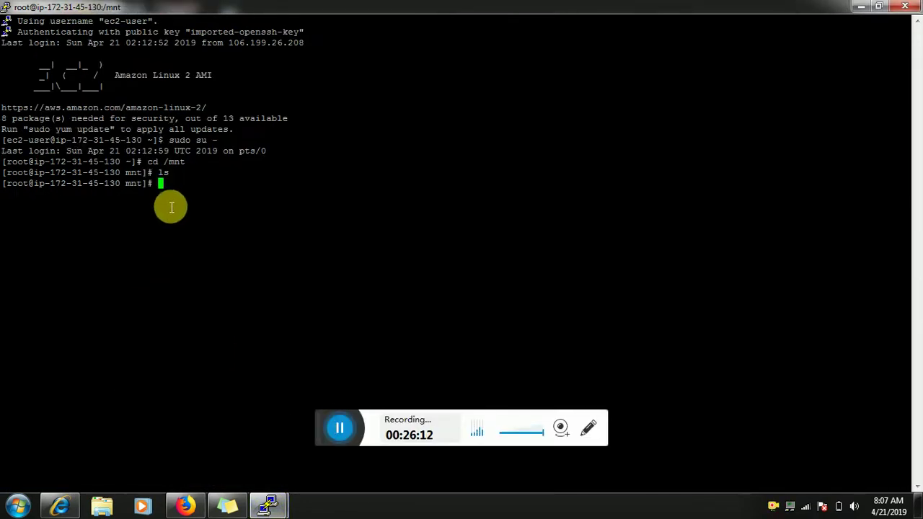
Return to the home directory with cd and try to open up the export's permissions with chomd 777 /data
{"action": "type", "text": "cd"}
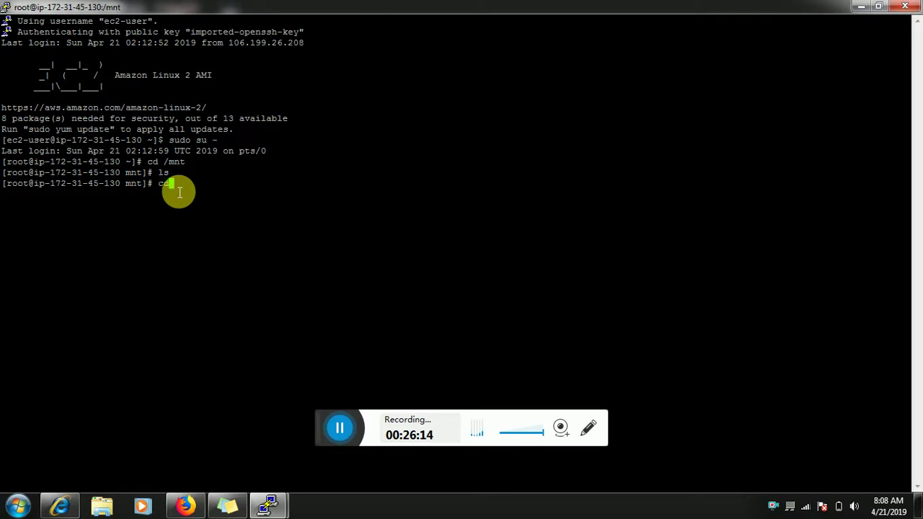
{"action": "key", "text": "Return"}
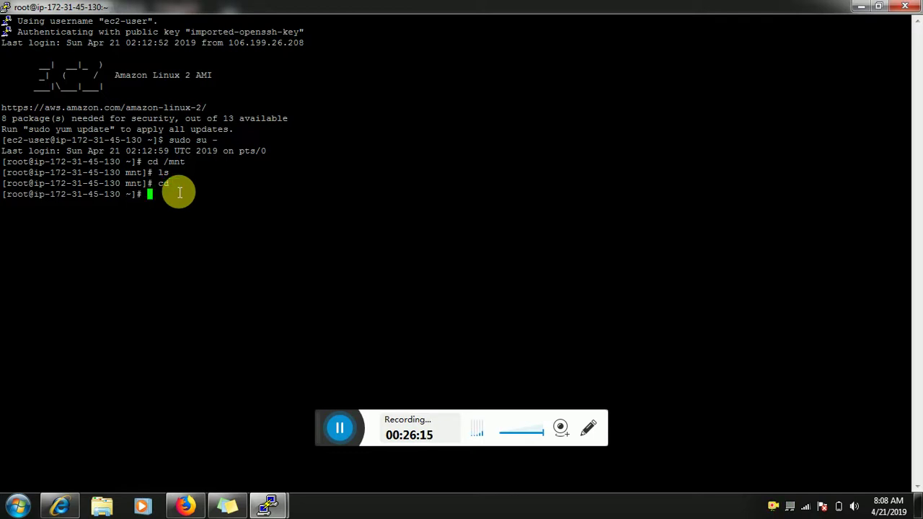
{"action": "type", "text": "ch"}
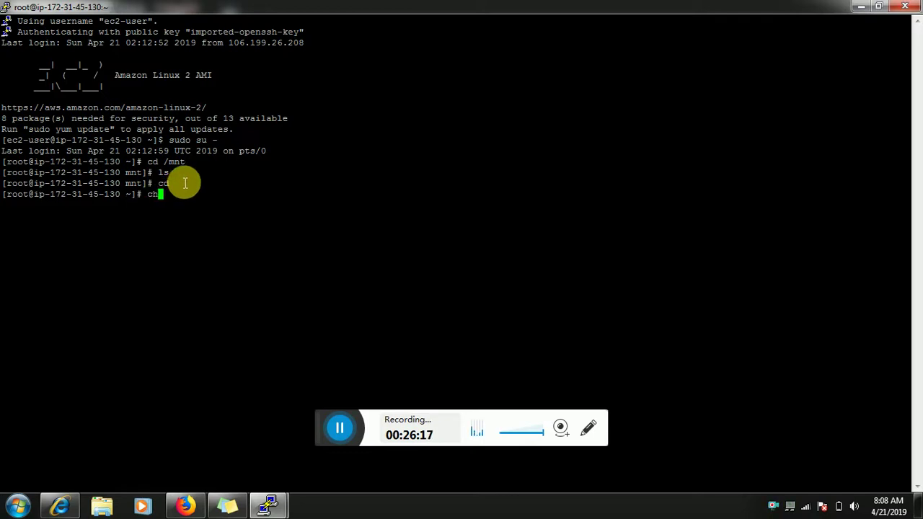
{"action": "type", "text": "omd "}
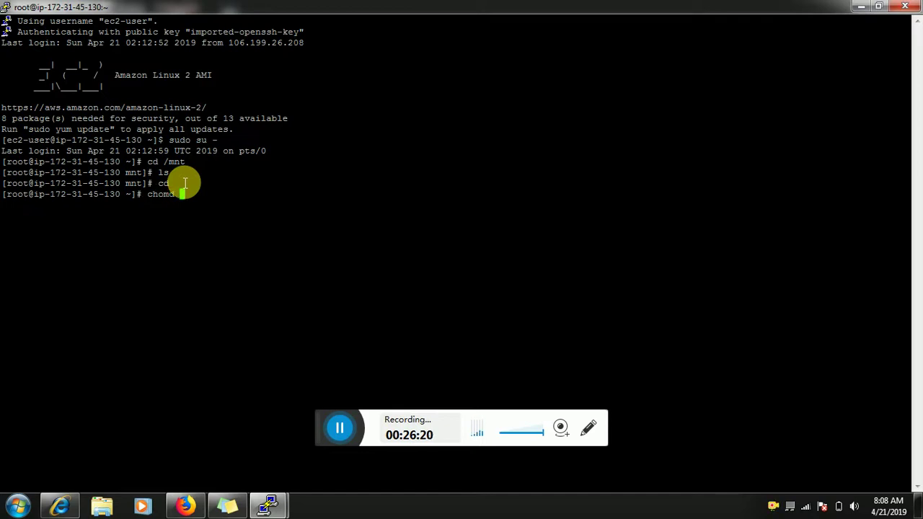
{"action": "type", "text": "7777="}
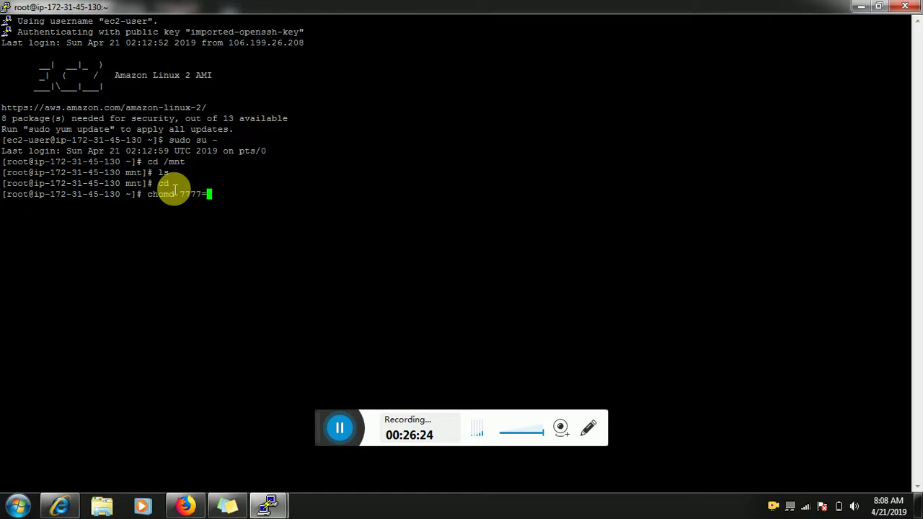
{"action": "key", "text": "BackSpace"}
{"action": "key", "text": "BackSpace"}
{"action": "type", "text": "/mnt"}
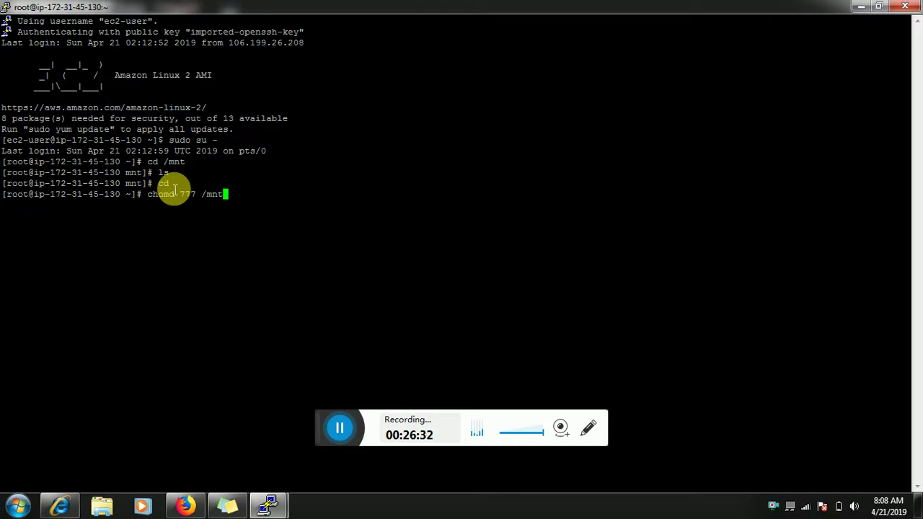
{"action": "key", "text": "BackSpace"}
{"action": "key", "text": "BackSpace"}
{"action": "key", "text": "BackSpace"}
{"action": "key", "text": "BackSpace"}
{"action": "type", "text": "da"}
{"action": "key", "text": "BackSpace"}
{"action": "key", "text": "BackSpace"}
{"action": "type", "text": "/data"}
{"action": "key", "text": "Return"}
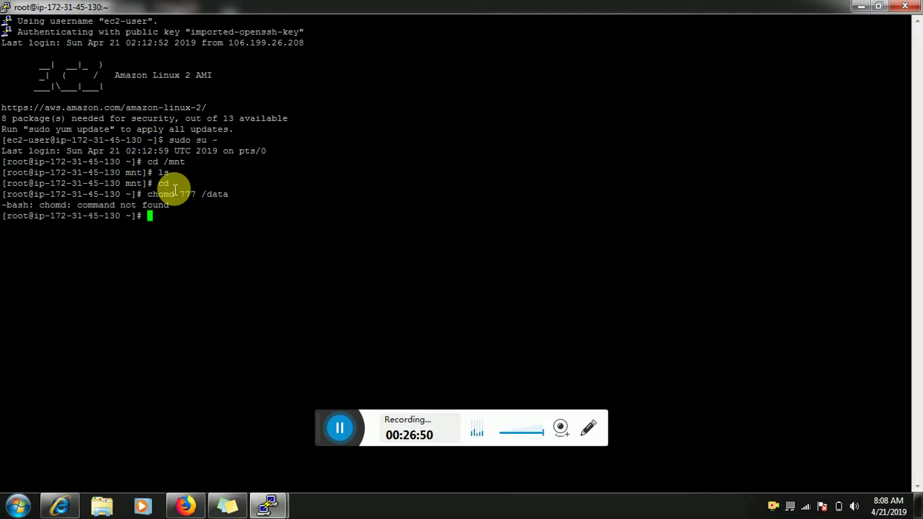
{"action": "type", "text": "cd /"}
{"action": "key", "text": "Up"}
{"action": "key", "text": "BackSpace"}
{"action": "key", "text": "BackSpace"}
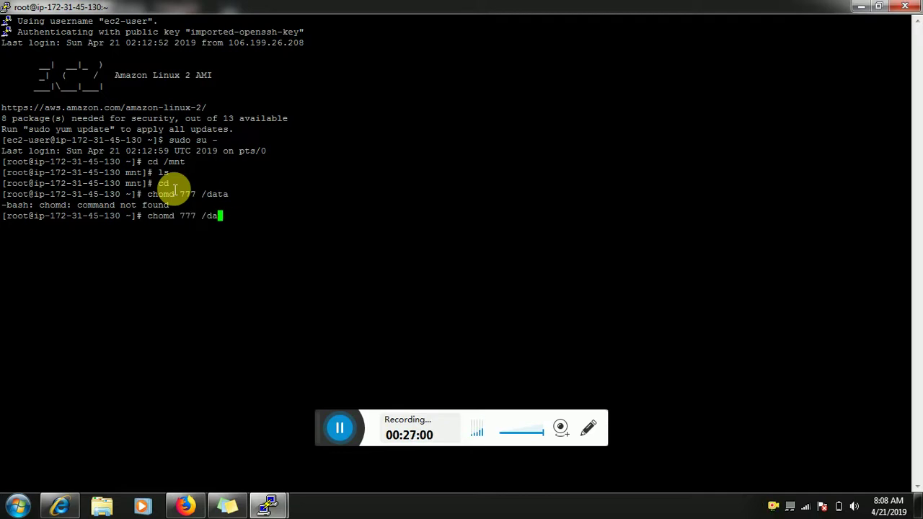
{"action": "key", "text": "BackSpace"}
{"action": "key", "text": "BackSpace"}
{"action": "key", "text": "BackSpace"}
{"action": "key", "text": "BackSpace"}
{"action": "key", "text": "BackSpace"}
{"action": "key", "text": "BackSpace"}
{"action": "key", "text": "BackSpace"}
{"action": "key", "text": "BackSpace"}
{"action": "key", "text": "BackSpace"}
{"action": "key", "text": "BackSpace"}
{"action": "key", "text": "BackSpace"}
{"action": "key", "text": "BackSpace"}
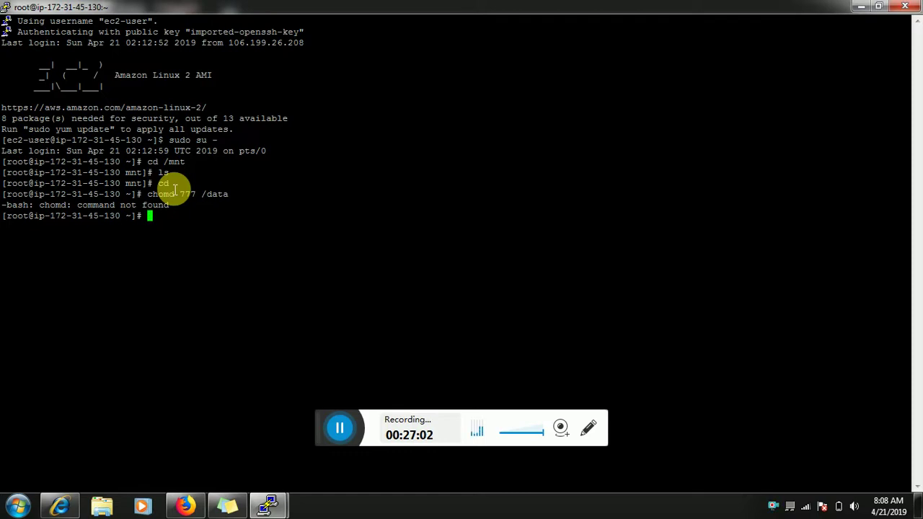
Grant full permissions on the server's export directory with chmod 777 /data
{"action": "type", "text": "hm"}
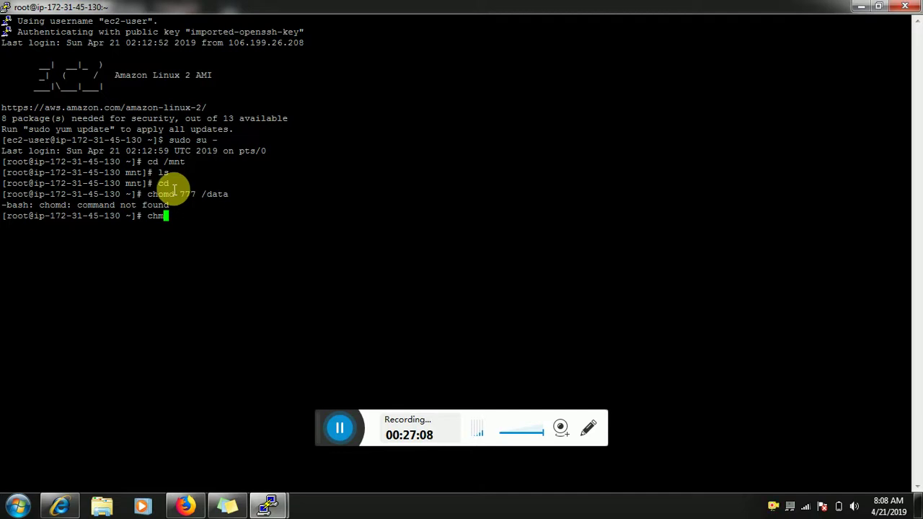
{"action": "key", "text": "Tab"}
{"action": "key", "text": "Tab"}
{"action": "key", "text": "Tab"}
{"action": "key", "text": "Tab"}
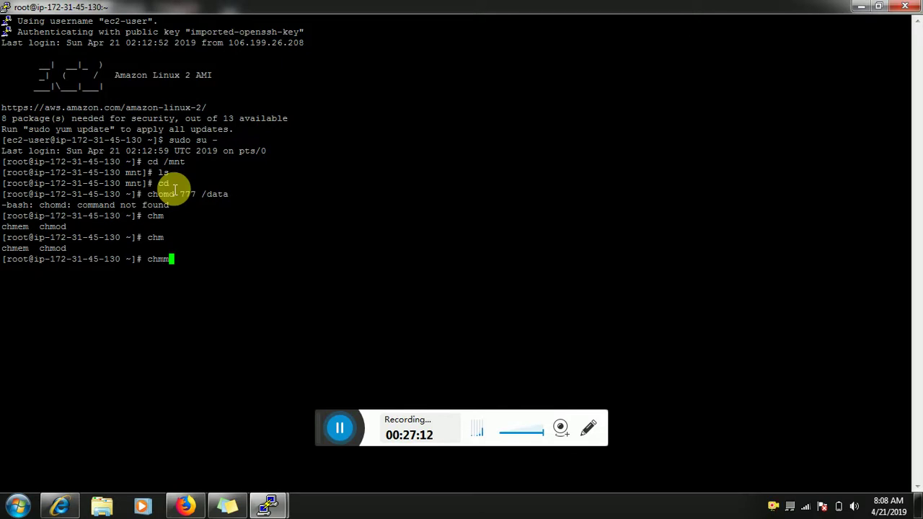
{"action": "type", "text": "od 777 /data"}
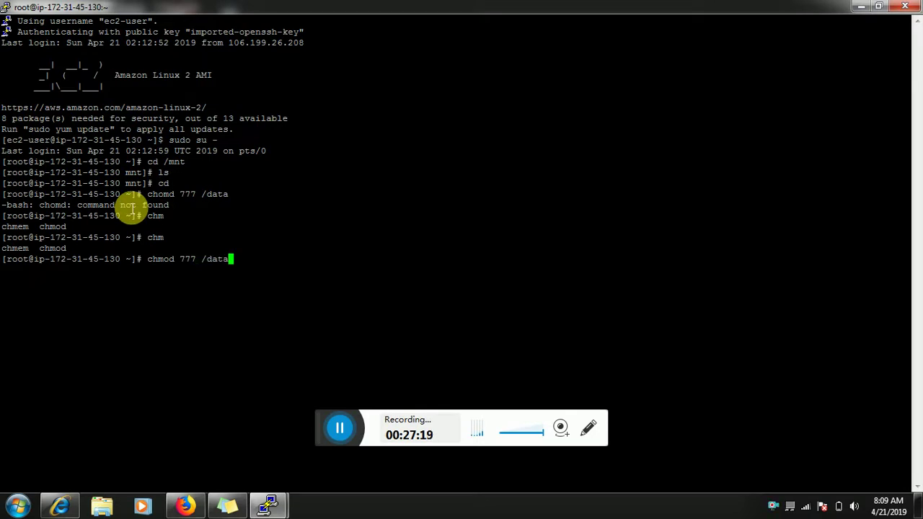
{"action": "key", "text": "Return"}
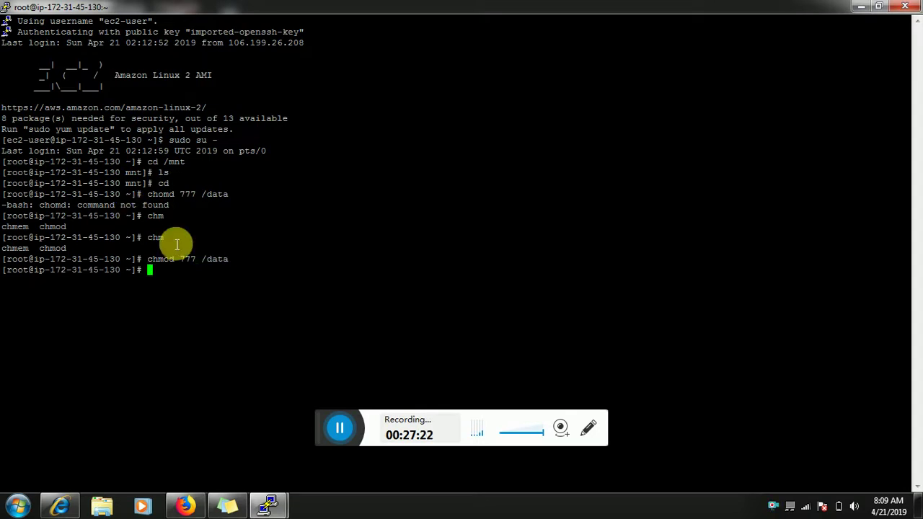
In the client's terminal, rerun the previous mkdir command to create the directory named with a person's first name in /mnt
{"action": "mouse_move", "coordinate": [286, 510]}
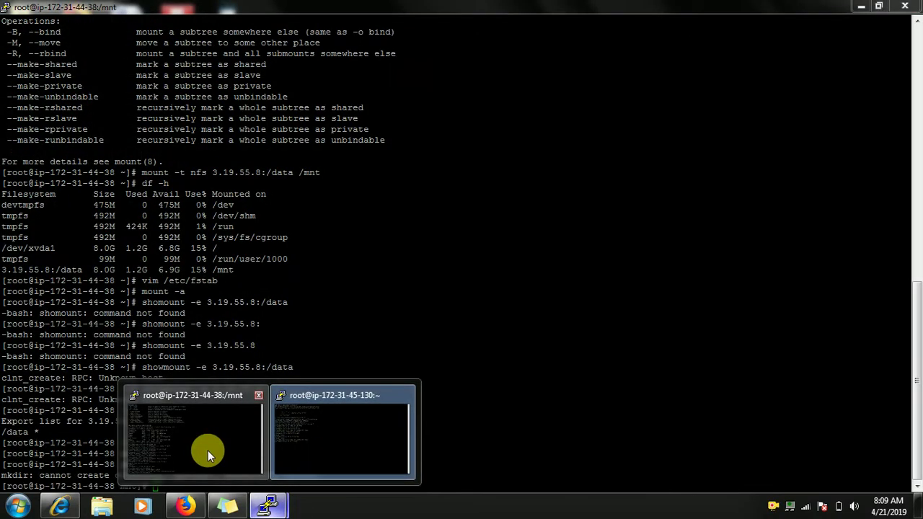
{"action": "left_click", "coordinate": [207, 450]}
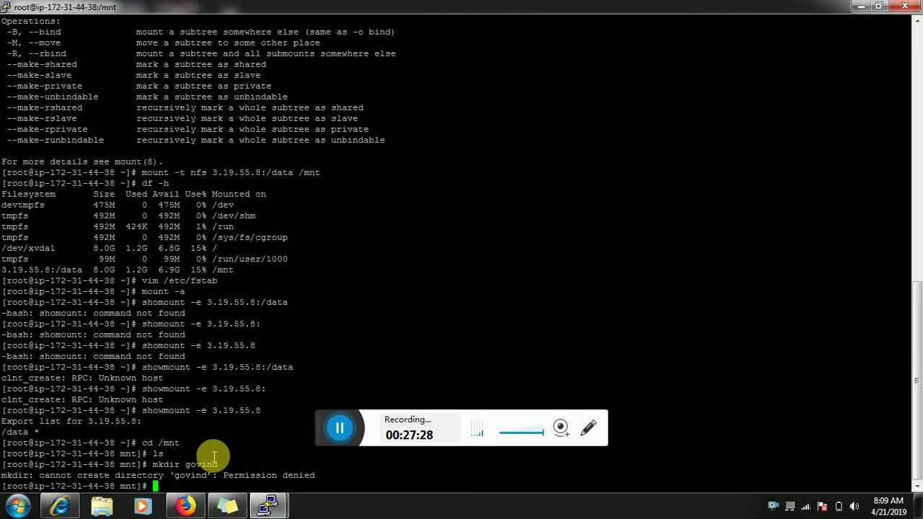
{"action": "key", "text": "Up"}
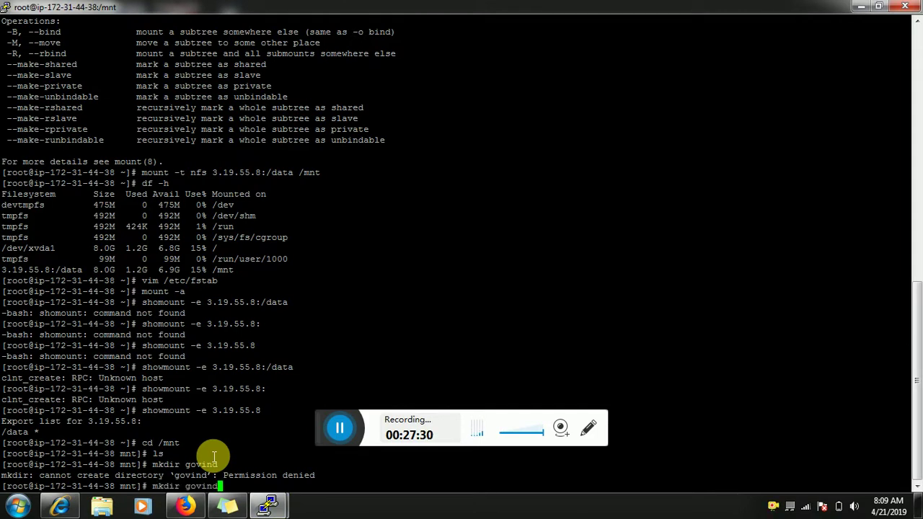
{"action": "key", "text": "Return"}
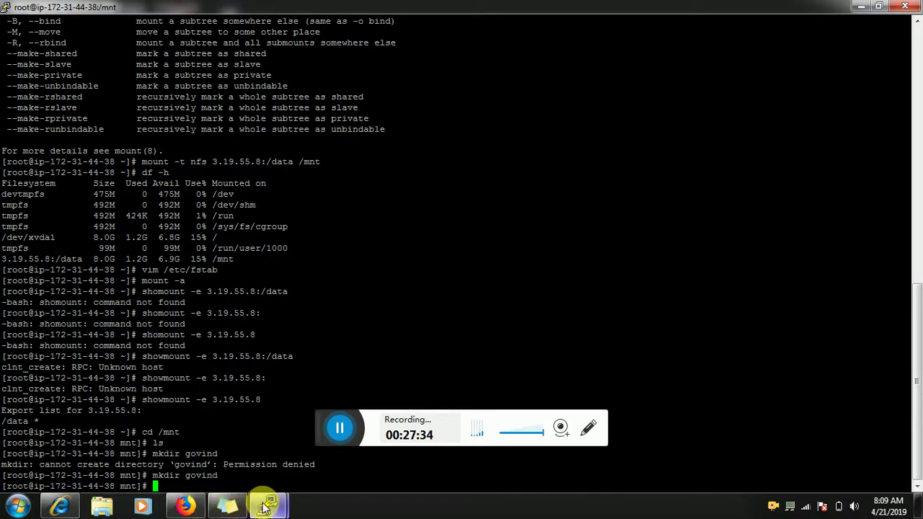
On the NFS server's terminal, change to /mnt and list its contents to look for the new directory
{"action": "mouse_move", "coordinate": [264, 508]}
{"action": "left_click", "coordinate": [306, 447]}
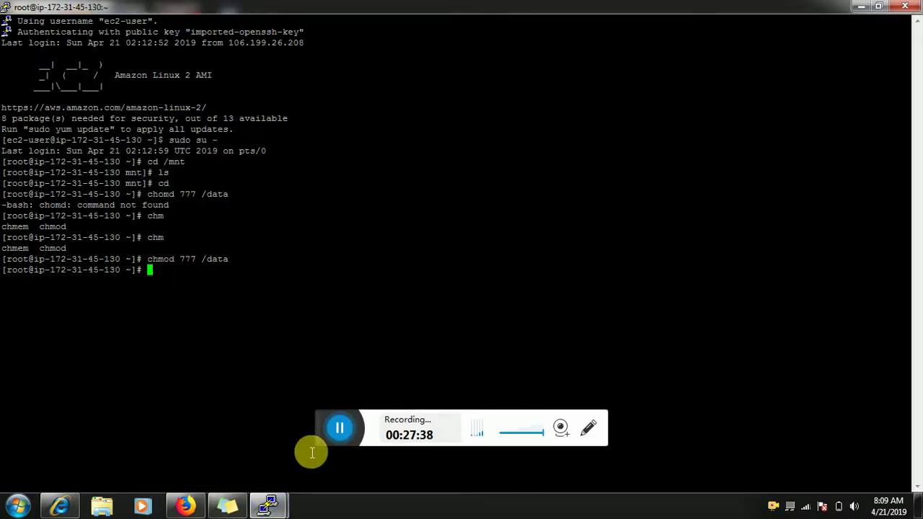
{"action": "type", "text": "cd /mnt"}
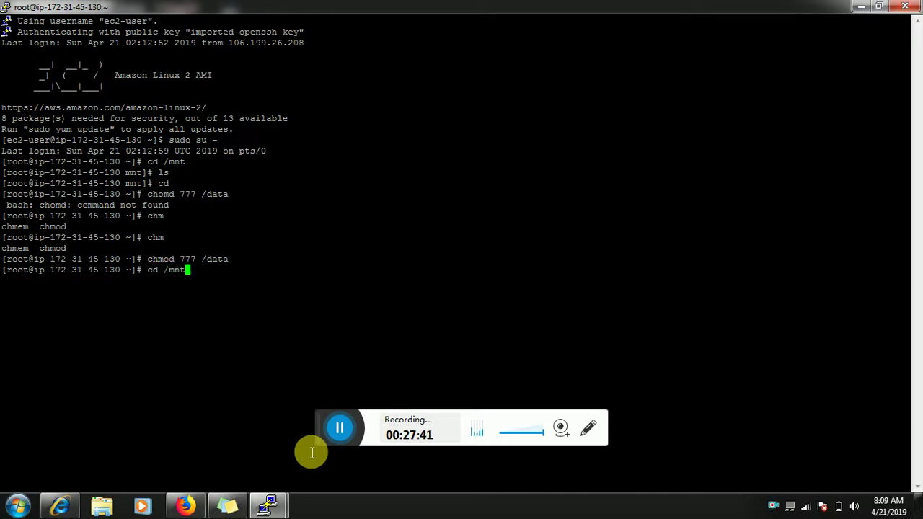
{"action": "key", "text": "Return"}
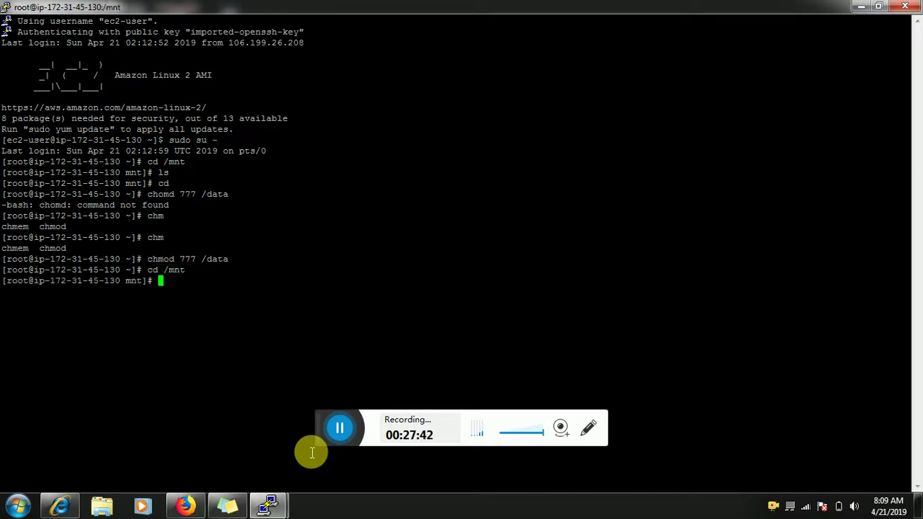
{"action": "type", "text": "ls"}
{"action": "key", "text": "Return"}
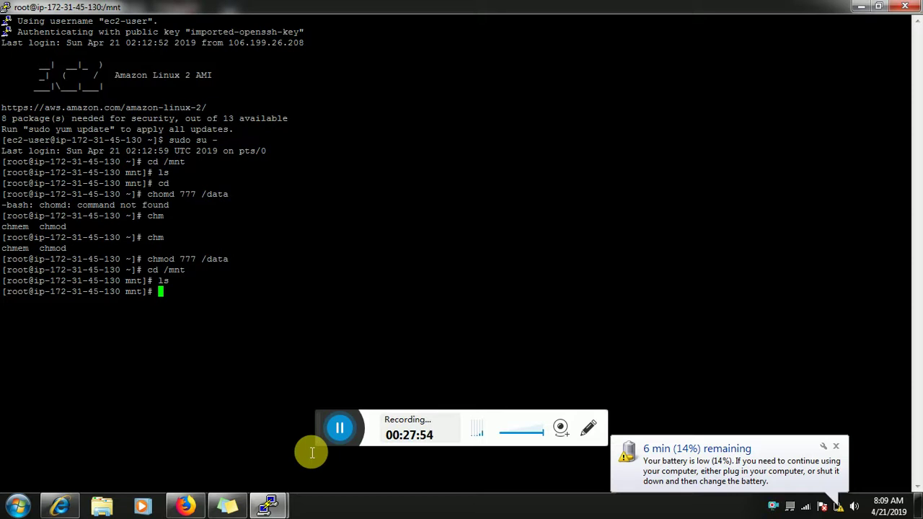
Recheck the commands run in the client's /mnt terminal and switch back to the server's terminal
{"action": "left_click", "coordinate": [272, 506]}
{"action": "left_click", "coordinate": [202, 452]}
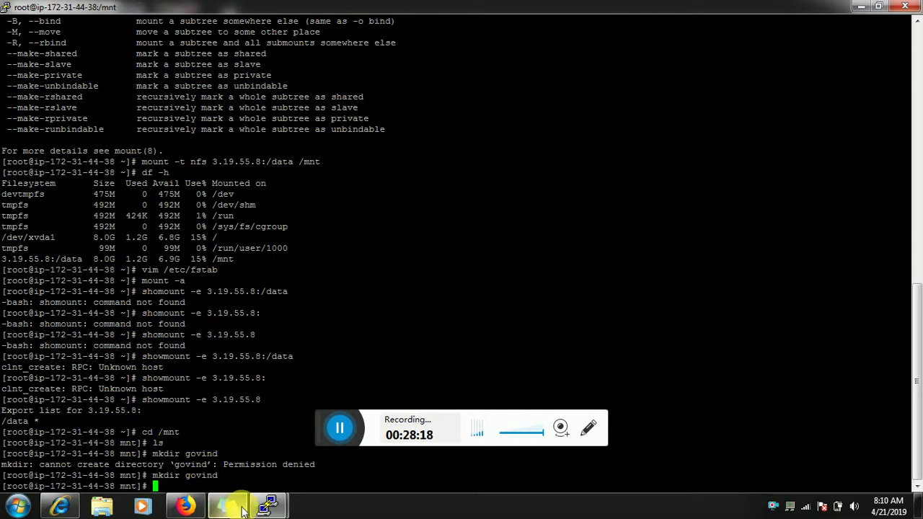
{"action": "mouse_move", "coordinate": [267, 510]}
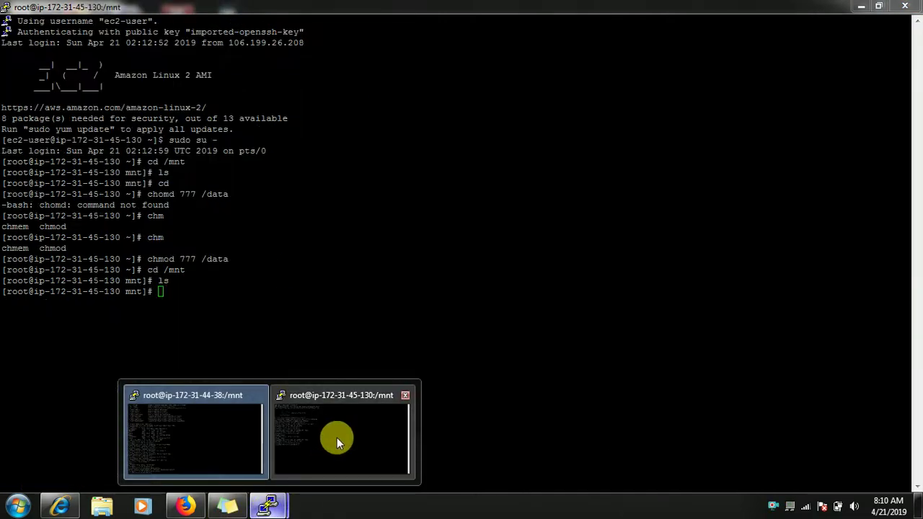
{"action": "left_click", "coordinate": [336, 438]}
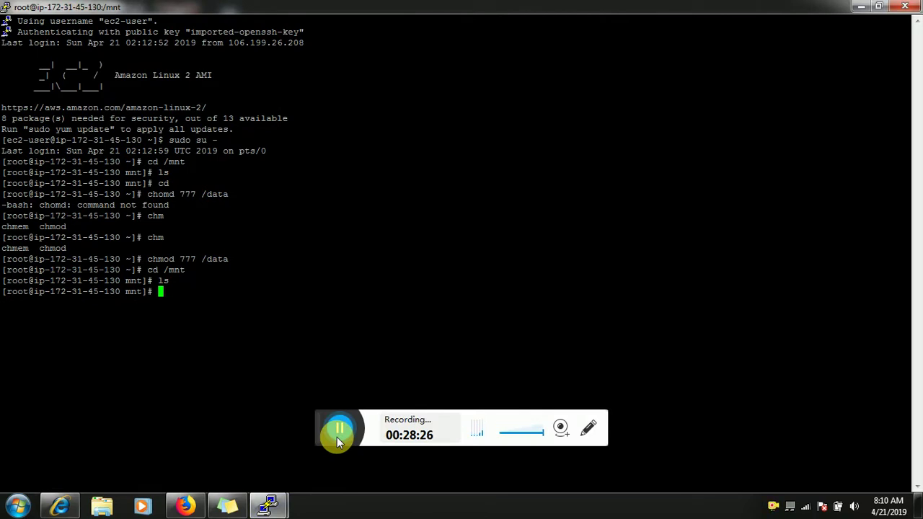
List the server's /mnt contents again, and check the client's mounted filesystems with df -h
{"action": "type", "text": "ls"}
{"action": "key", "text": "Return"}
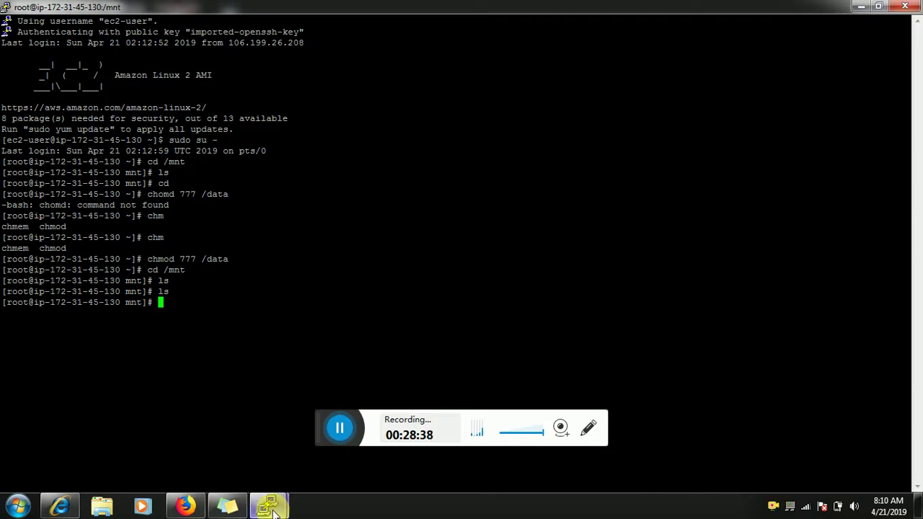
{"action": "mouse_move", "coordinate": [275, 512]}
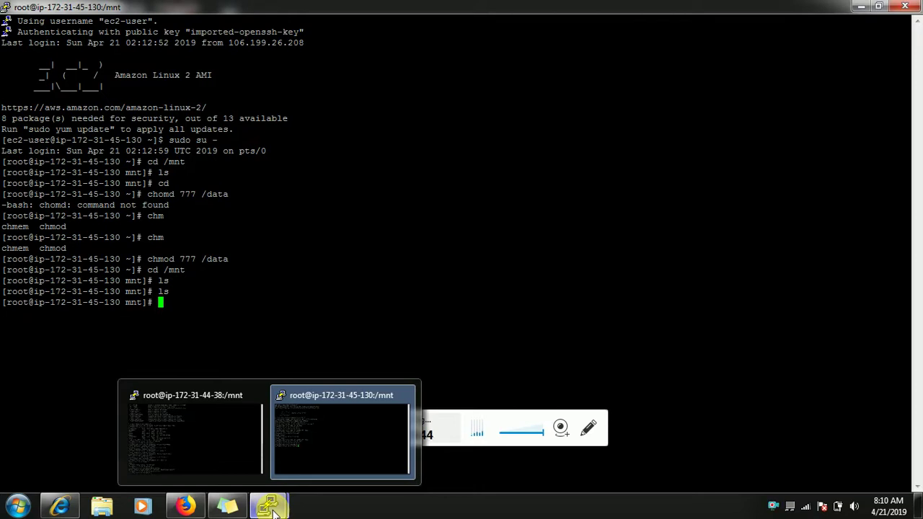
{"action": "left_click", "coordinate": [227, 429]}
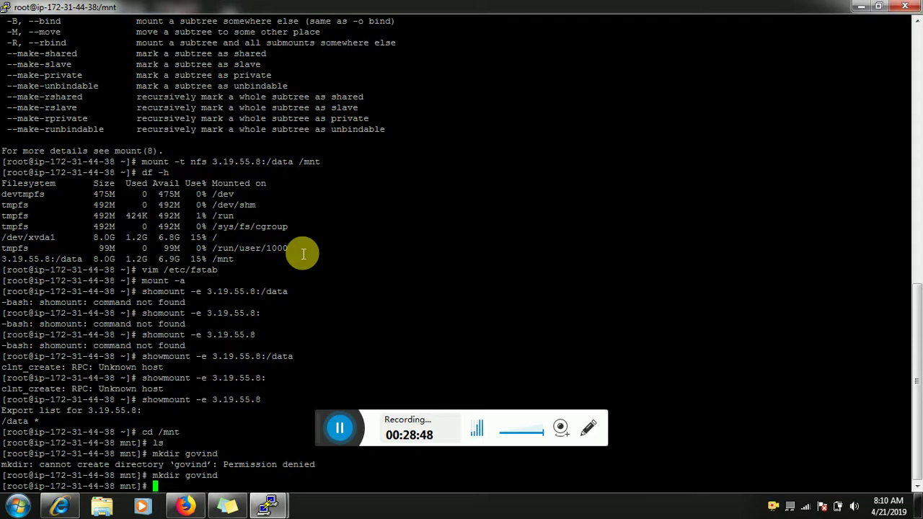
{"action": "type", "text": "df -h"}
{"action": "key", "text": "Return"}
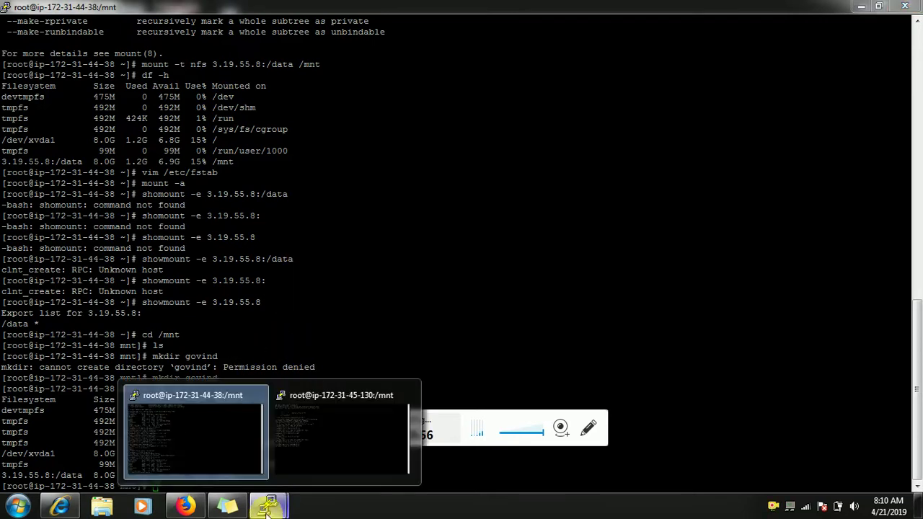
Restore both terminal windows from full screen and place the server's and client's terminals side by side
{"action": "left_click", "coordinate": [317, 460]}
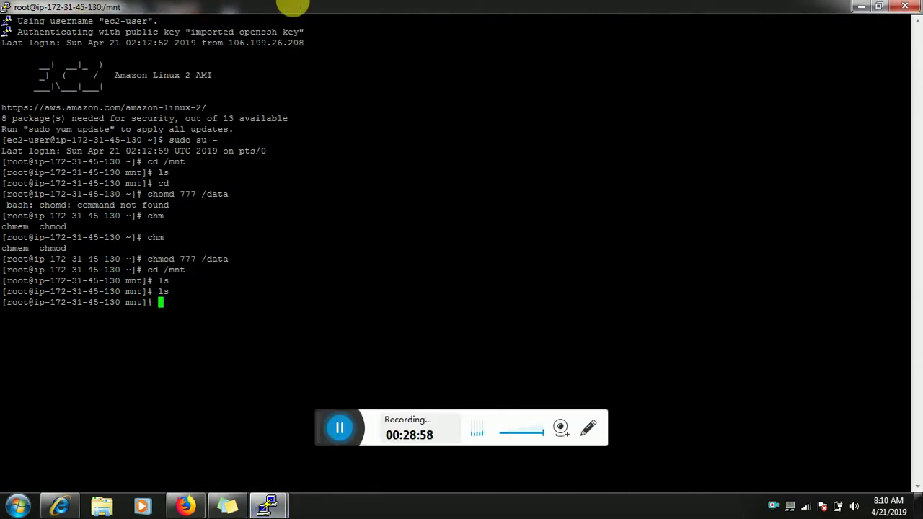
{"action": "double_click", "coordinate": [294, 6]}
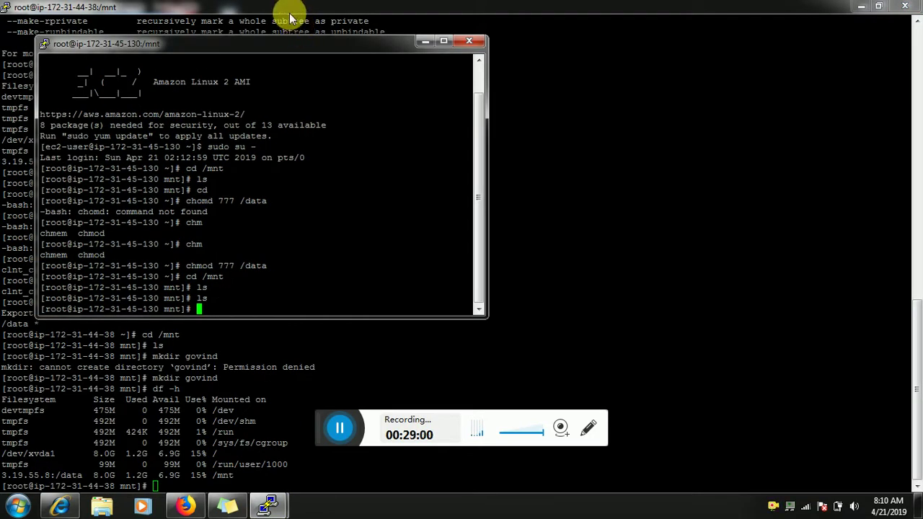
{"action": "left_click", "coordinate": [288, 14]}
{"action": "double_click", "coordinate": [289, 15]}
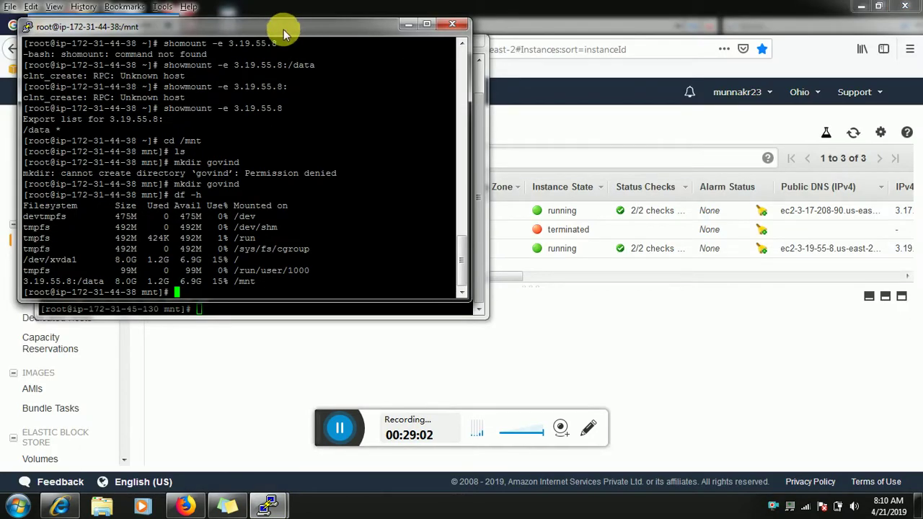
{"action": "left_click_drag", "start_coordinate": [283, 30], "coordinate": [759, 45]}
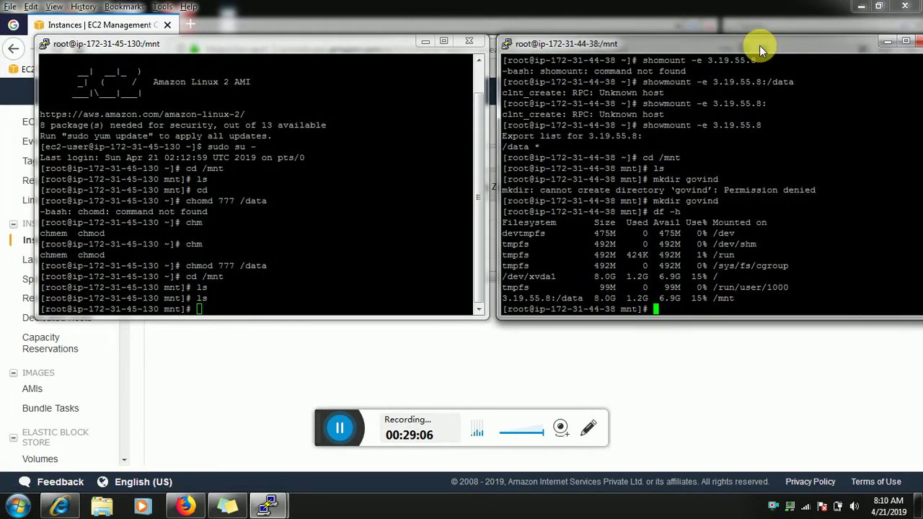
In the server's terminal, leave /mnt, change to /data/ and list its contents in long format with ll
{"action": "left_click", "coordinate": [340, 246]}
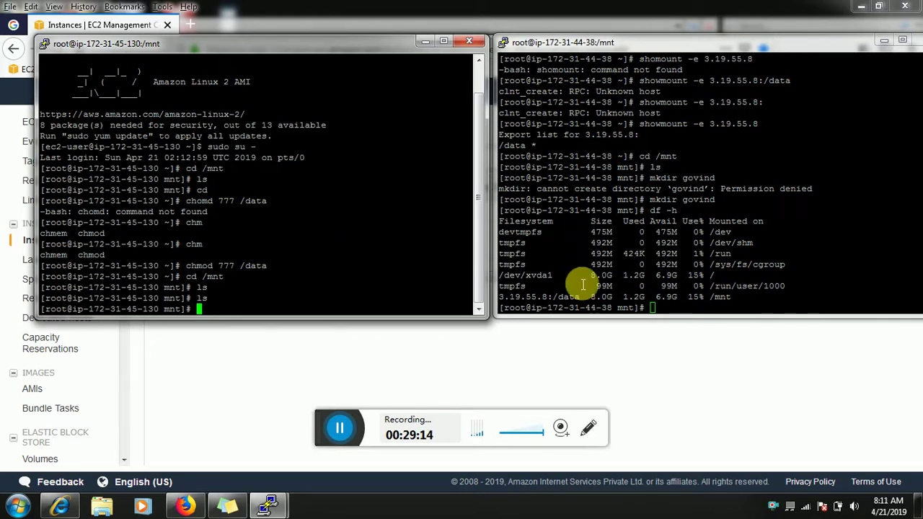
{"action": "left_click", "coordinate": [284, 260]}
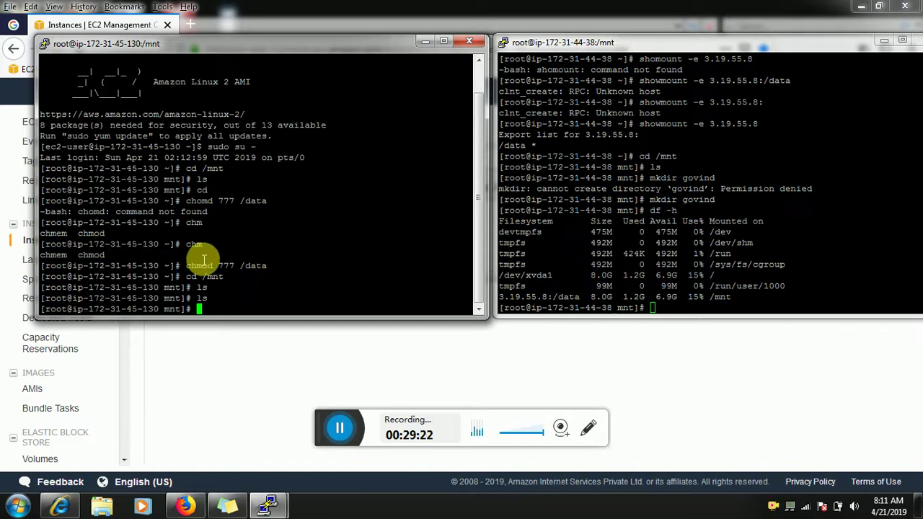
{"action": "type", "text": "cd"}
{"action": "key", "text": "Return"}
{"action": "key", "text": "Return"}
{"action": "key", "text": "Return"}
{"action": "key", "text": "Return"}
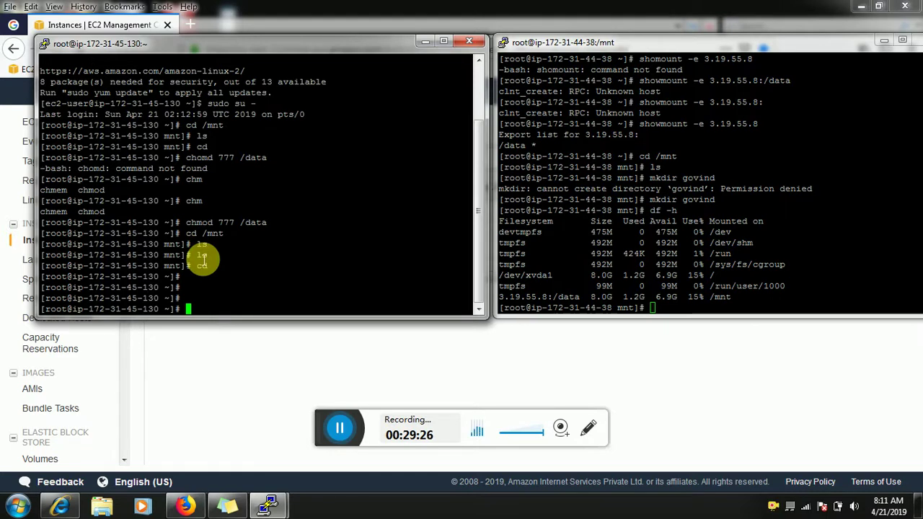
{"action": "type", "text": "cd /data/"}
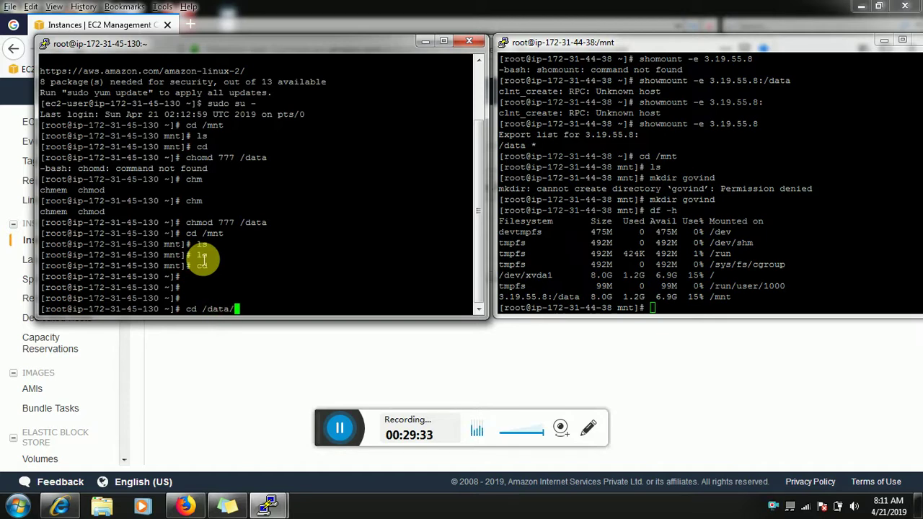
{"action": "key", "text": "Return"}
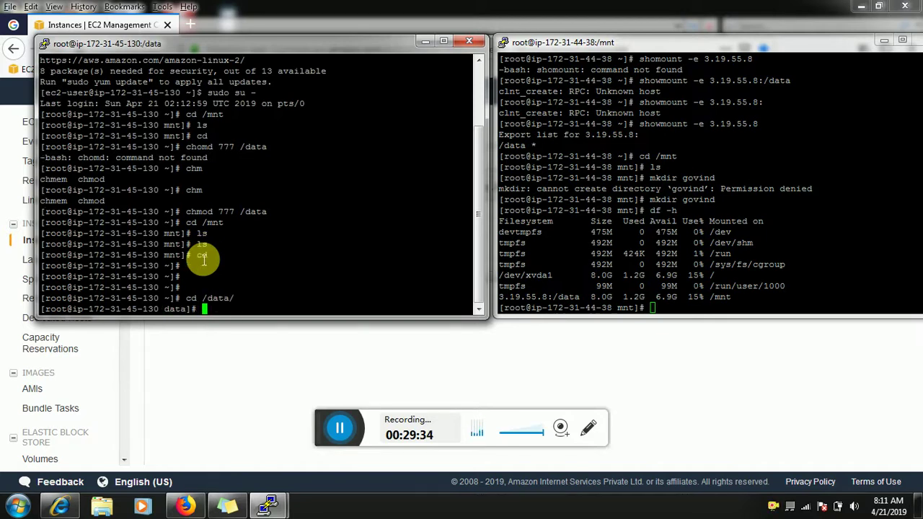
{"action": "type", "text": "ll"}
{"action": "key", "text": "Return"}
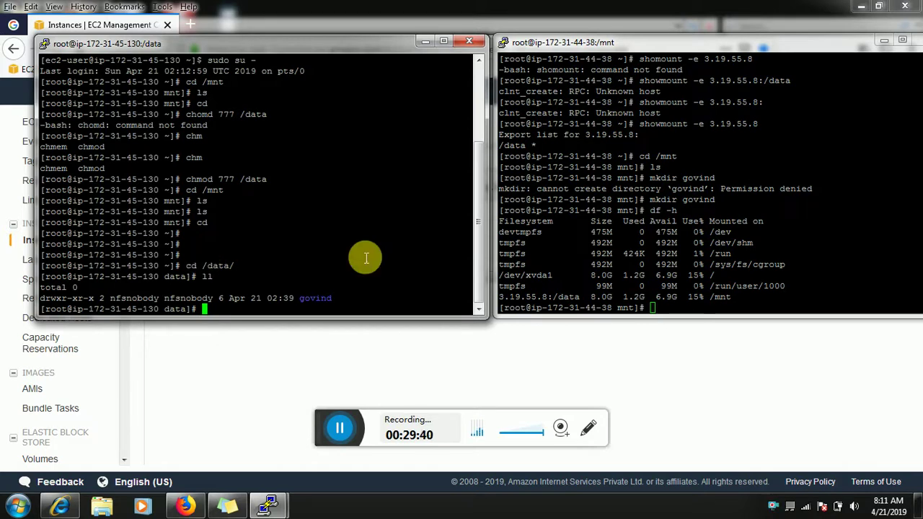
List the contents of the client's /mnt with ll to compare with the server's /data
{"action": "left_click", "coordinate": [600, 296]}
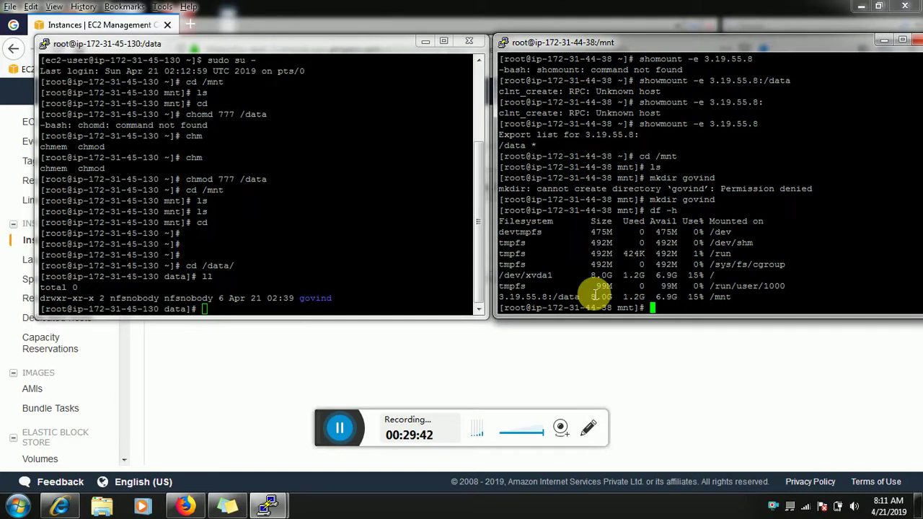
{"action": "type", "text": "ll"}
{"action": "key", "text": "Return"}
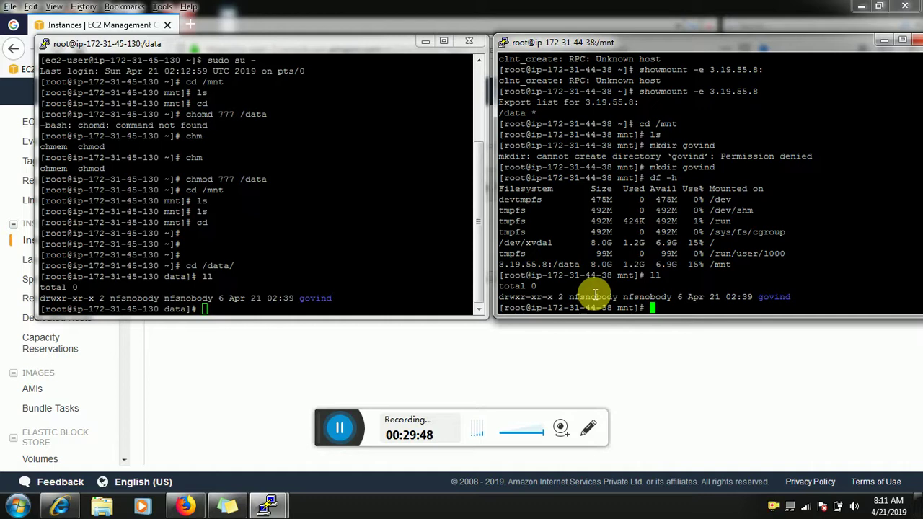
Create a directory named mi in the client's /mnt and list the server's /data with ll to check for it
{"action": "type", "text": "mkdir"}
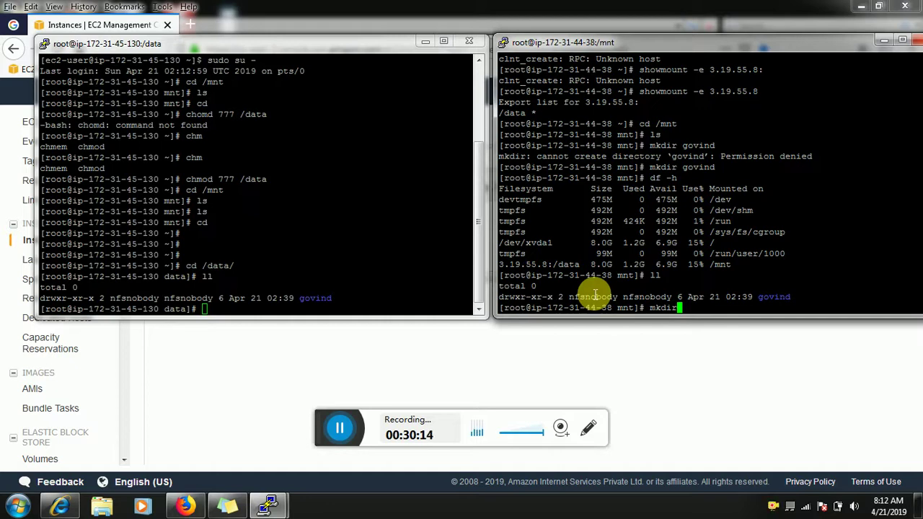
{"action": "type", "text": "mi"}
{"action": "key", "text": "Return"}
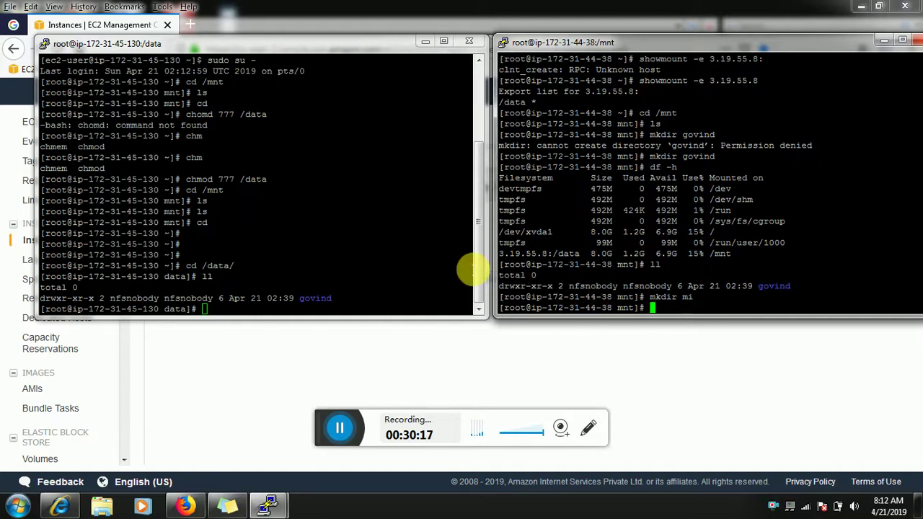
{"action": "left_click", "coordinate": [248, 210]}
{"action": "type", "text": "ll"}
{"action": "key", "text": "Return"}
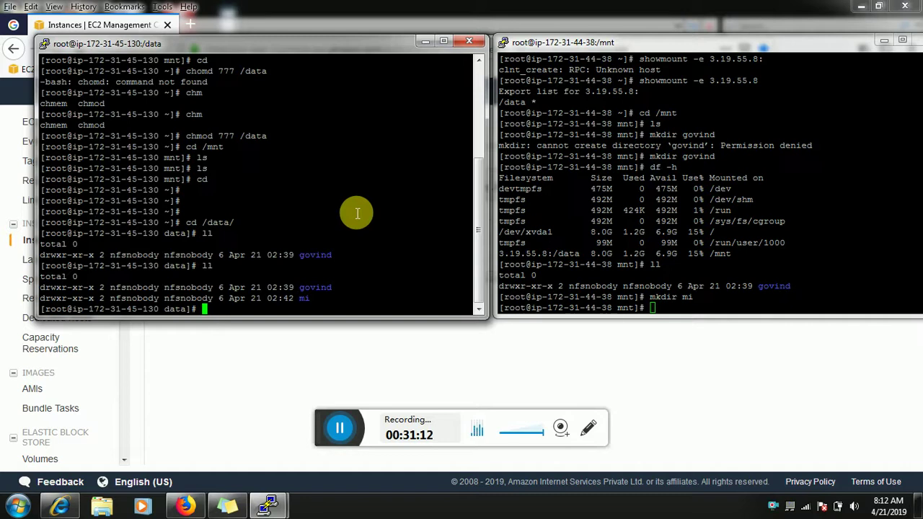
{"action": "left_click", "coordinate": [669, 316]}
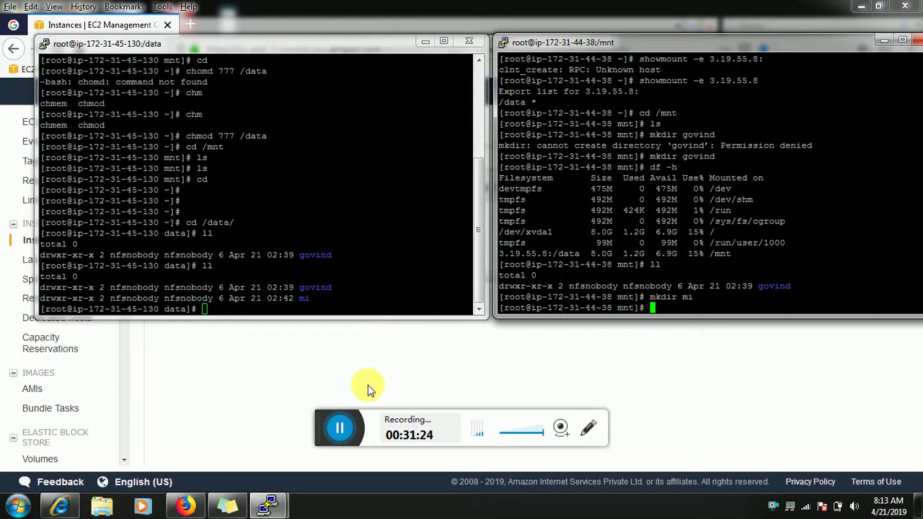
{"action": "left_click", "coordinate": [354, 421]}
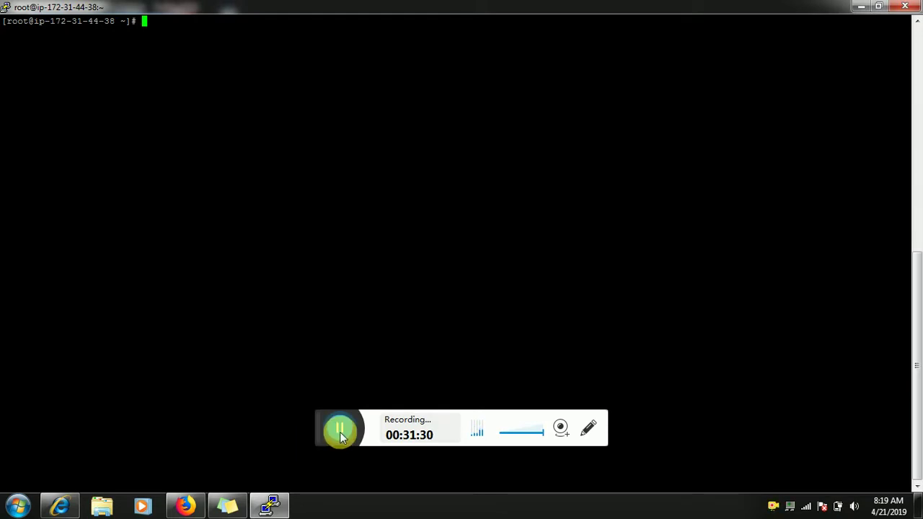
{"action": "left_click", "coordinate": [339, 428]}
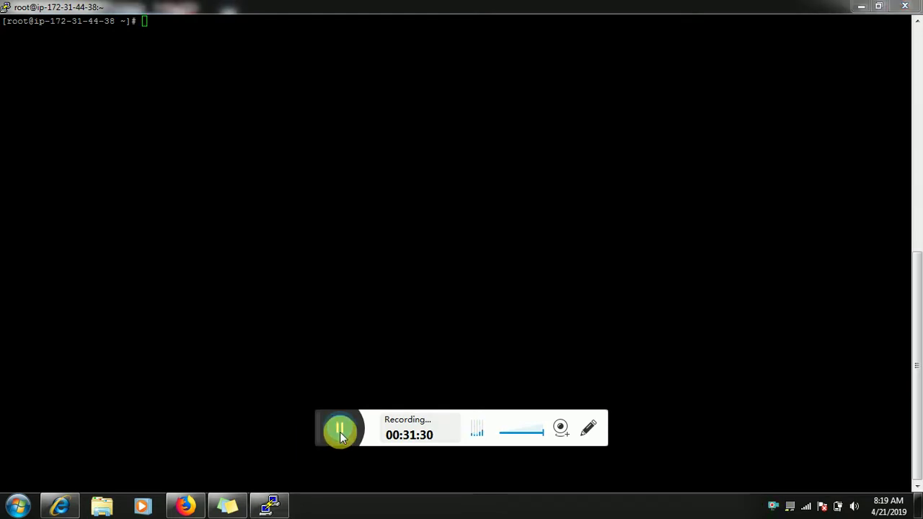
Install the autofs package on the client with yum install autofs, accepting the transaction
{"action": "left_click", "coordinate": [287, 177]}
{"action": "type", "text": "y"}
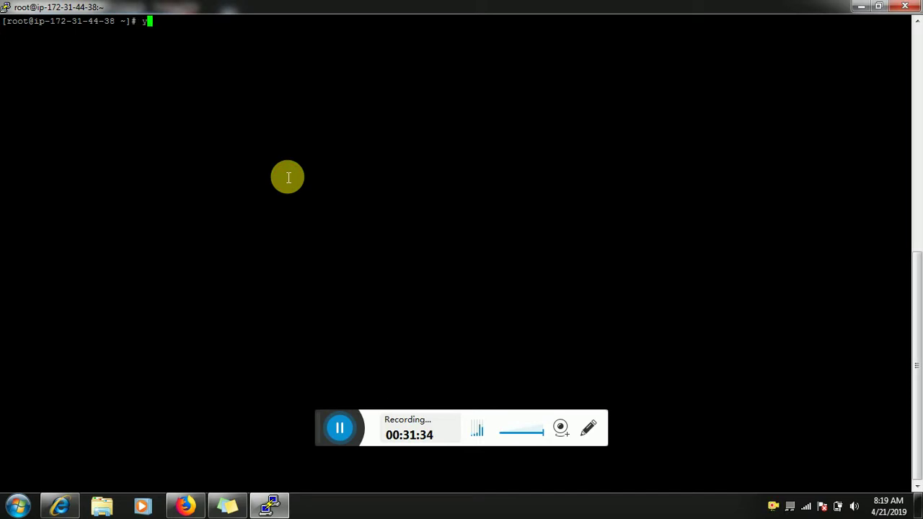
{"action": "type", "text": "um install"}
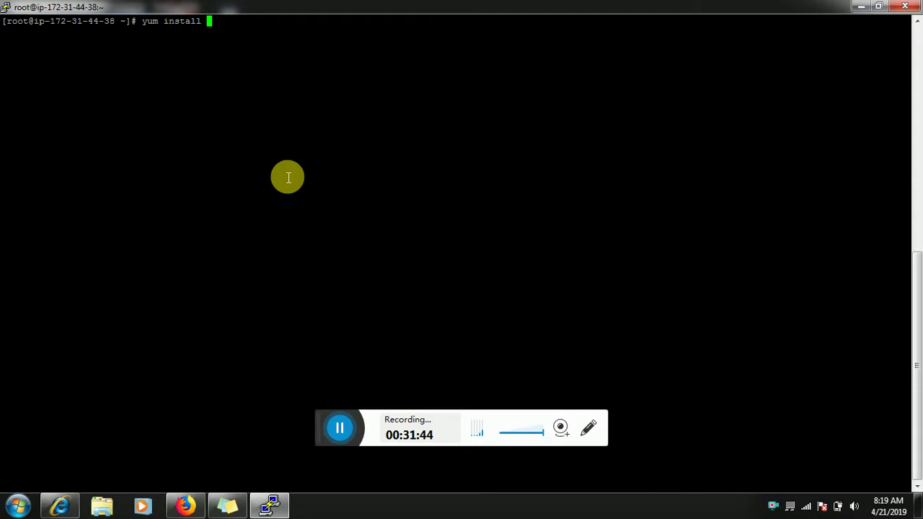
{"action": "type", "text": "a"}
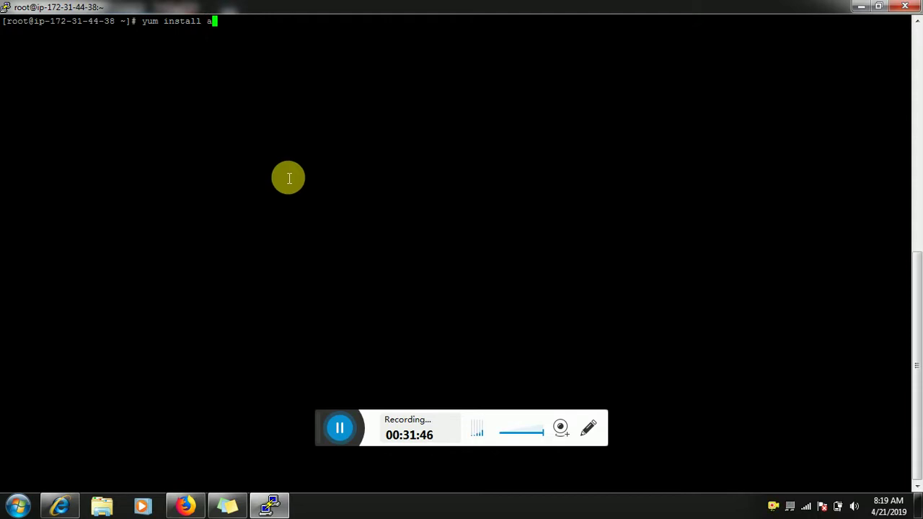
{"action": "type", "text": "uto"}
{"action": "type", "text": "f"}
{"action": "type", "text": "s"}
{"action": "key", "text": "Return"}
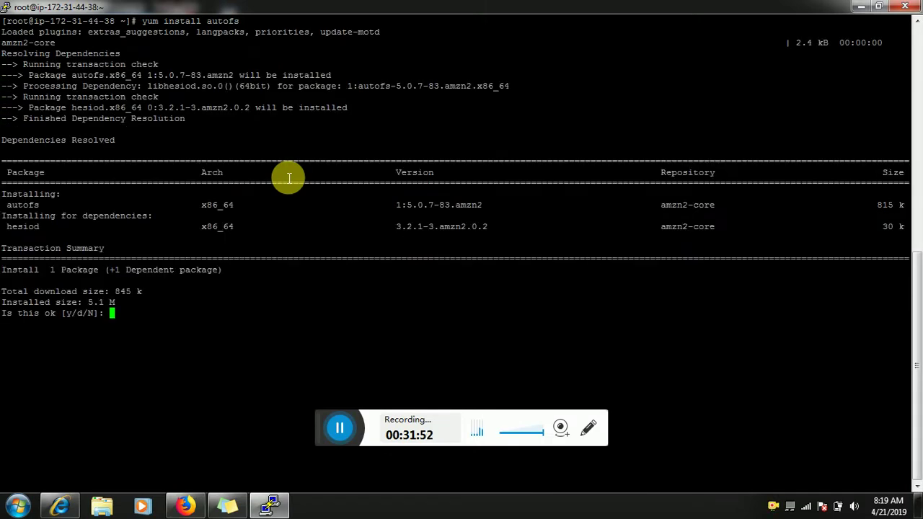
{"action": "type", "text": "y"}
{"action": "key", "text": "Return"}
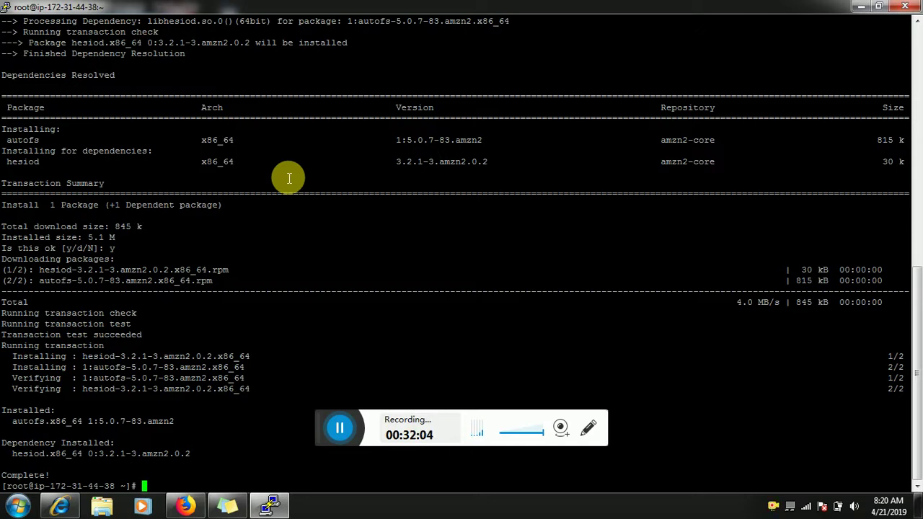
Try to open /etc/auto.master.d/ in Vim on the client, and quit without saving
{"action": "left_click", "coordinate": [341, 428]}
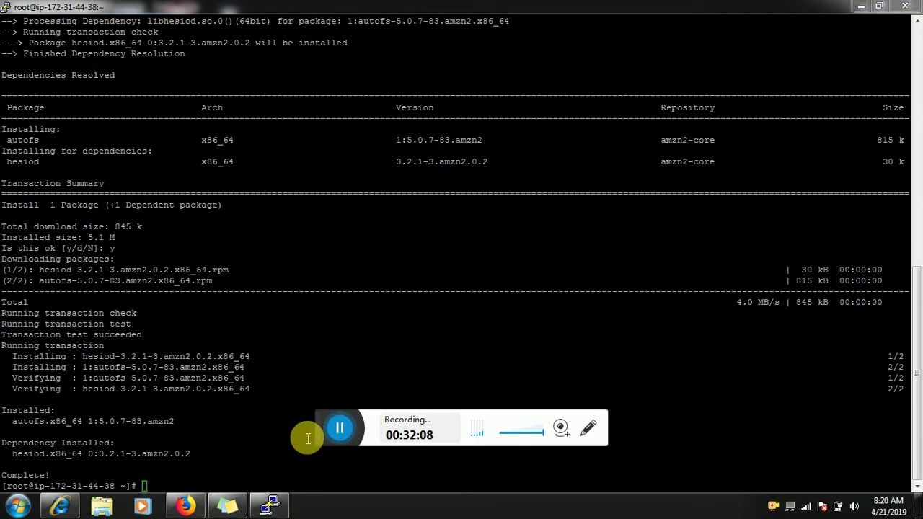
{"action": "left_click", "coordinate": [308, 438]}
{"action": "type", "text": "v"}
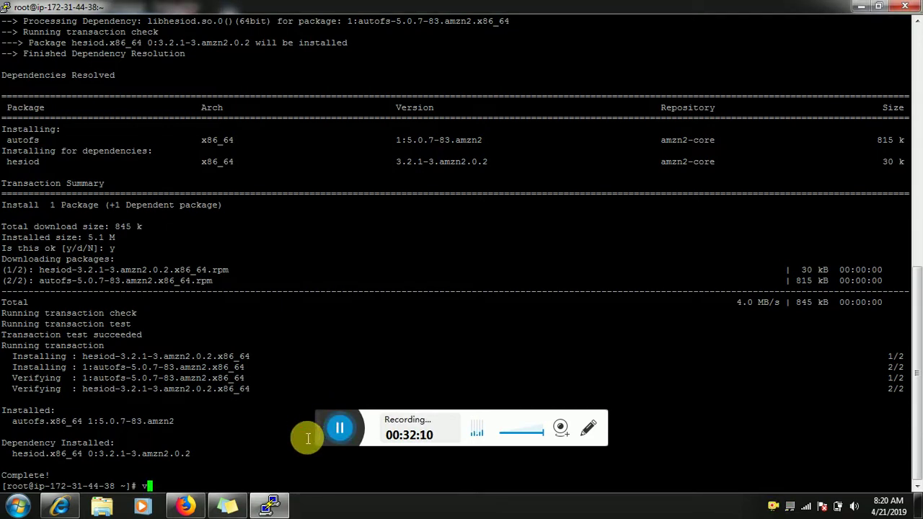
{"action": "type", "text": "im /etc/"}
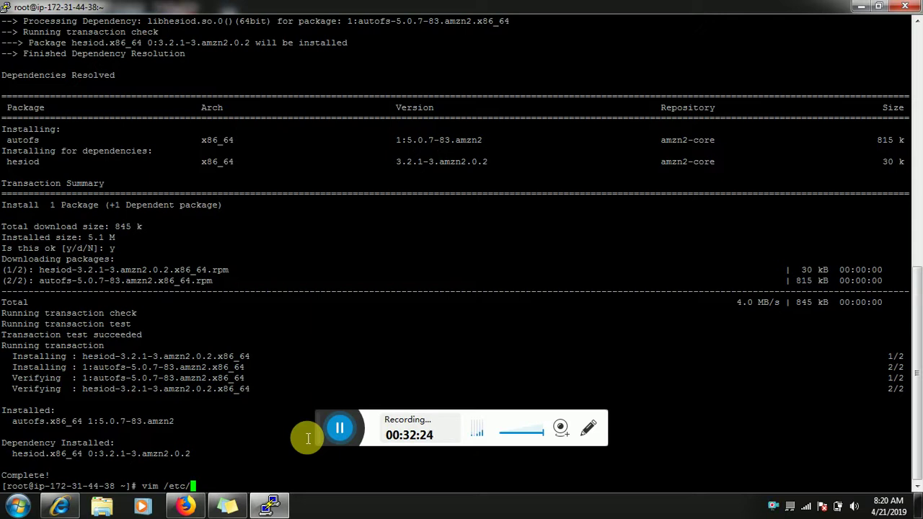
{"action": "type", "text": "auto-"}
{"action": "key", "text": "BackSpace"}
{"action": "type", "text": ".master"}
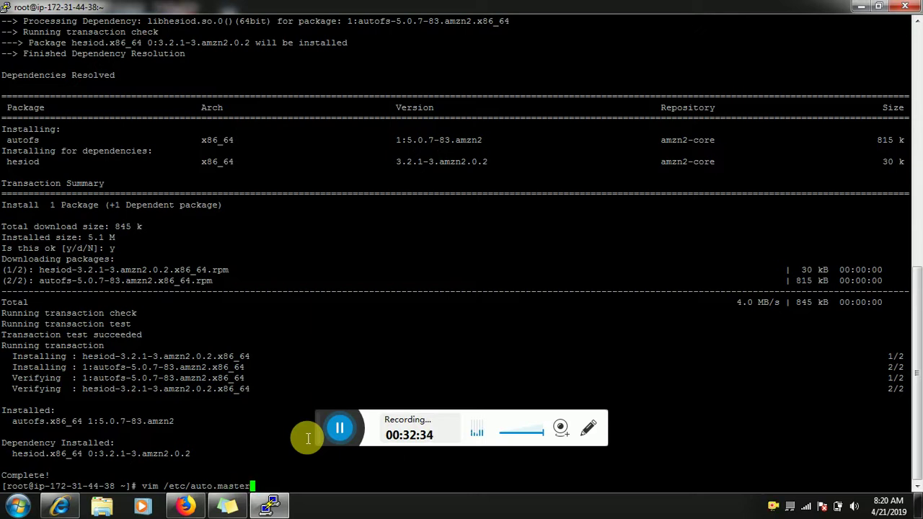
{"action": "type", "text": "."}
{"action": "type", "text": "d"}
{"action": "type", "text": "/"}
{"action": "key", "text": "Return"}
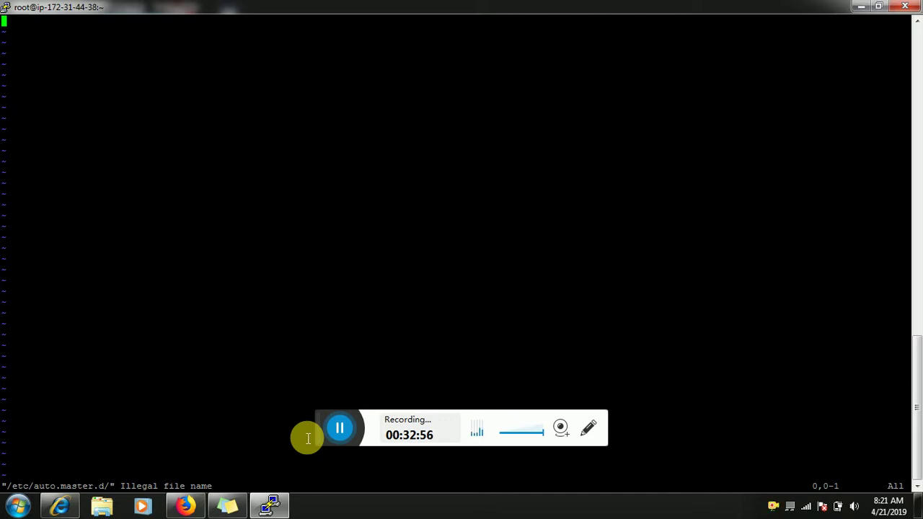
{"action": "key", "text": "shift+colon"}
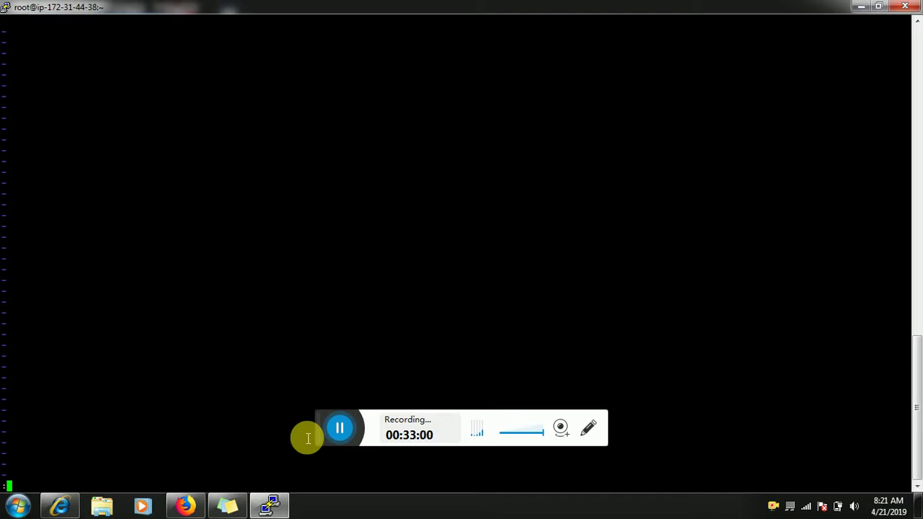
{"action": "type", "text": "q!"}
{"action": "key", "text": "Return"}
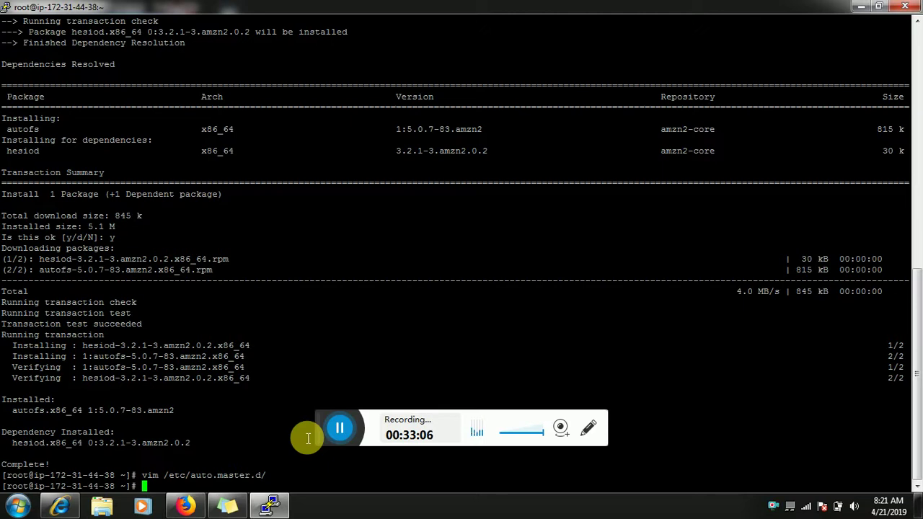
Start a vim command with the path /etc/auto. and list the matching names in /etc
{"action": "type", "text": "vim /etc"}
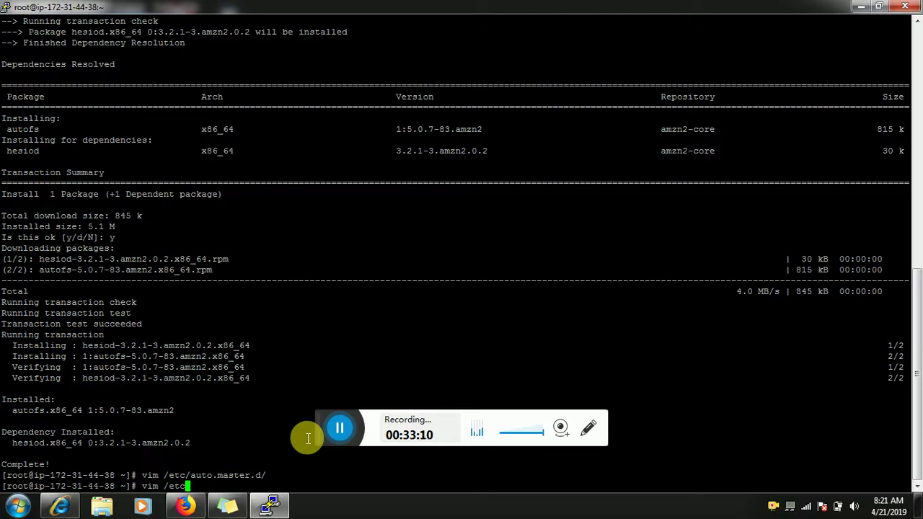
{"action": "type", "text": "/auto."}
{"action": "key", "text": "Tab"}
{"action": "key", "text": "Tab"}
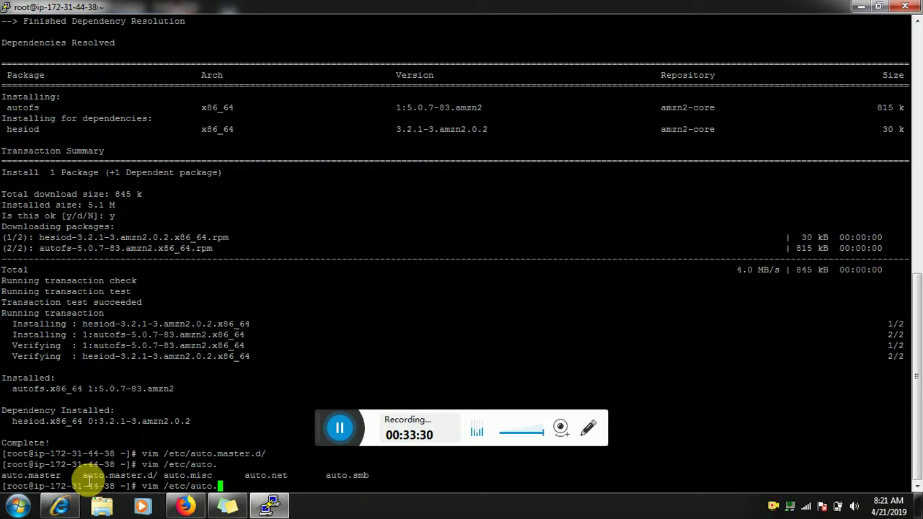
Copy the auto.master.d/ name from the listing and correct the pending command to vim /etc/auto.master.d/
{"action": "left_click_drag", "start_coordinate": [84, 480], "coordinate": [160, 479]}
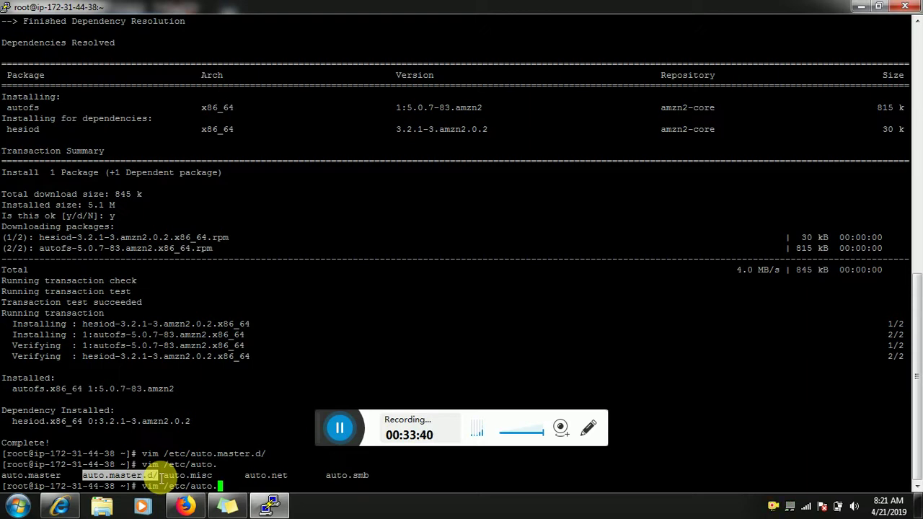
{"action": "right_click", "coordinate": [162, 479]}
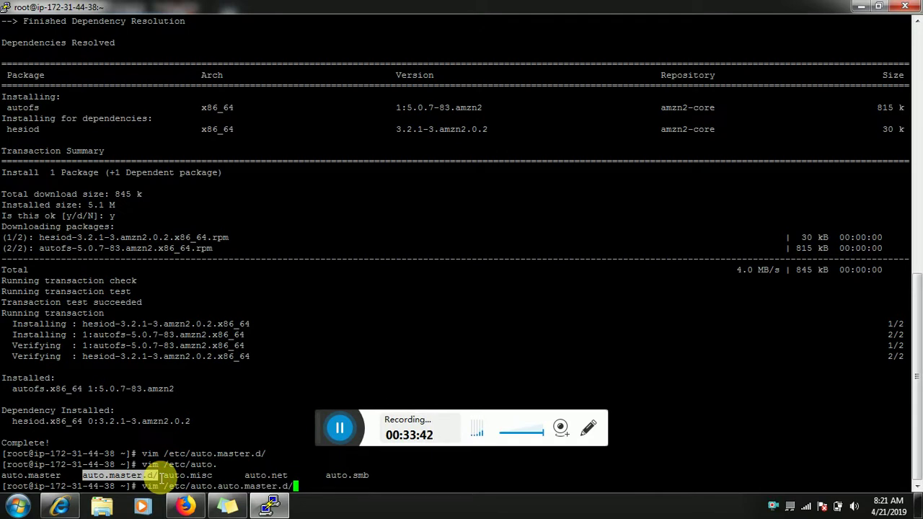
{"action": "left_click", "coordinate": [220, 485]}
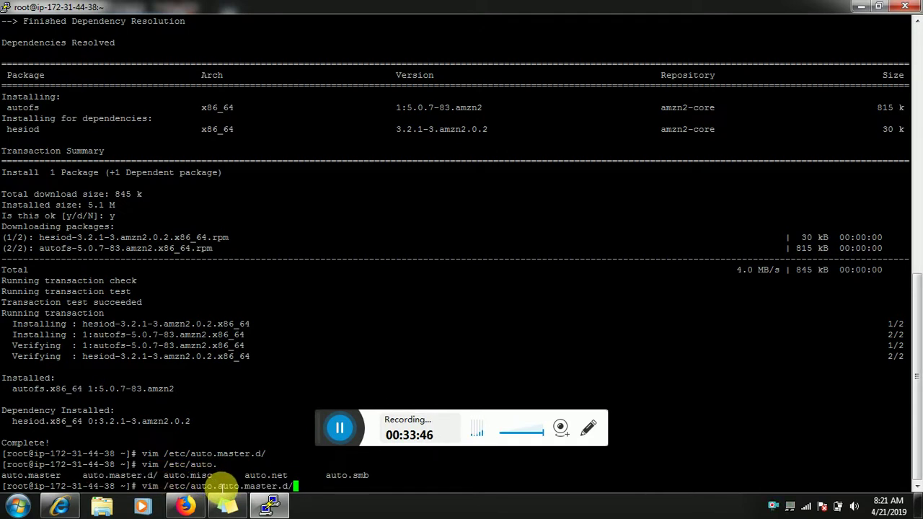
{"action": "key", "text": "Left"}
{"action": "key", "text": "Left"}
{"action": "key", "text": "Left"}
{"action": "key", "text": "Left"}
{"action": "key", "text": "Left"}
{"action": "key", "text": "Left"}
{"action": "key", "text": "Left"}
{"action": "key", "text": "Left"}
{"action": "key", "text": "Left"}
{"action": "key", "text": "Left"}
{"action": "key", "text": "Left"}
{"action": "key", "text": "Left"}
{"action": "key", "text": "Left"}
{"action": "key", "text": "Left"}
{"action": "key", "text": "Left"}
{"action": "key", "text": "BackSpace"}
{"action": "key", "text": "BackSpace"}
{"action": "key", "text": "BackSpace"}
{"action": "key", "text": "BackSpace"}
{"action": "key", "text": "BackSpace"}
{"action": "key", "text": "BackSpace"}
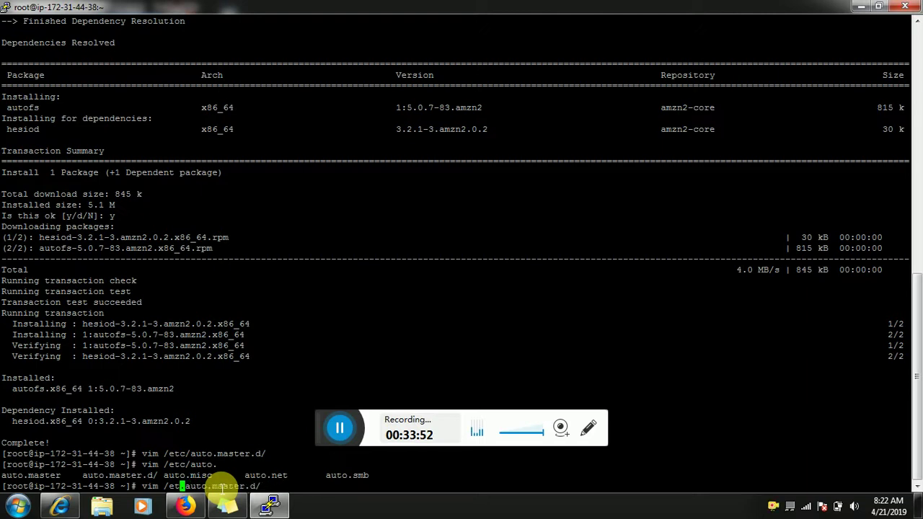
{"action": "key", "text": "BackSpace"}
{"action": "key", "text": "BackSpace"}
{"action": "key", "text": "BackSpace"}
{"action": "key", "text": "BackSpace"}
{"action": "key", "text": "BackSpace"}
{"action": "key", "text": "BackSpace"}
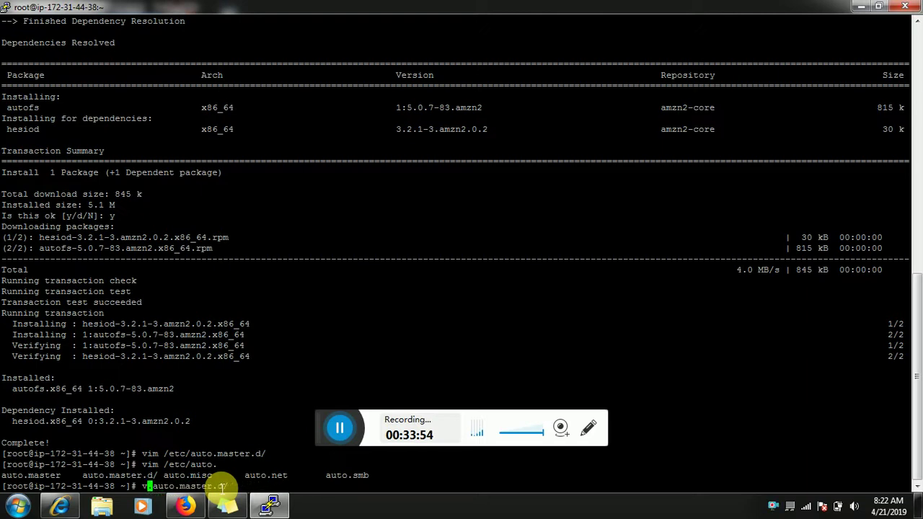
{"action": "type", "text": "iv"}
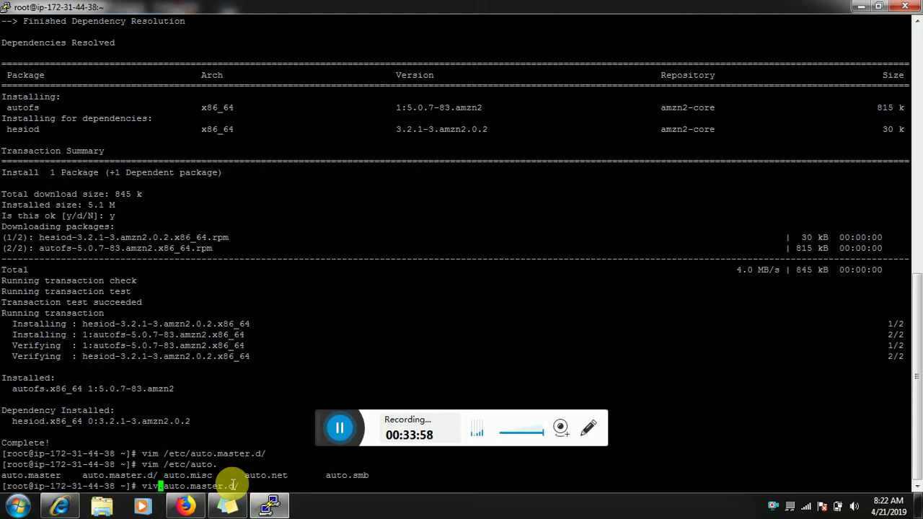
{"action": "key", "text": "BackSpace"}
{"action": "type", "text": "m"}
{"action": "key", "text": "Delete"}
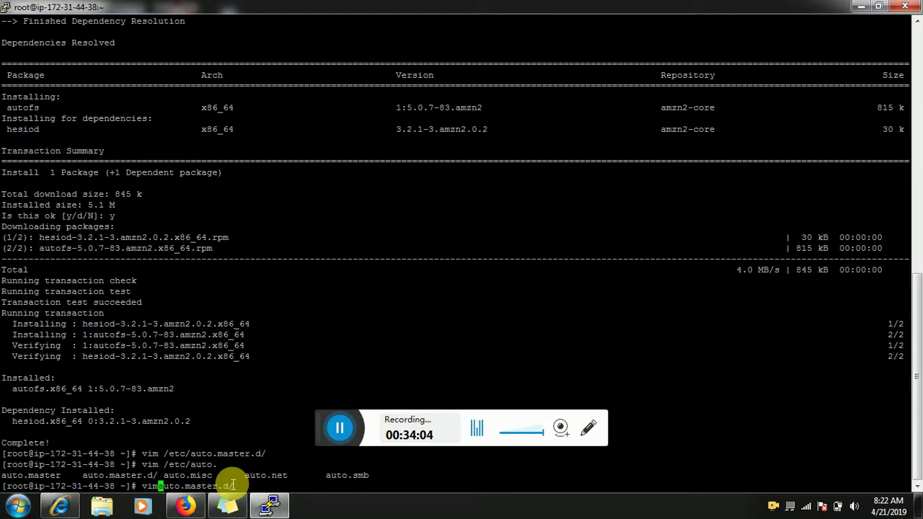
{"action": "type", "text": "/etc"}
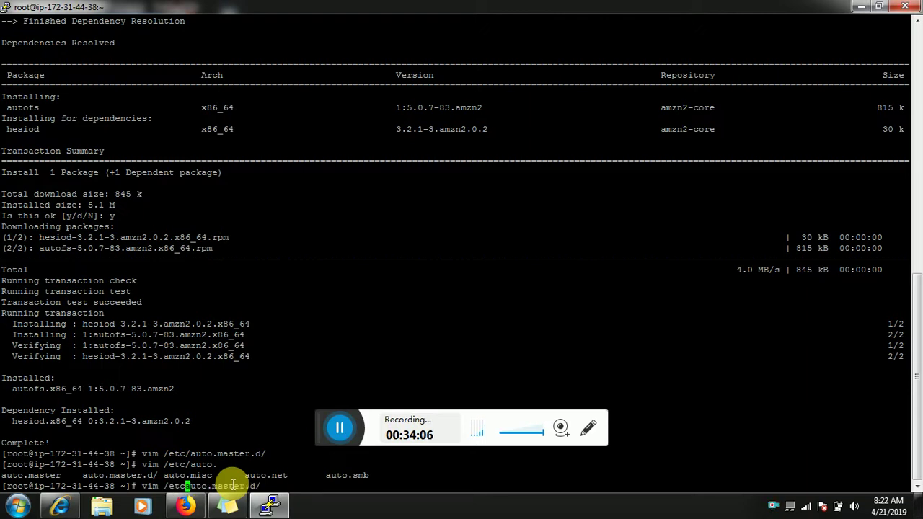
{"action": "type", "text": "/"}
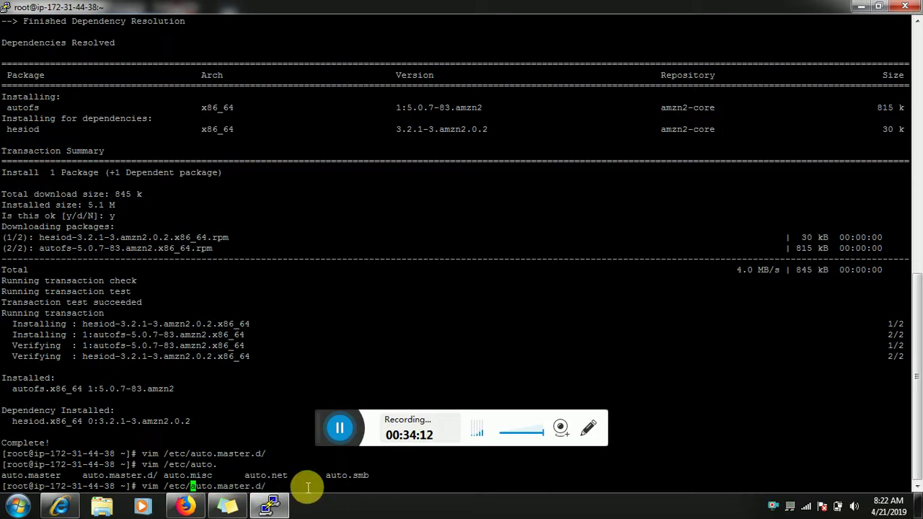
Append direct.autofs to the path and open /etc/auto.master.d/direct.autofs as a new file in Vim
{"action": "key", "text": "Right"}
{"action": "key", "text": "Right"}
{"action": "key", "text": "Right"}
{"action": "key", "text": "Right"}
{"action": "key", "text": "Right"}
{"action": "key", "text": "Right"}
{"action": "key", "text": "Right"}
{"action": "key", "text": "Right"}
{"action": "key", "text": "Right"}
{"action": "key", "text": "Right"}
{"action": "key", "text": "Right"}
{"action": "key", "text": "Right"}
{"action": "key", "text": "Right"}
{"action": "key", "text": "Right"}
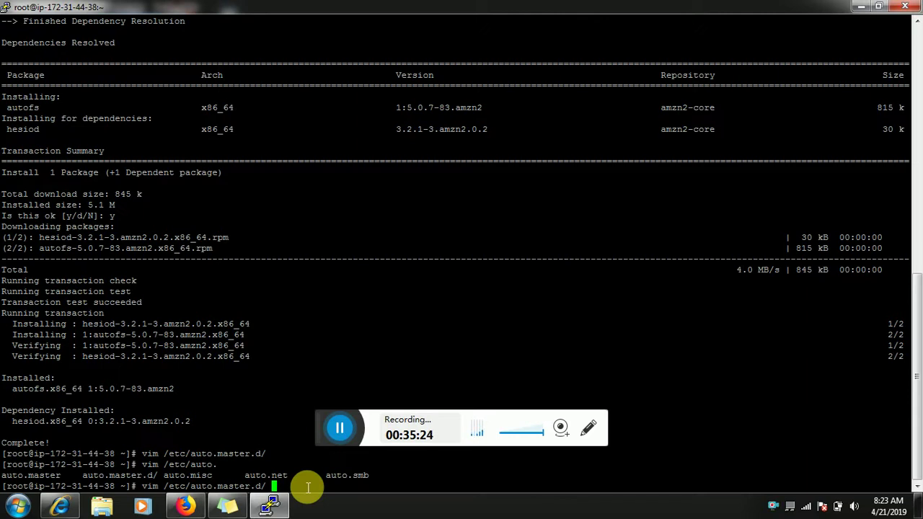
{"action": "key", "text": "BackSpace"}
{"action": "type", "text": "direct.auto"}
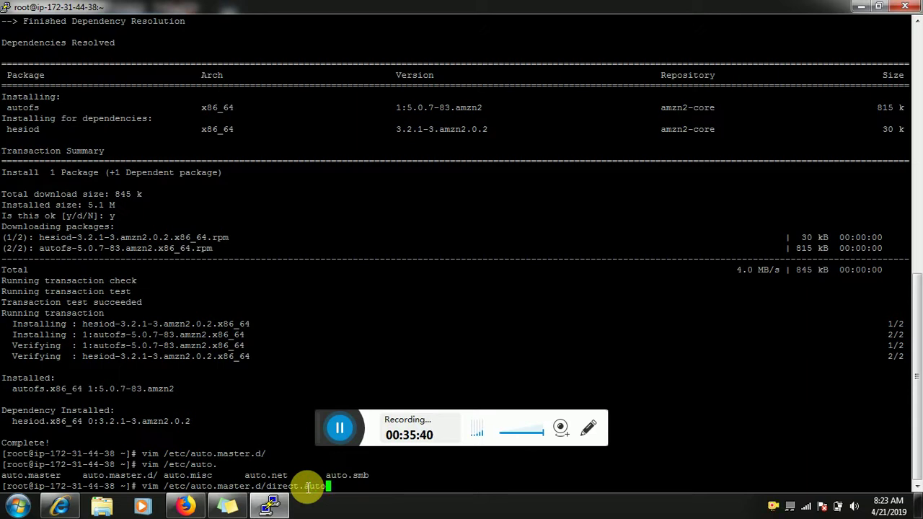
{"action": "type", "text": "s"}
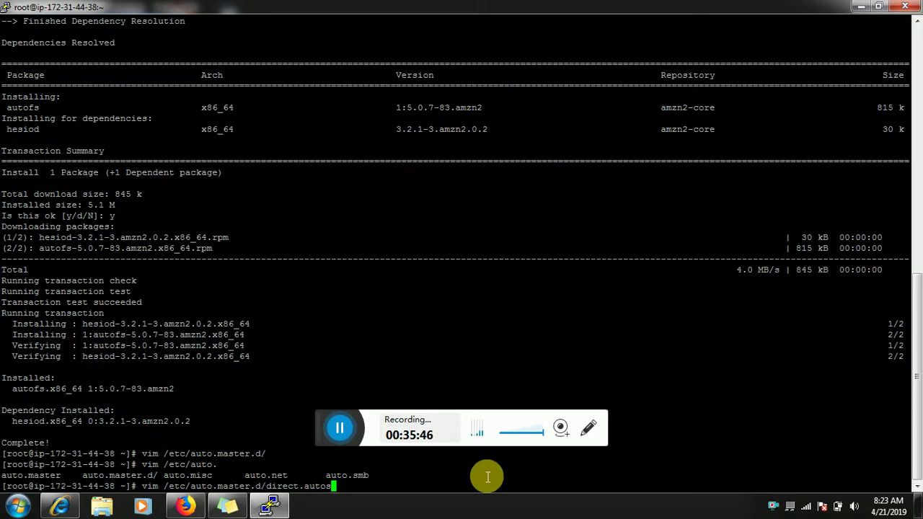
{"action": "key", "text": "BackSpace"}
{"action": "type", "text": "fss"}
{"action": "key", "text": "BackSpace"}
{"action": "key", "text": "Return"}
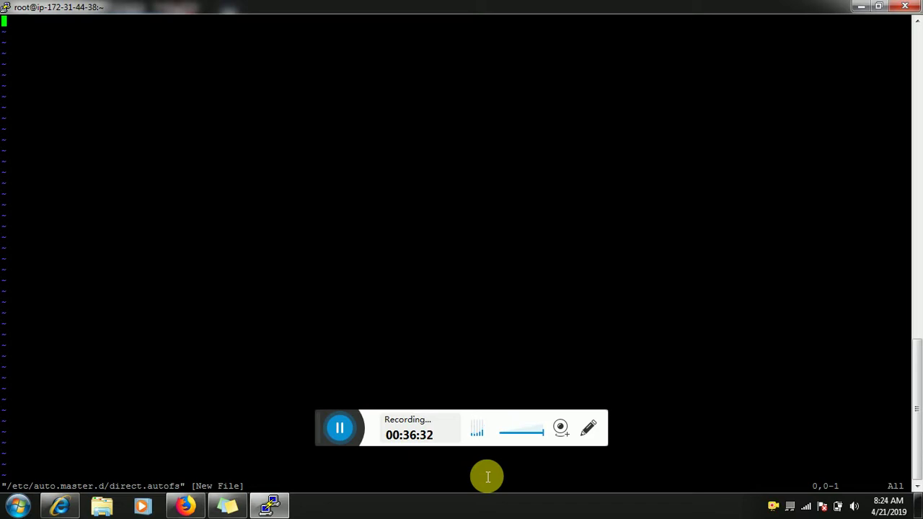
{"action": "key", "text": "slash"}
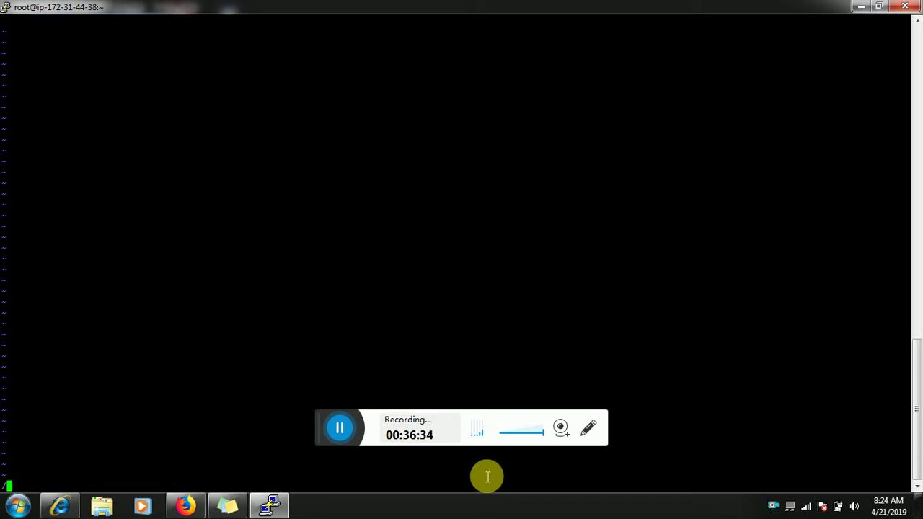
{"action": "type", "text": "i"}
{"action": "key", "text": "BackSpace"}
{"action": "key", "text": "BackSpace"}
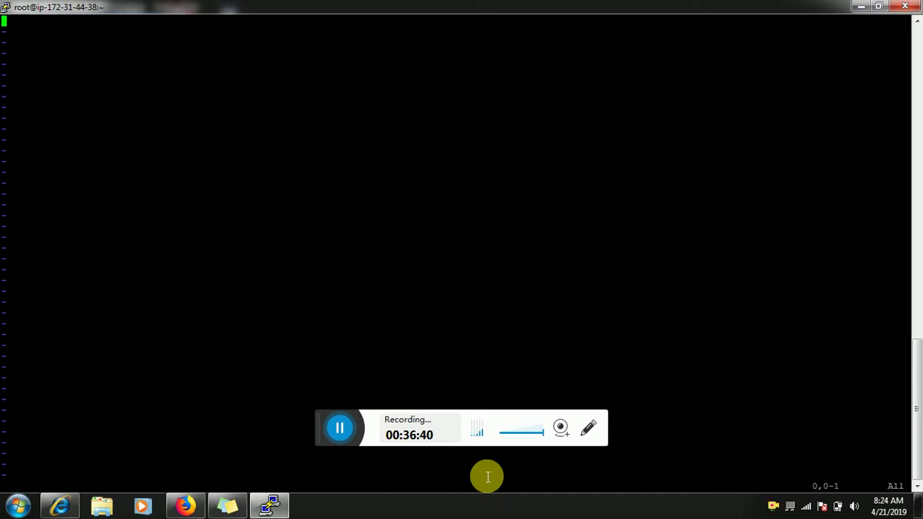
Insert the direct map line "/- /etc/auto.direct" into the empty direct.autofs file
{"action": "type", "text": "i/"}
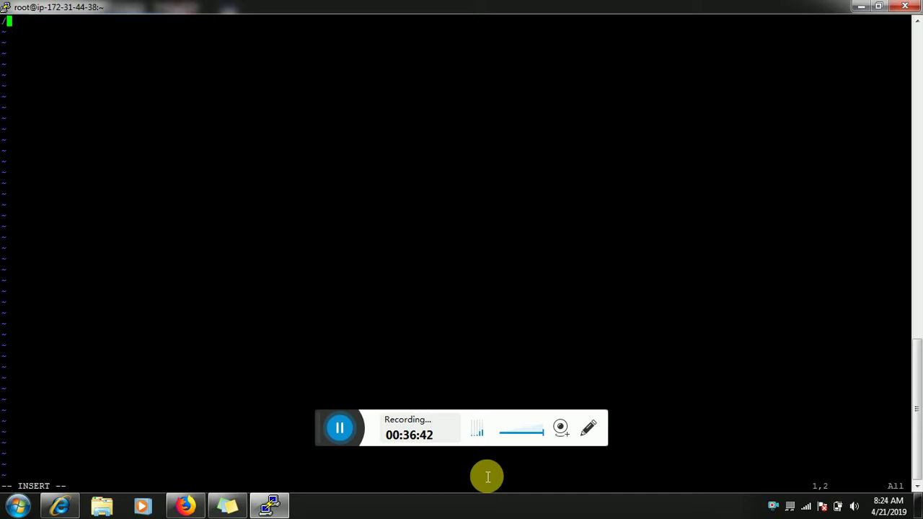
{"action": "type", "text": "- /"}
{"action": "type", "text": "etc/"}
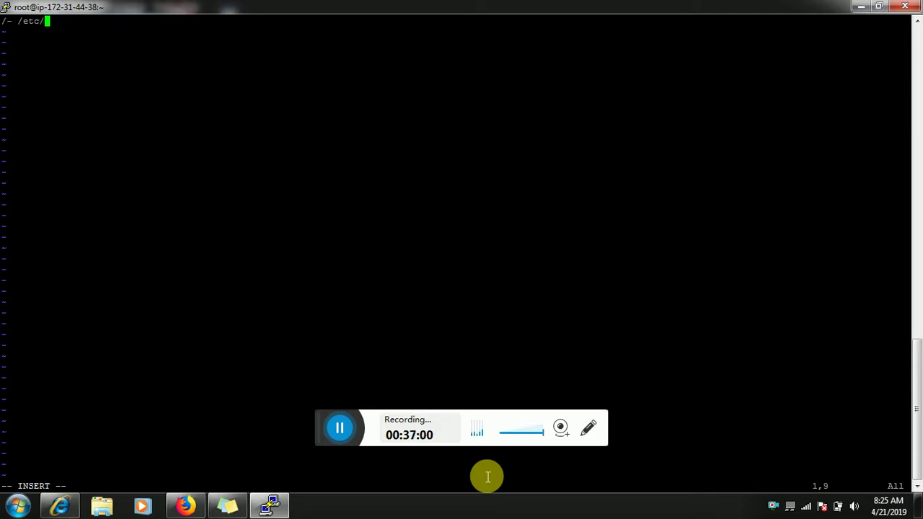
{"action": "type", "text": "auto.dric"}
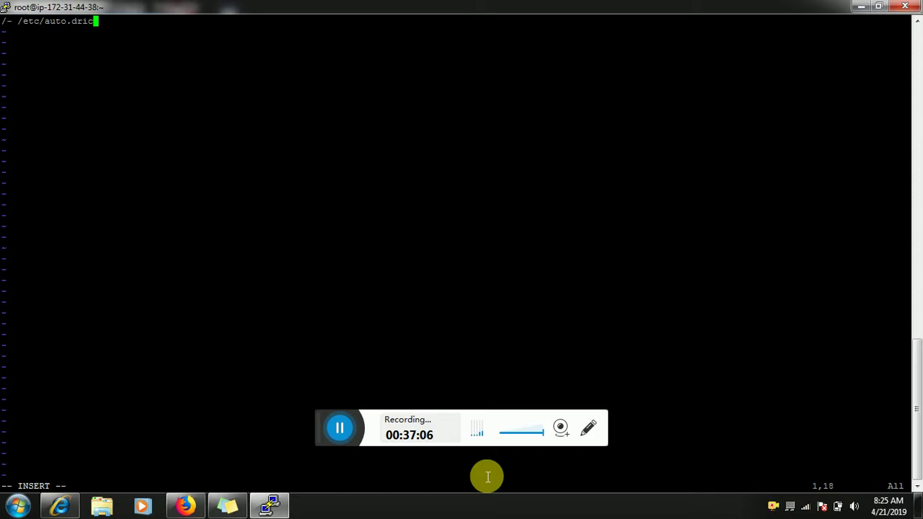
{"action": "type", "text": "t"}
{"action": "key", "text": "BackSpace"}
{"action": "key", "text": "BackSpace"}
{"action": "key", "text": "BackSpace"}
{"action": "key", "text": "BackSpace"}
{"action": "type", "text": "irect"}
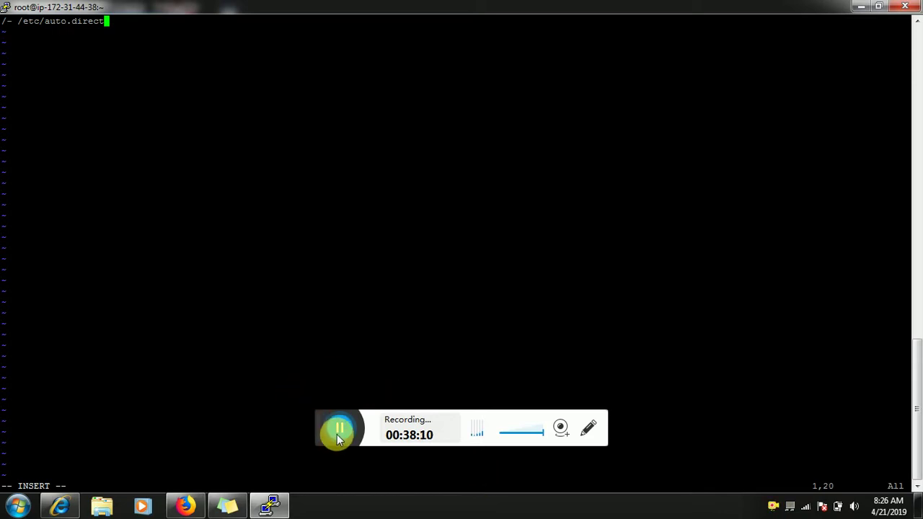
{"action": "left_click", "coordinate": [337, 435]}
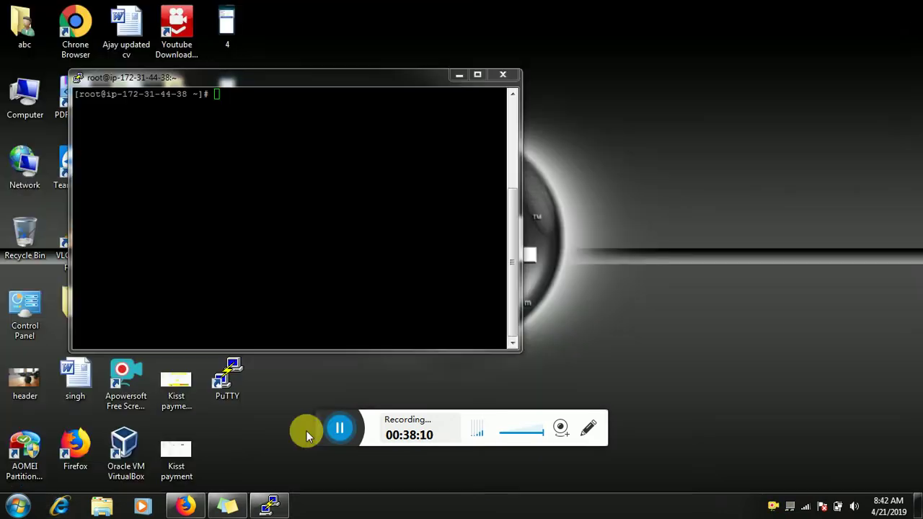
Maximize the terminal window and try to install a package named cis with yum
{"action": "left_click", "coordinate": [476, 75]}
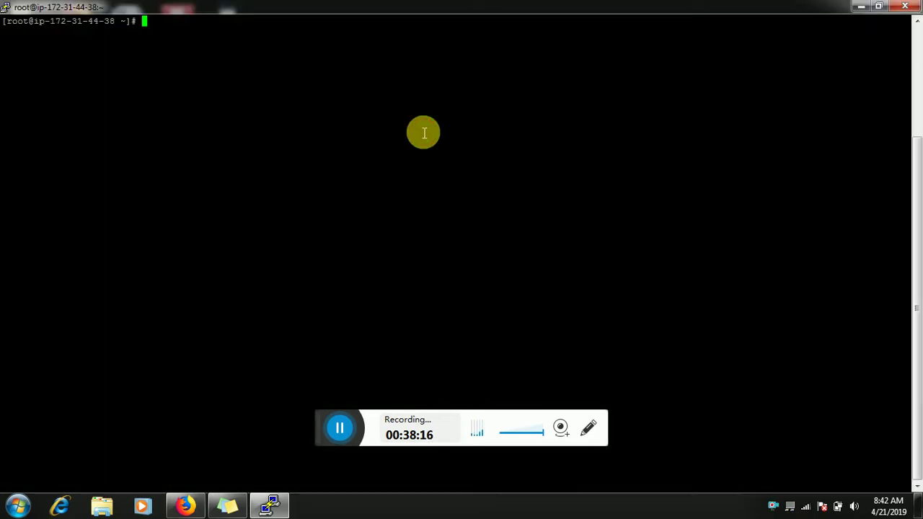
{"action": "type", "text": "yum ins"}
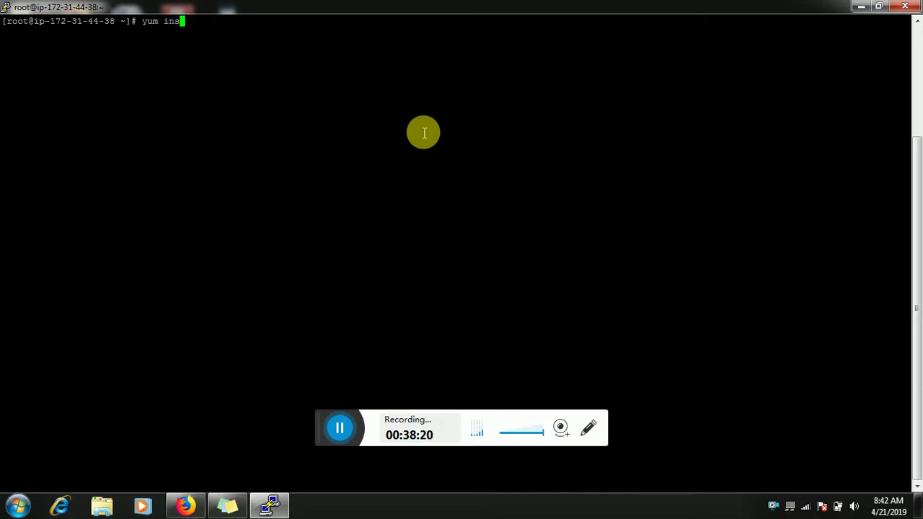
{"action": "type", "text": "tall cis"}
{"action": "key", "text": "Return"}
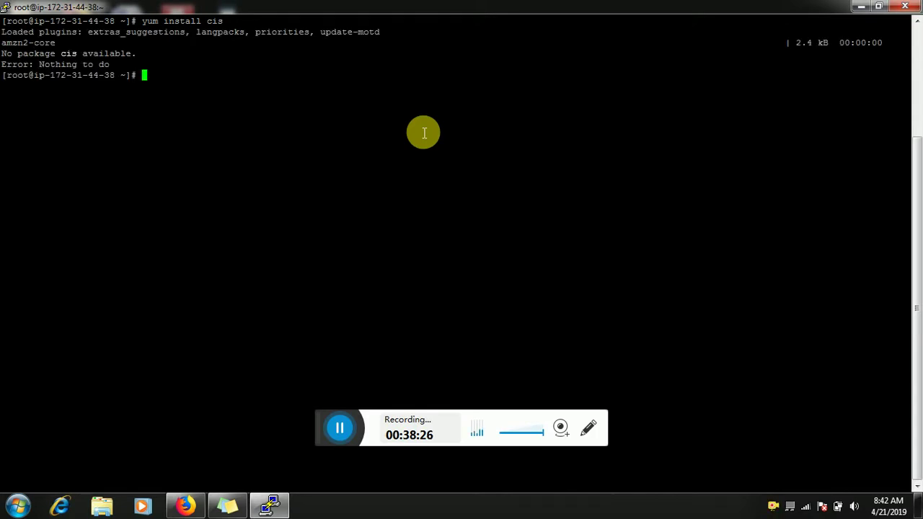
Try to install the package cisf-utils with yum
{"action": "key", "text": "Up"}
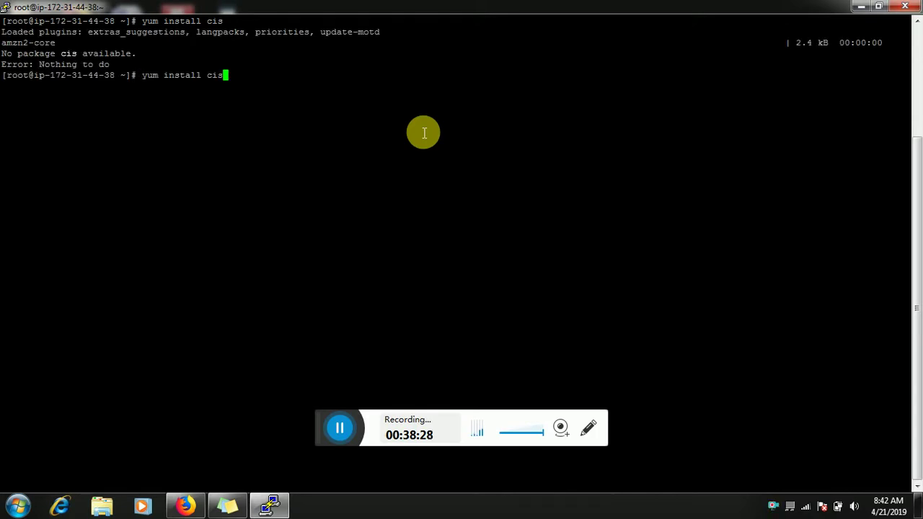
{"action": "type", "text": "f-u"}
{"action": "type", "text": "tils"}
{"action": "key", "text": "Return"}
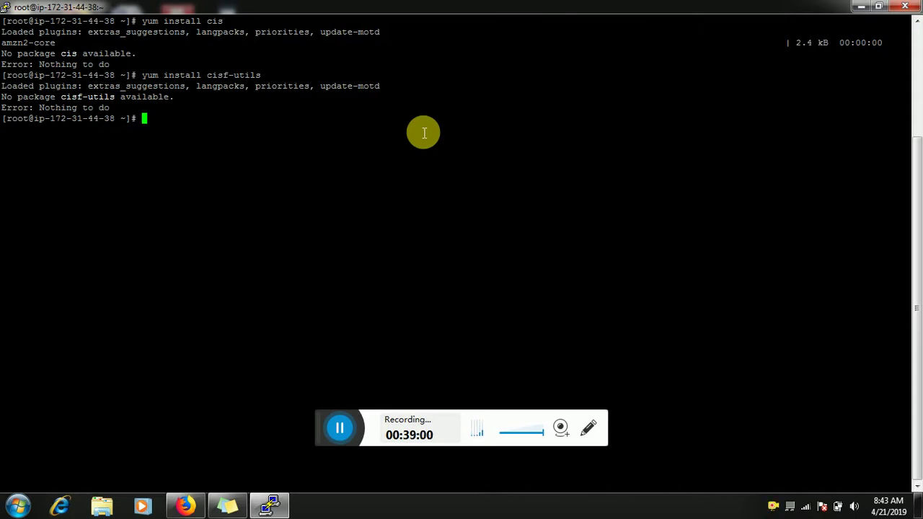
Retry the yum installation with the wildcard package name cisf-utils*
{"action": "key", "text": "Up"}
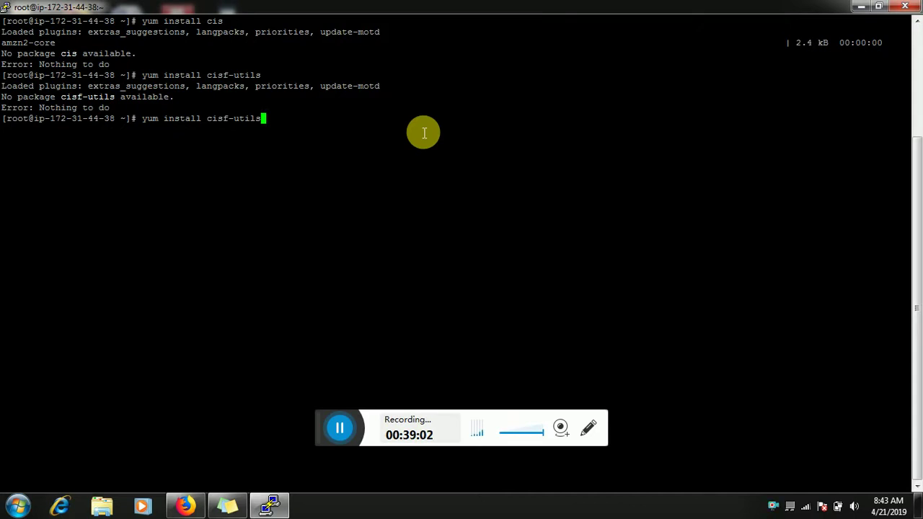
{"action": "key", "text": "Left"}
{"action": "key", "text": "Left"}
{"action": "key", "text": "Left"}
{"action": "key", "text": "Left"}
{"action": "key", "text": "Left"}
{"action": "key", "text": "Left"}
{"action": "key", "text": "Left"}
{"action": "key", "text": "Left"}
{"action": "key", "text": "Left"}
{"action": "key", "text": "Left"}
{"action": "key", "text": "Right"}
{"action": "key", "text": "Right"}
{"action": "key", "text": "Right"}
{"action": "key", "text": "Right"}
{"action": "key", "text": "Right"}
{"action": "key", "text": "Right"}
{"action": "key", "text": "Right"}
{"action": "key", "text": "Right"}
{"action": "key", "text": "Right"}
{"action": "key", "text": "Right"}
{"action": "type", "text": "*"}
{"action": "key", "text": "Return"}
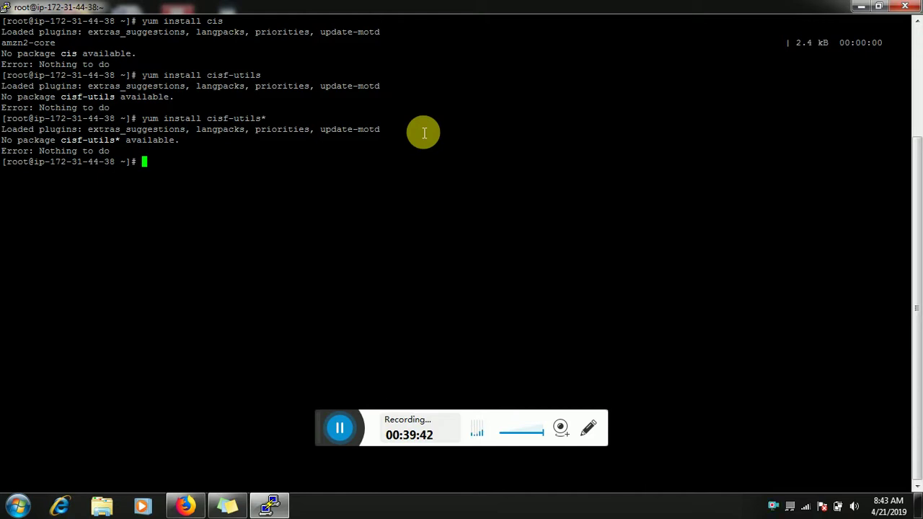
Try to run smbclient with the -L option
{"action": "type", "text": "e"}
{"action": "type", "text": "m"}
{"action": "type", "text": "b"}
{"action": "type", "text": "cli"}
{"action": "type", "text": "nt"}
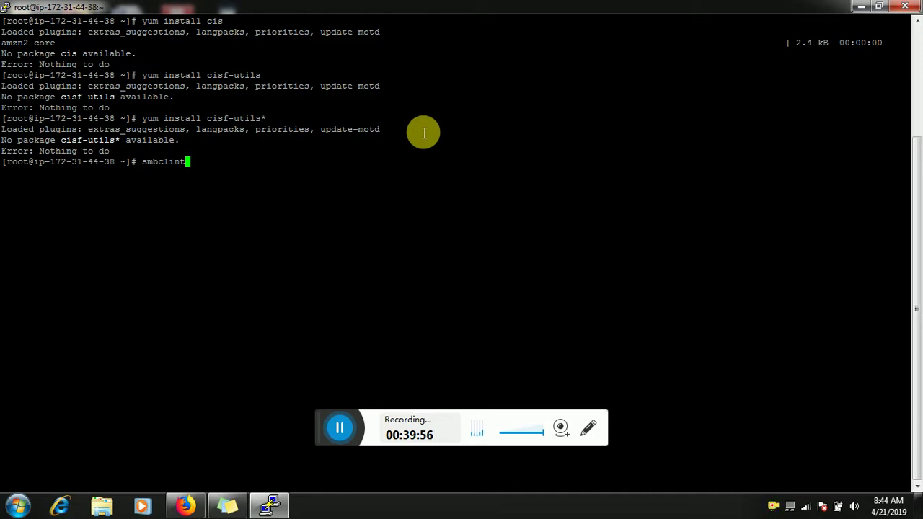
{"action": "key", "text": "BackSpace"}
{"action": "key", "text": "BackSpace"}
{"action": "key", "text": "BackSpace"}
{"action": "type", "text": "ient"}
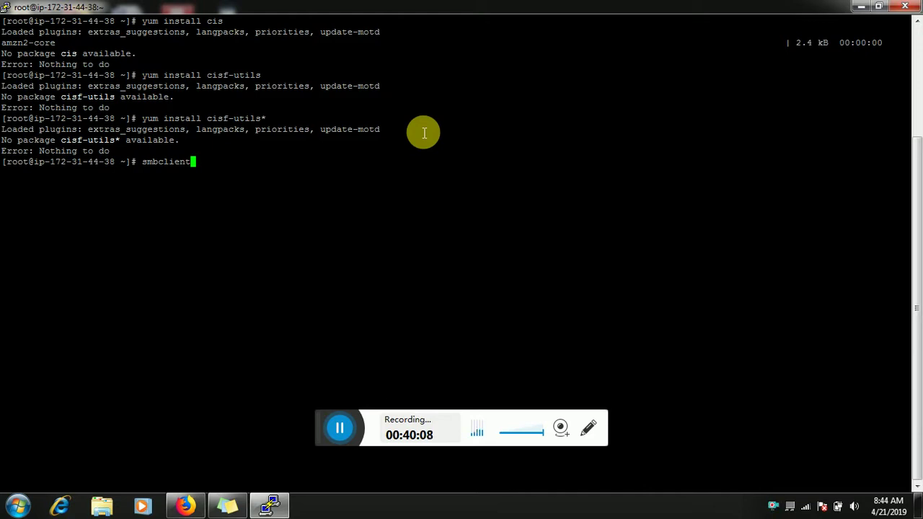
{"action": "type", "text": "-l"}
{"action": "key", "text": "BackSpace"}
{"action": "key", "text": "BackSpace"}
{"action": "type", "text": "-L"}
{"action": "key", "text": "Return"}
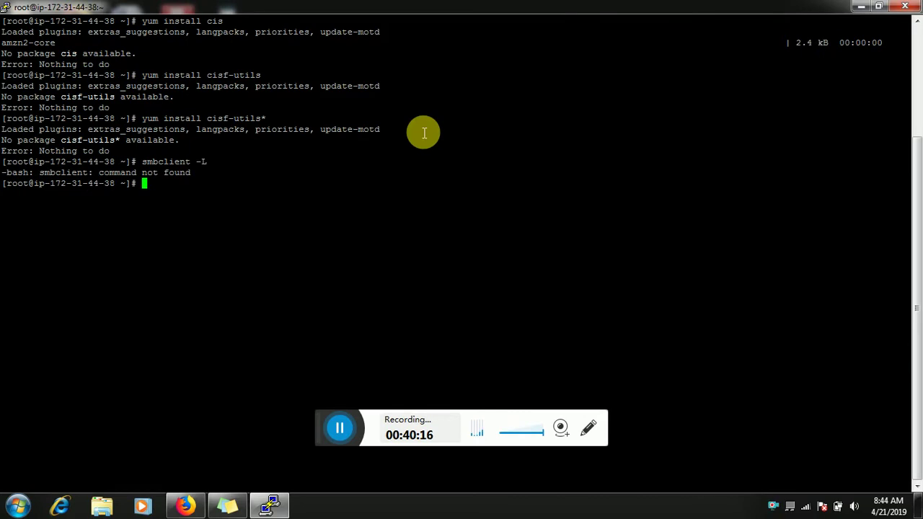
{"action": "key", "text": "Up"}
{"action": "type", "text": "//"}
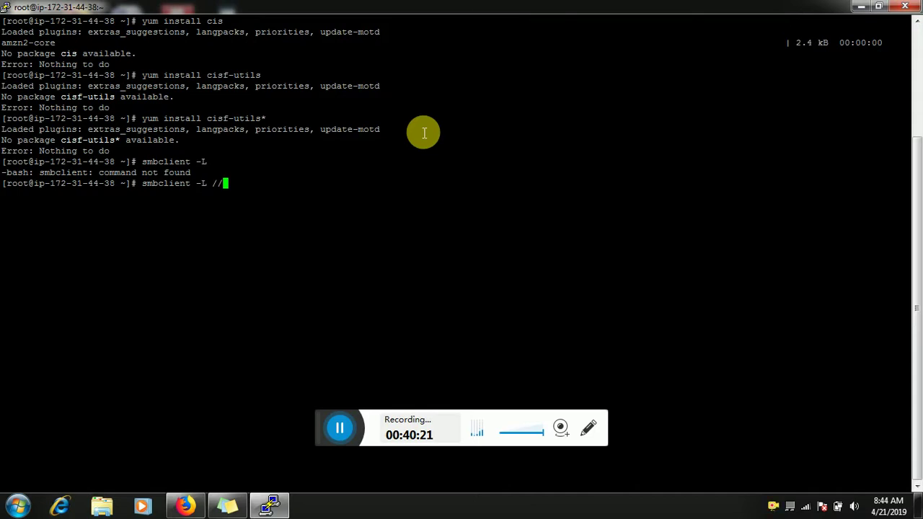
{"action": "key", "text": "BackSpace"}
{"action": "key", "text": "BackSpace"}
{"action": "key", "text": "BackSpace"}
{"action": "key", "text": "BackSpace"}
{"action": "key", "text": "BackSpace"}
{"action": "key", "text": "BackSpace"}
{"action": "key", "text": "BackSpace"}
{"action": "key", "text": "BackSpace"}
{"action": "key", "text": "BackSpace"}
{"action": "key", "text": "BackSpace"}
{"action": "key", "text": "BackSpace"}
{"action": "key", "text": "BackSpace"}
{"action": "key", "text": "BackSpace"}
{"action": "type", "text": "b"}
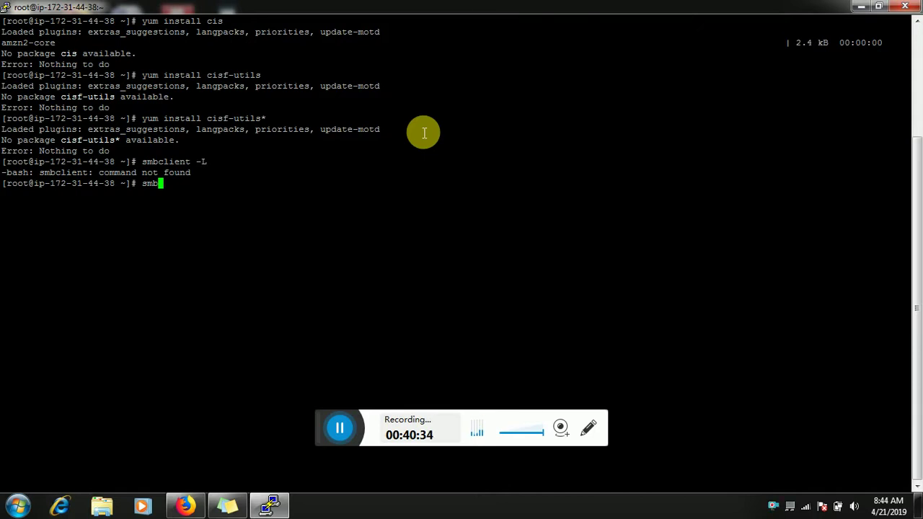
{"action": "type", "text": "c"}
{"action": "key", "text": "BackSpace"}
{"action": "key", "text": "BackSpace"}
{"action": "key", "text": "BackSpace"}
{"action": "key", "text": "BackSpace"}
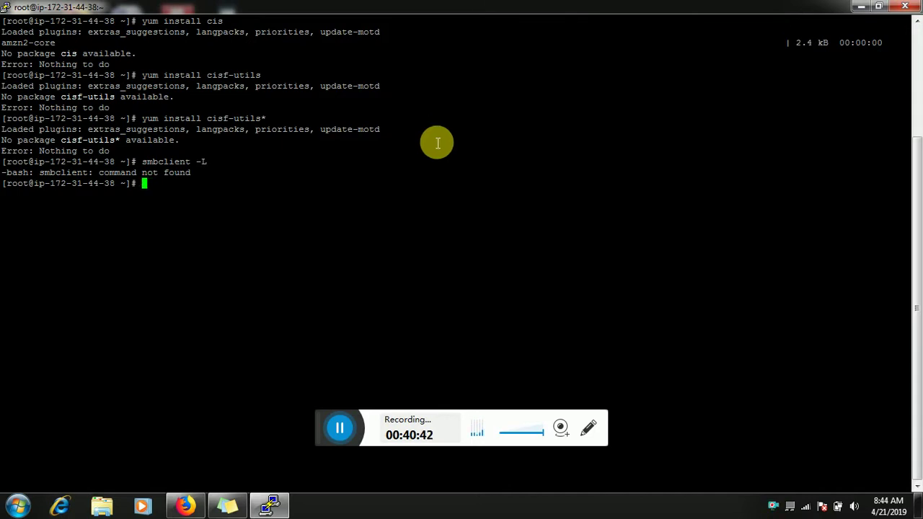
Try to list the server's SMB shares by running smbclient -L //serverip
{"action": "left_click", "coordinate": [340, 429]}
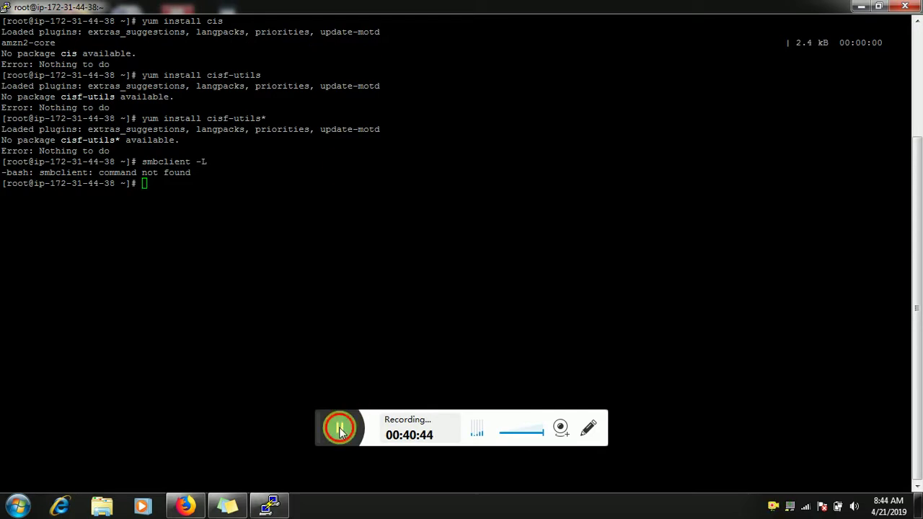
{"action": "type", "text": "smbclient -L //serverip"}
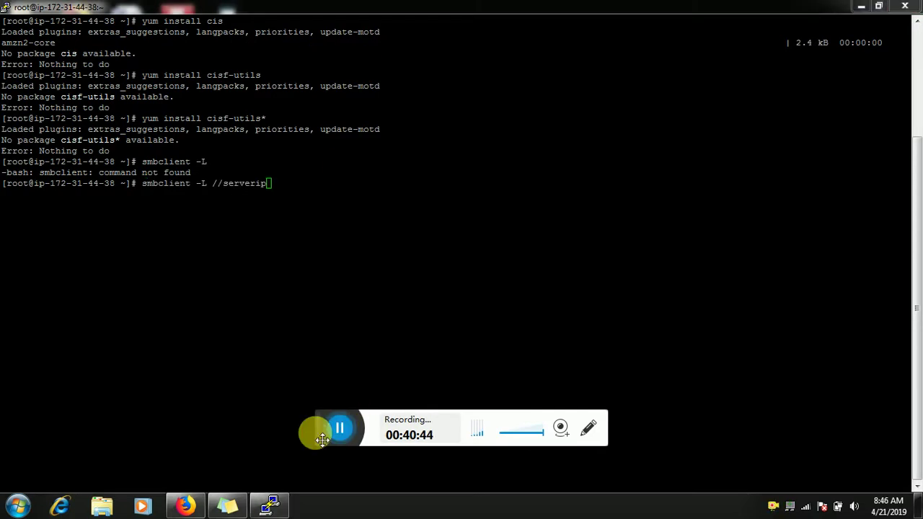
{"action": "left_click", "coordinate": [339, 183]}
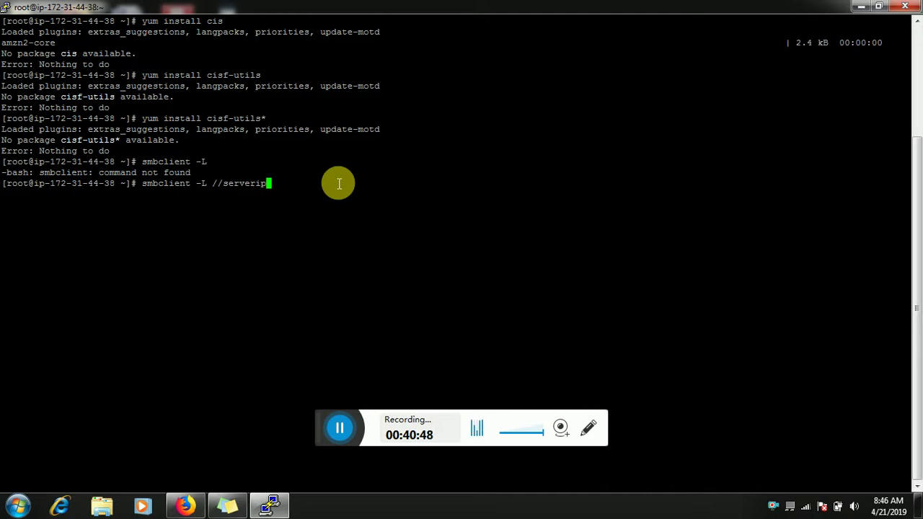
{"action": "key", "text": "Return"}
{"action": "key", "text": "Return"}
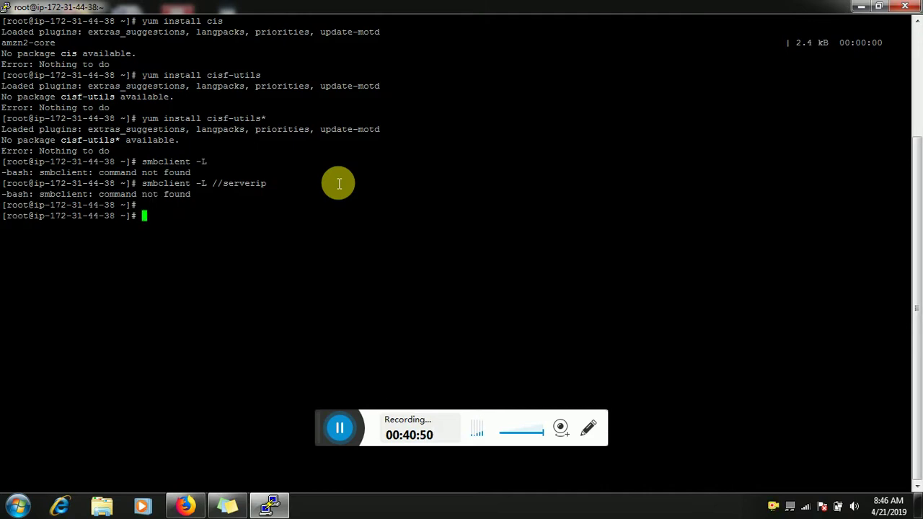
{"action": "key", "text": "Up"}
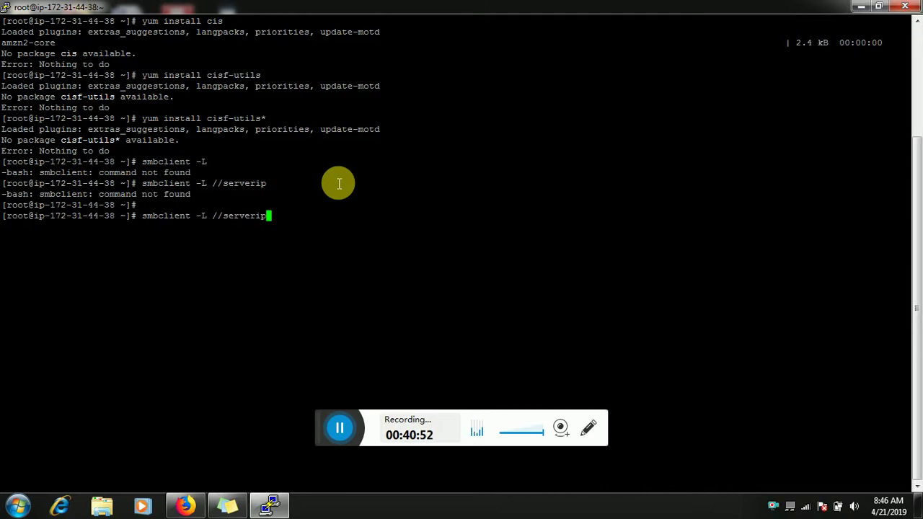
{"action": "key", "text": "Return"}
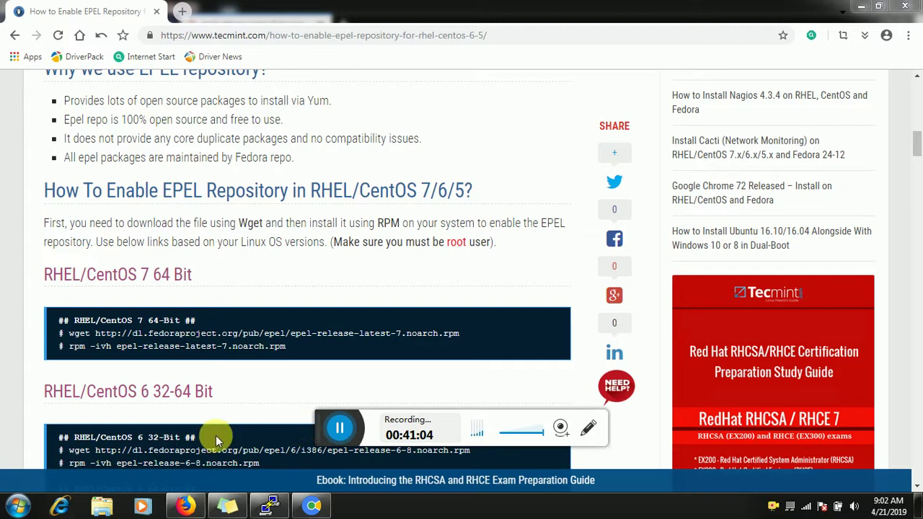
Switch to the PuTTY terminal, return to the home directory and list the available commands starting with smbc
{"action": "left_click", "coordinate": [264, 507]}
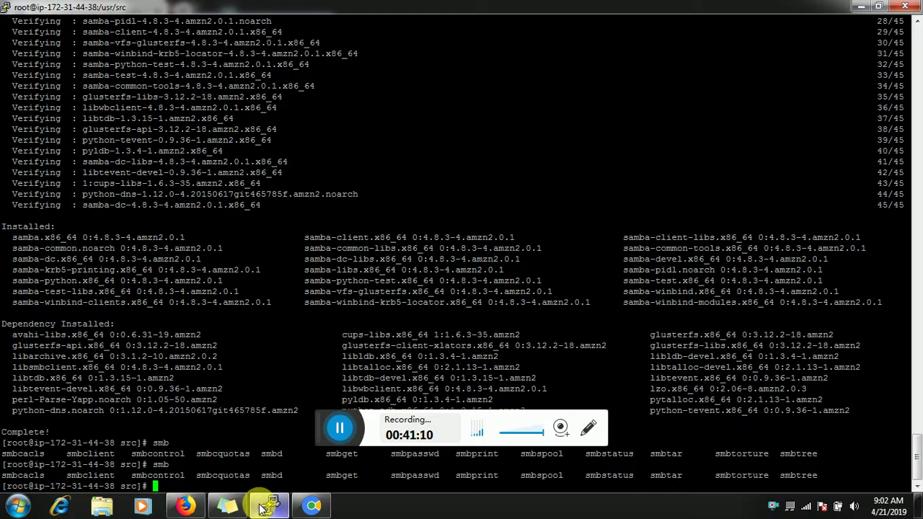
{"action": "type", "text": "cd"}
{"action": "key", "text": "Return"}
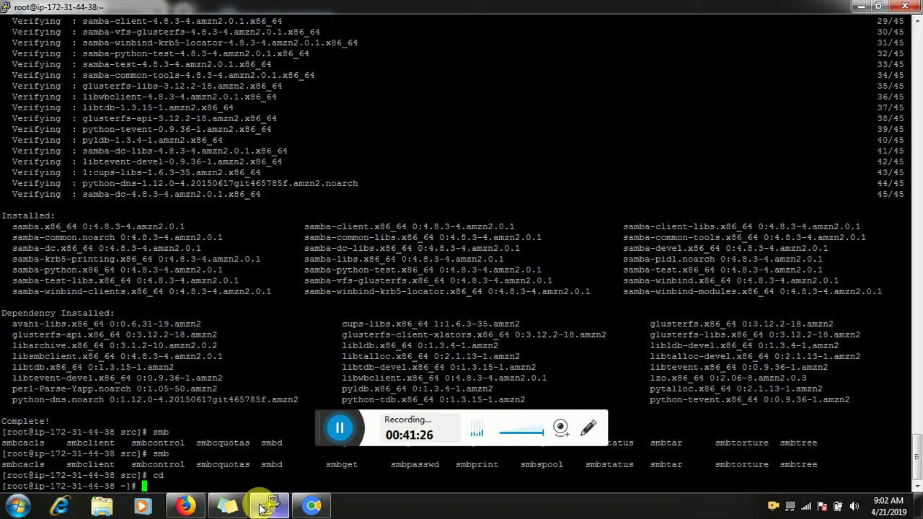
{"action": "type", "text": "smbc"}
{"action": "key", "text": "Tab"}
{"action": "key", "text": "Tab"}
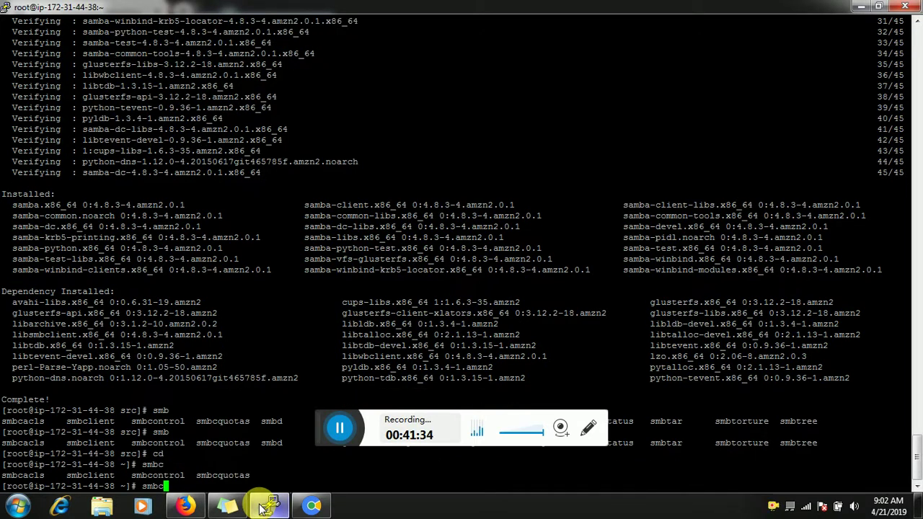
{"action": "left_click", "coordinate": [265, 507]}
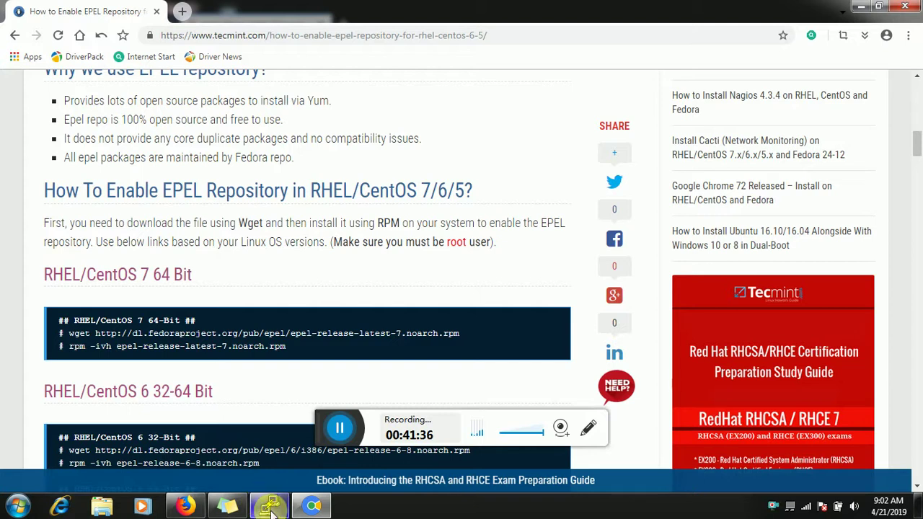
{"action": "left_click", "coordinate": [269, 508]}
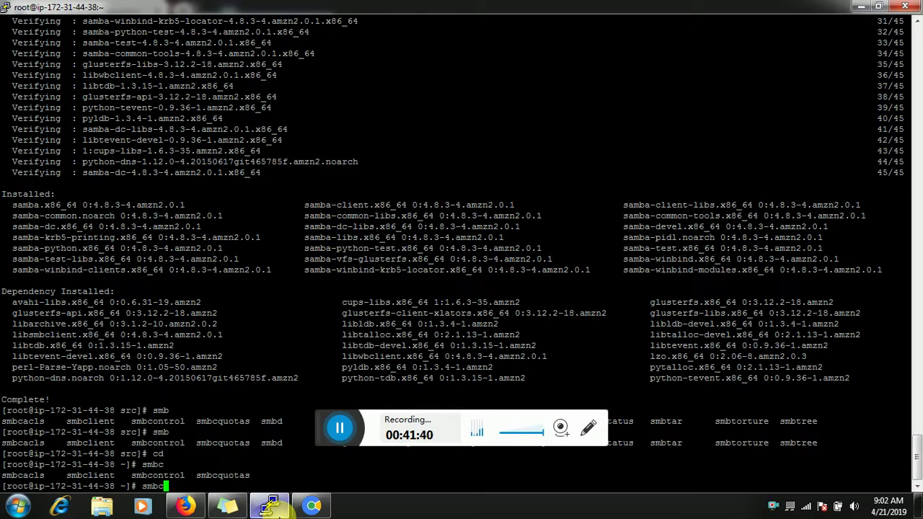
{"action": "type", "text": "lie"}
{"action": "type", "text": "nt"}
{"action": "type", "text": "-"}
{"action": "key", "text": "BackSpace"}
{"action": "type", "text": "-"}
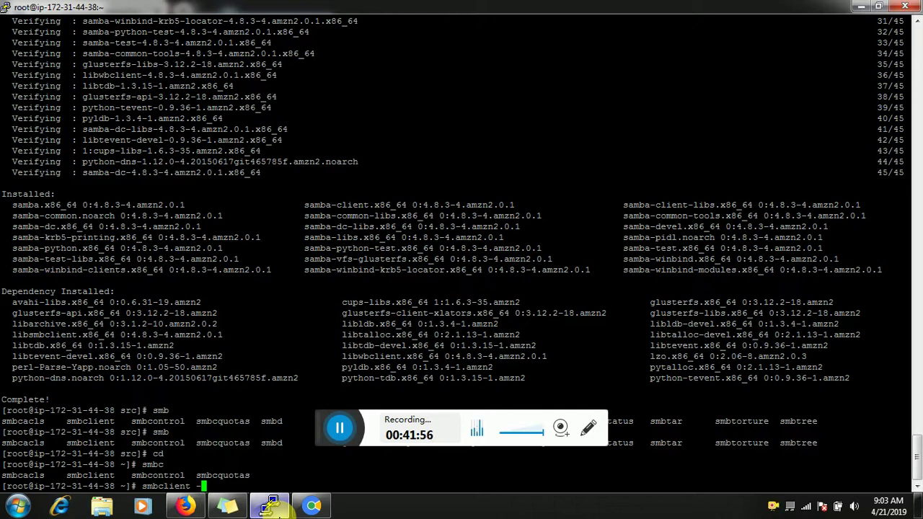
{"action": "key", "text": "BackSpace"}
{"action": "key", "text": "BackSpace"}
{"action": "key", "text": "BackSpace"}
{"action": "key", "text": "BackSpace"}
{"action": "key", "text": "BackSpace"}
{"action": "key", "text": "BackSpace"}
{"action": "key", "text": "BackSpace"}
{"action": "key", "text": "BackSpace"}
{"action": "key", "text": "BackSpace"}
{"action": "key", "text": "BackSpace"}
{"action": "key", "text": "BackSpace"}
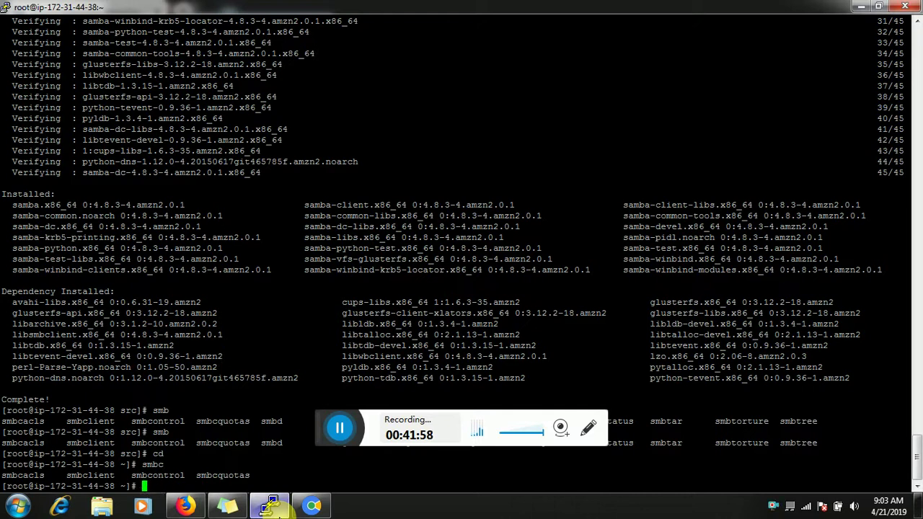
Clear the terminal screen
{"action": "type", "text": "clear"}
{"action": "key", "text": "Return"}
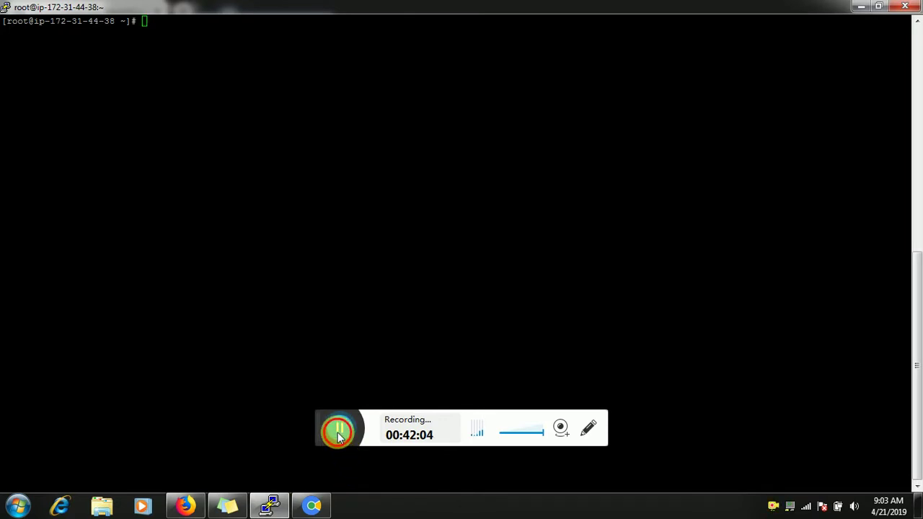
{"action": "left_click", "coordinate": [339, 428]}
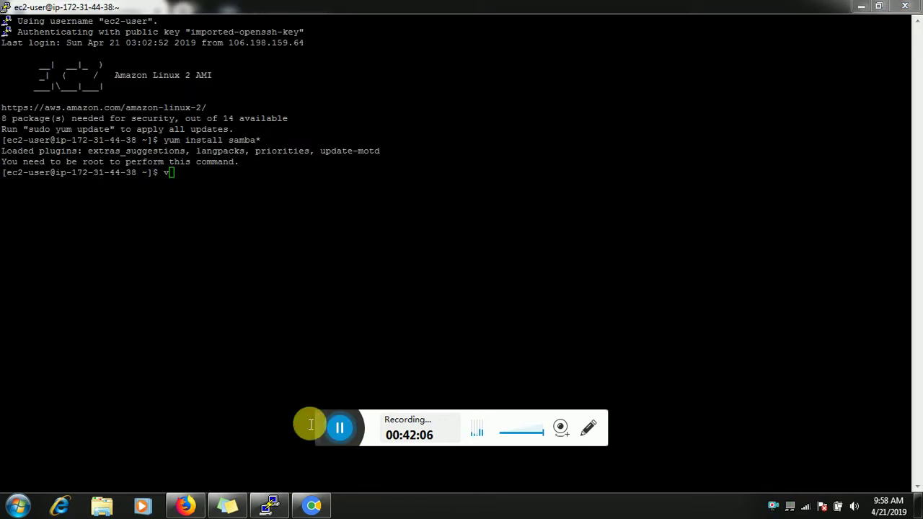
Begin a vi command for a file path under /etc/
{"action": "left_click", "coordinate": [304, 354]}
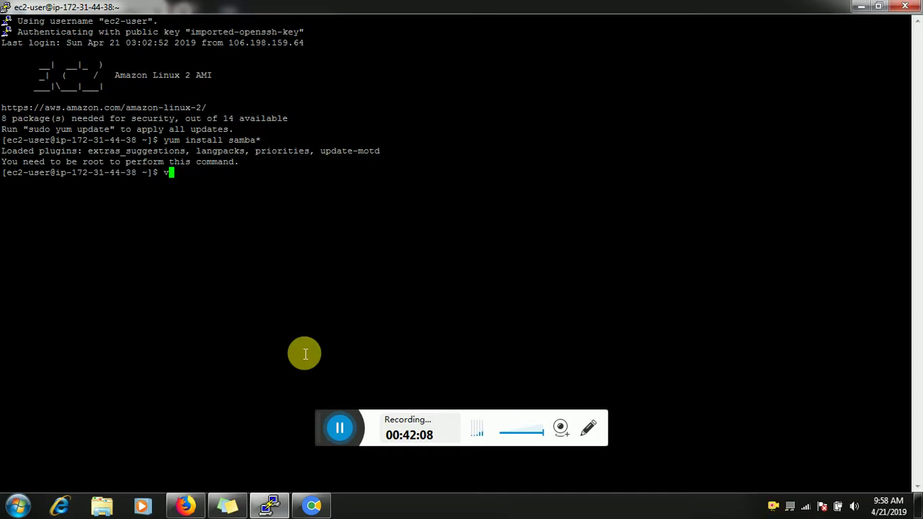
{"action": "type", "text": "vi /etc/"}
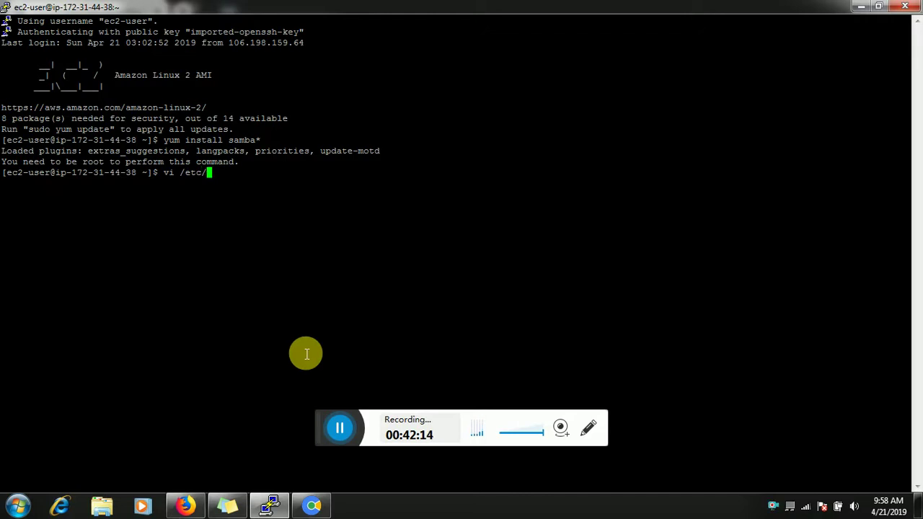
{"action": "type", "text": "e"}
{"action": "key", "text": "BackSpace"}
{"action": "type", "text": "smb."}
{"action": "type", "text": "con"}
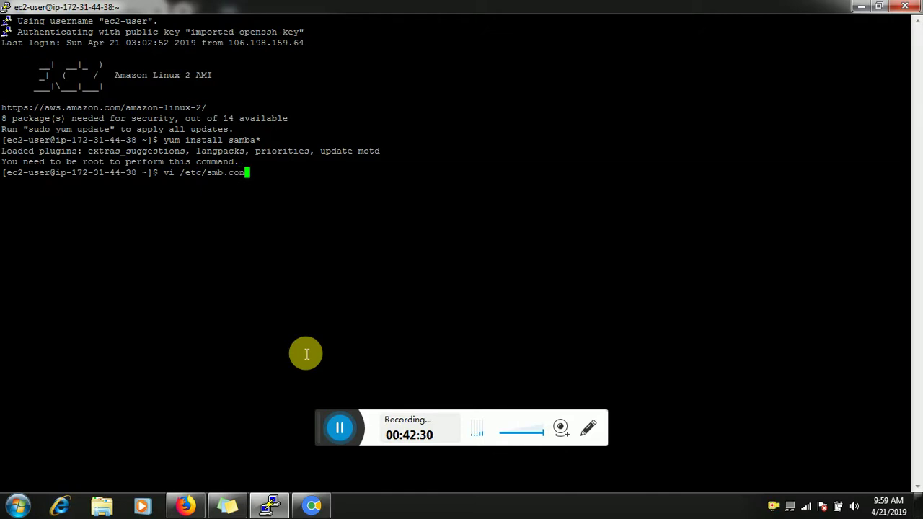
{"action": "type", "text": "f"}
{"action": "key", "text": "BackSpace"}
{"action": "key", "text": "BackSpace"}
{"action": "key", "text": "BackSpace"}
{"action": "key", "text": "BackSpace"}
{"action": "key", "text": "BackSpace"}
{"action": "key", "text": "BackSpace"}
{"action": "key", "text": "BackSpace"}
{"action": "key", "text": "BackSpace"}
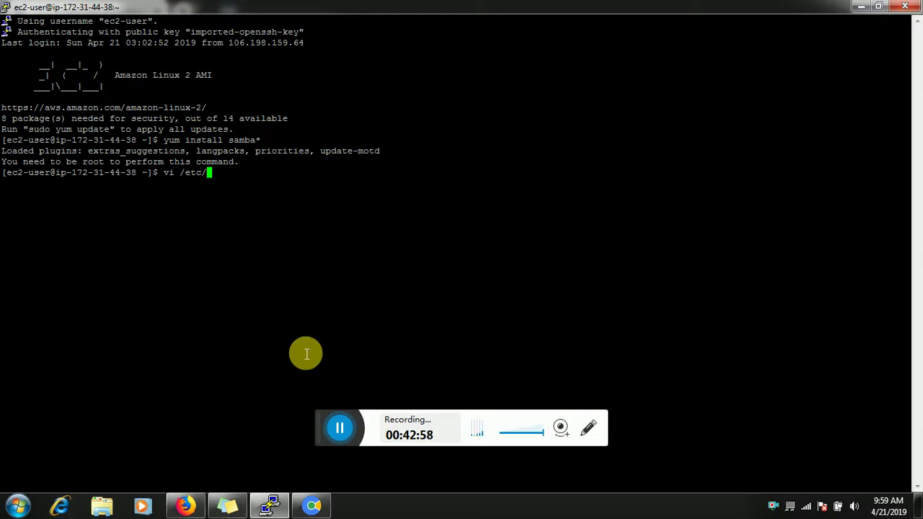
Complete the path as /etc/samba/smb.conf and open the file in vi
{"action": "type", "text": "samba/"}
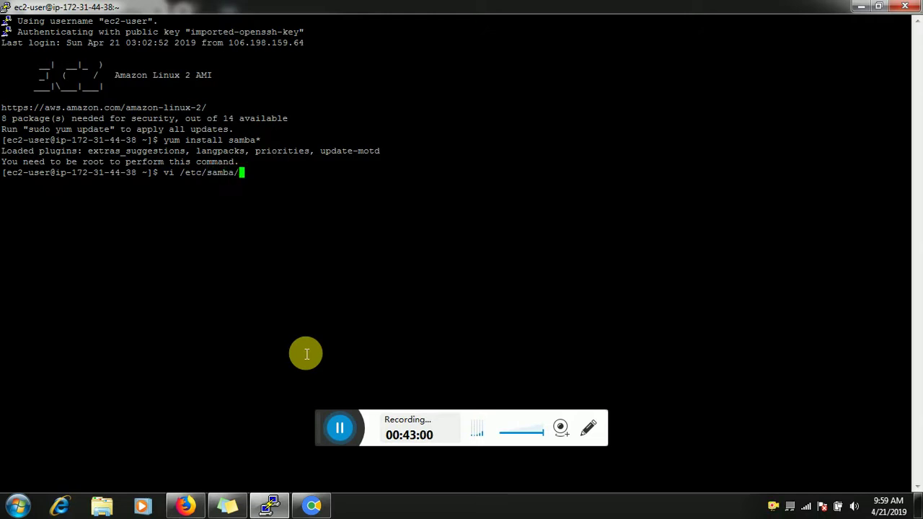
{"action": "type", "text": "smb.conf"}
{"action": "key", "text": "Tab"}
{"action": "key", "text": "Return"}
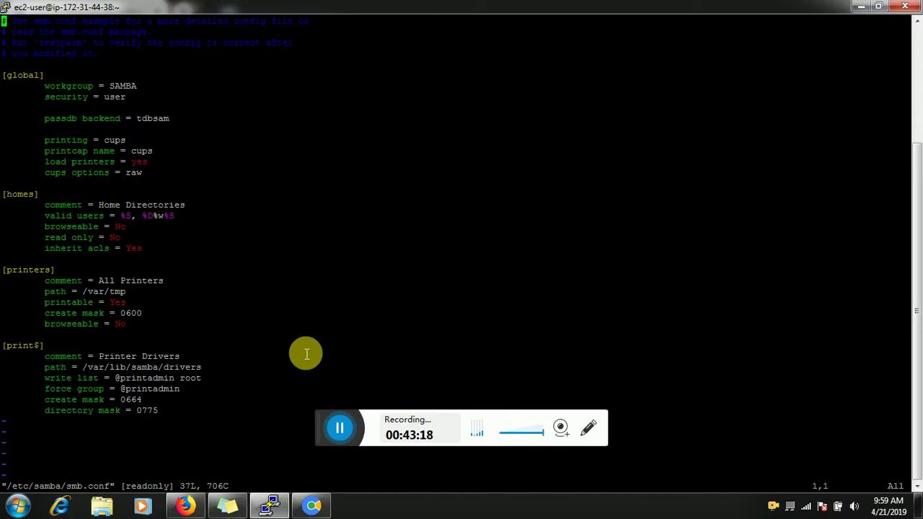
Go through the smb.conf settings from the start of the file down to the browseable line in [homes]
{"action": "key", "text": "Down"}
{"action": "key", "text": "Down"}
{"action": "key", "text": "Down"}
{"action": "key", "text": "Down"}
{"action": "key", "text": "Down"}
{"action": "key", "text": "Down"}
{"action": "key", "text": "Down"}
{"action": "key", "text": "Down"}
{"action": "key", "text": "Down"}
{"action": "key", "text": "Down"}
{"action": "key", "text": "Down"}
{"action": "key", "text": "Down"}
{"action": "key", "text": "Down"}
{"action": "key", "text": "Down"}
{"action": "key", "text": "Down"}
{"action": "key", "text": "Down"}
{"action": "key", "text": "Down"}
{"action": "key", "text": "Down"}
{"action": "key", "text": "Down"}
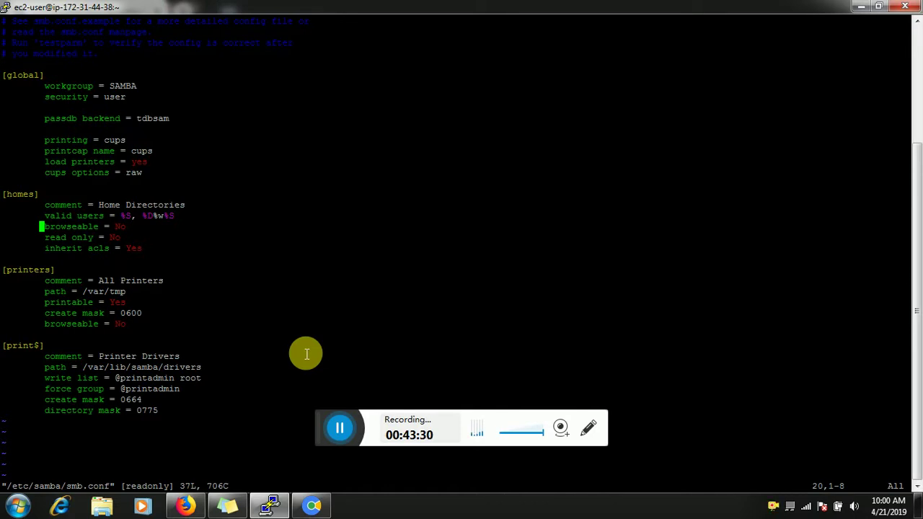
Try a copy of the valid users line below the browseable line in [homes] and undo it
{"action": "key", "text": "Up"}
{"action": "key", "text": "Up"}
{"action": "key", "text": "Down"}
{"action": "key", "text": "Down"}
{"action": "key", "text": "p"}
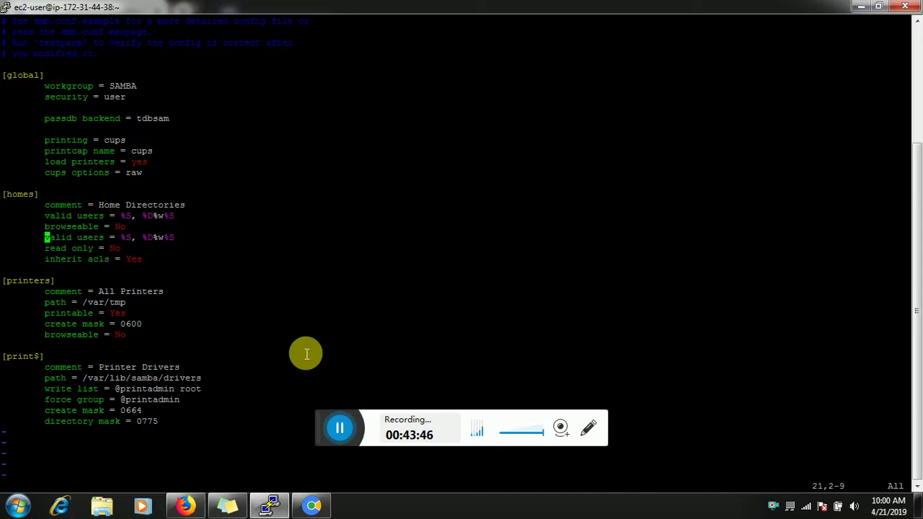
{"action": "type", "text": ":u"}
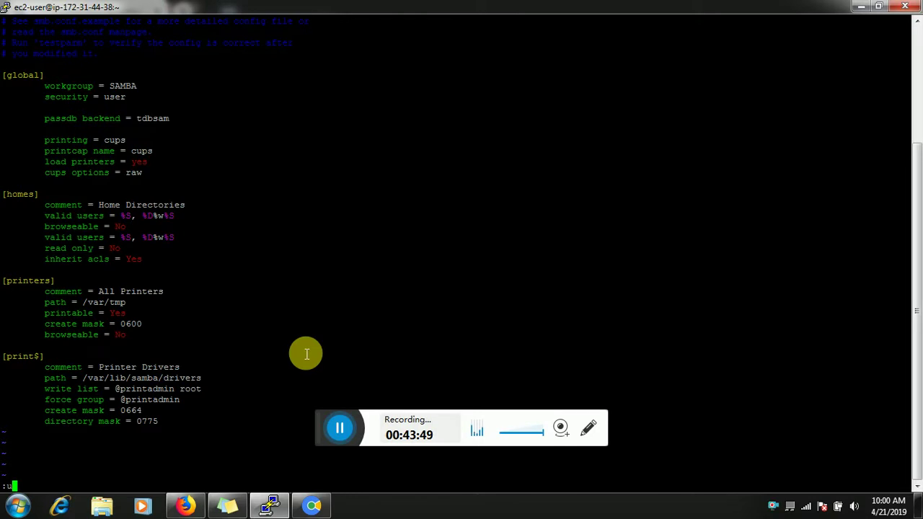
{"action": "key", "text": "Return"}
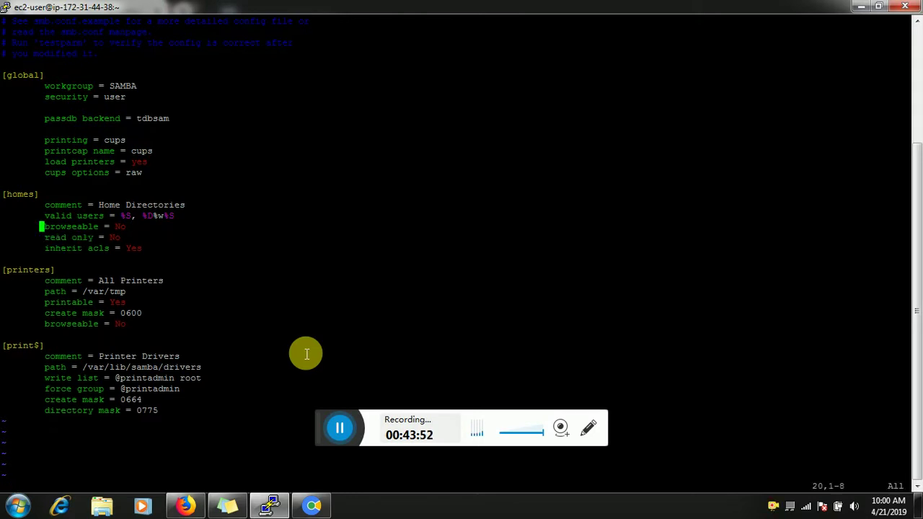
Duplicate the valid users line directly below itself in [homes] and comment out the original with #
{"action": "key", "text": "Up"}
{"action": "key", "text": "y"}
{"action": "key", "text": "y"}
{"action": "key", "text": "p"}
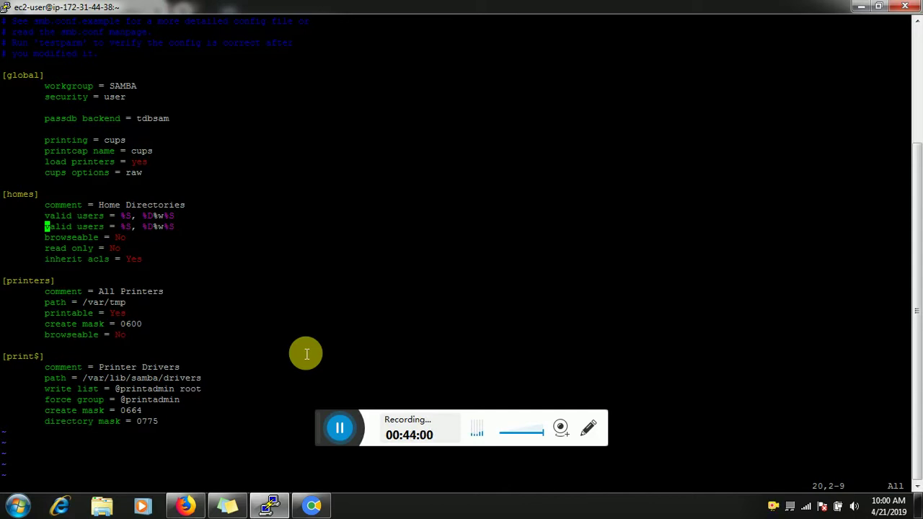
{"action": "key", "text": "k"}
{"action": "type", "text": "i#"}
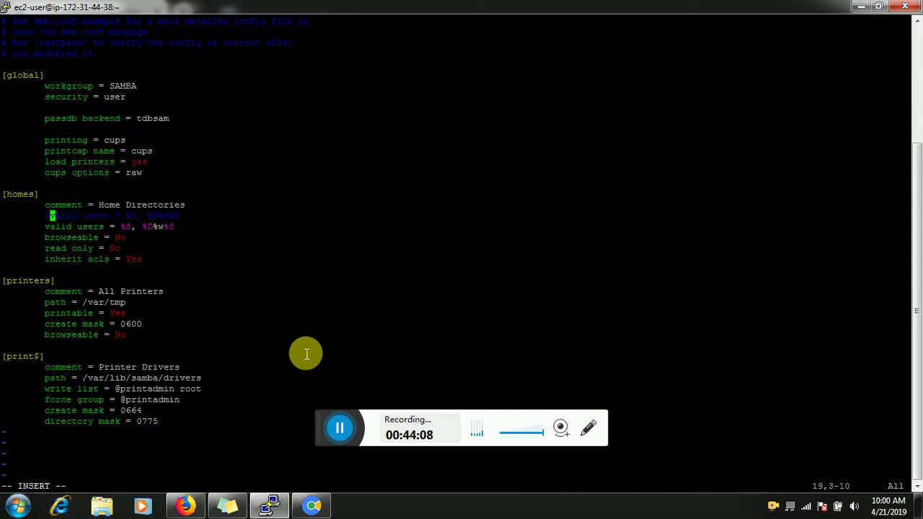
Shorten the duplicated valid users line in [homes] so its value is only %S
{"action": "key", "text": "Down"}
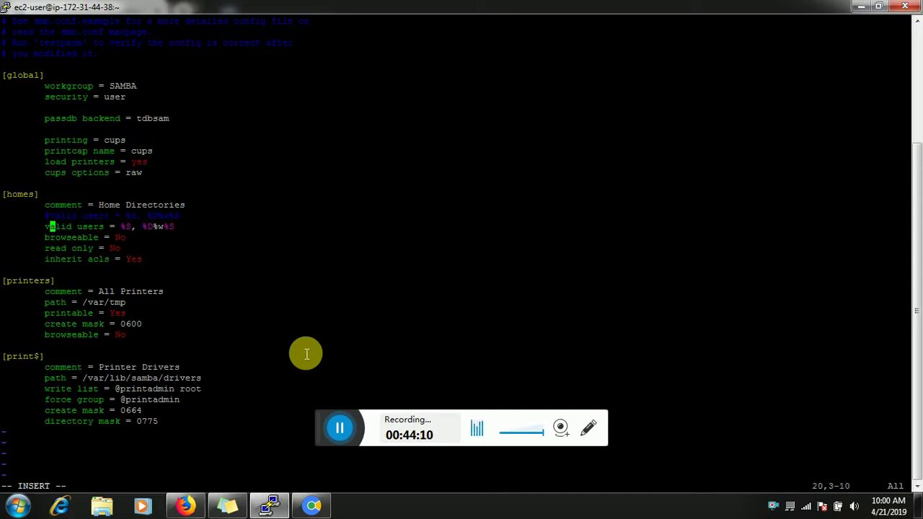
{"action": "key", "text": "Right"}
{"action": "key", "text": "Right"}
{"action": "key", "text": "Right"}
{"action": "key", "text": "Right"}
{"action": "key", "text": "Right"}
{"action": "key", "text": "Right"}
{"action": "key", "text": "Right"}
{"action": "key", "text": "Right"}
{"action": "key", "text": "Right"}
{"action": "key", "text": "Right"}
{"action": "key", "text": "Right"}
{"action": "key", "text": "Right"}
{"action": "key", "text": "Right"}
{"action": "key", "text": "Right"}
{"action": "key", "text": "Right"}
{"action": "key", "text": "Right"}
{"action": "key", "text": "Right"}
{"action": "key", "text": "Right"}
{"action": "key", "text": "Right"}
{"action": "key", "text": "Right"}
{"action": "key", "text": "Right"}
{"action": "key", "text": "Right"}
{"action": "key", "text": "Right"}
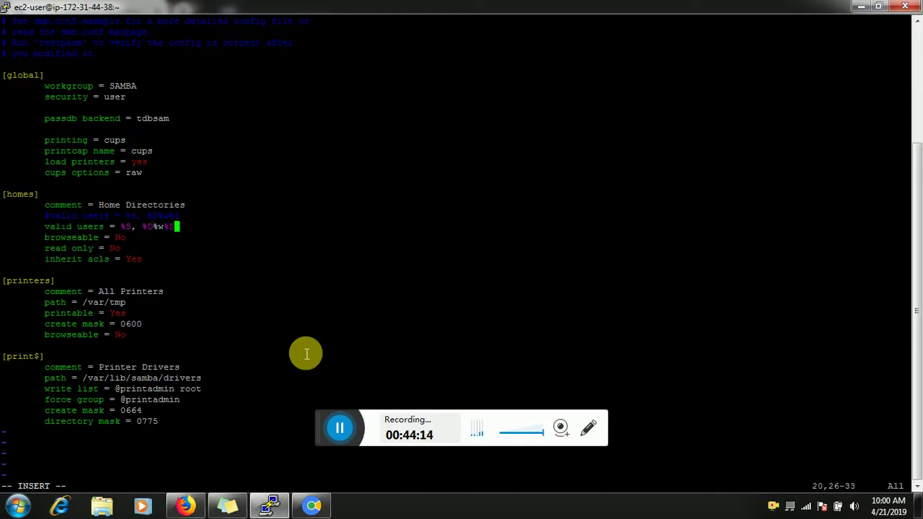
{"action": "key", "text": "BackSpace"}
{"action": "key", "text": "BackSpace"}
{"action": "key", "text": "BackSpace"}
{"action": "key", "text": "BackSpace"}
{"action": "key", "text": "BackSpace"}
{"action": "key", "text": "BackSpace"}
{"action": "key", "text": "BackSpace"}
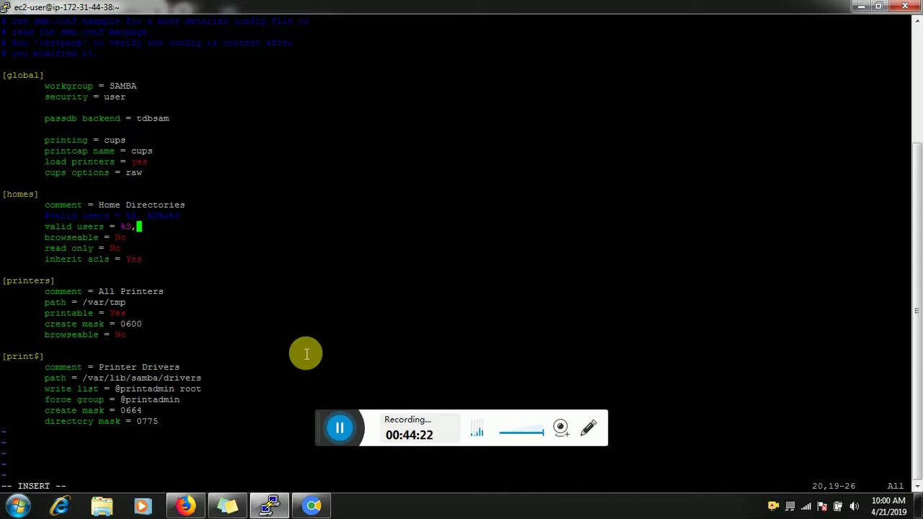
{"action": "key", "text": "BackSpace"}
{"action": "key", "text": "Escape"}
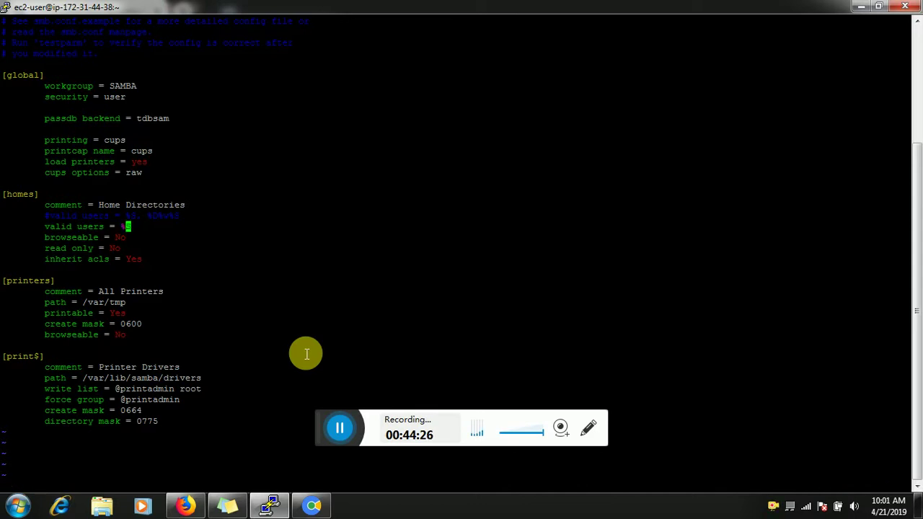
Try to save the smb.conf changes and quit the editor
{"action": "type", "text": ":wq"}
{"action": "key", "text": "Return"}
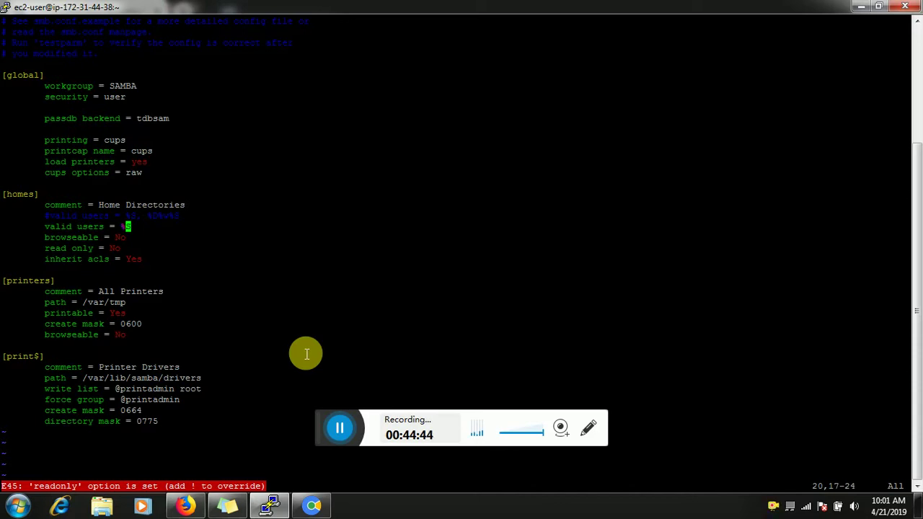
{"action": "type", "text": ":"}
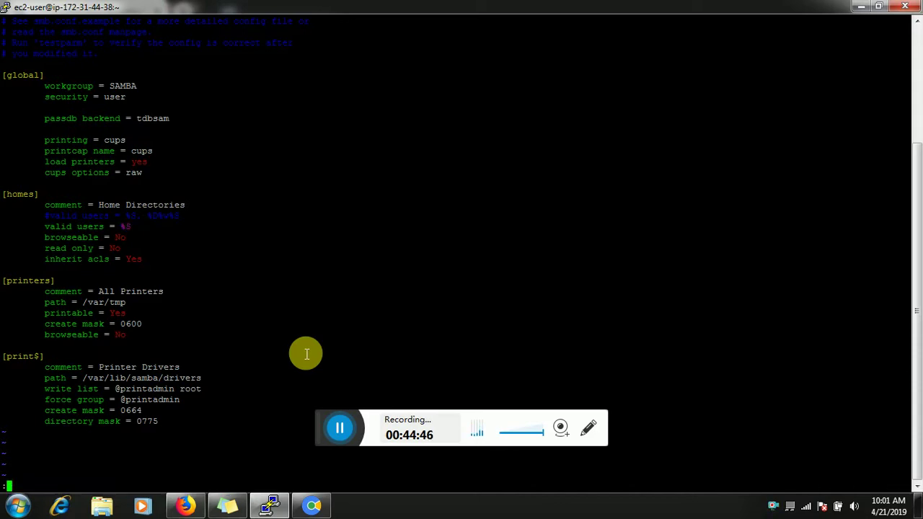
{"action": "type", "text": "wq"}
{"action": "key", "text": "Return"}
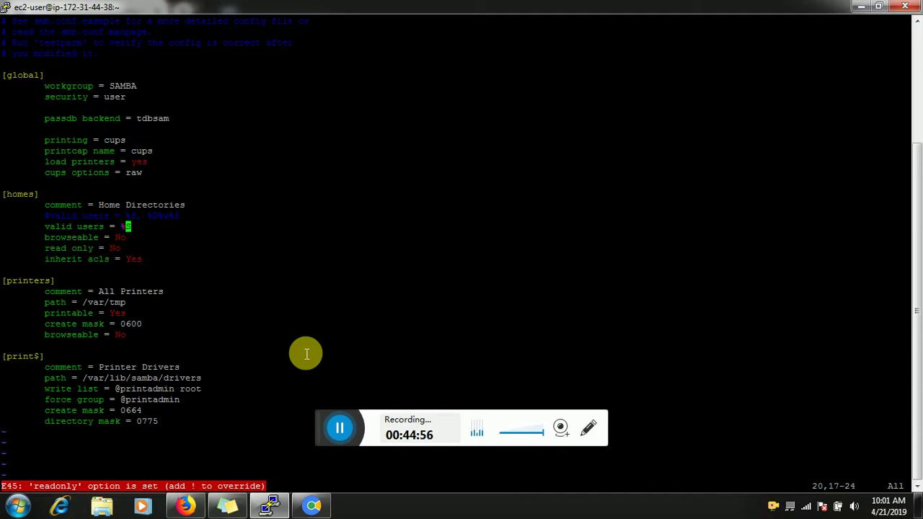
Leave the editor discarding the unsaved smb.conf edits and switch to a root login shell with sudo su -
{"action": "type", "text": ":q"}
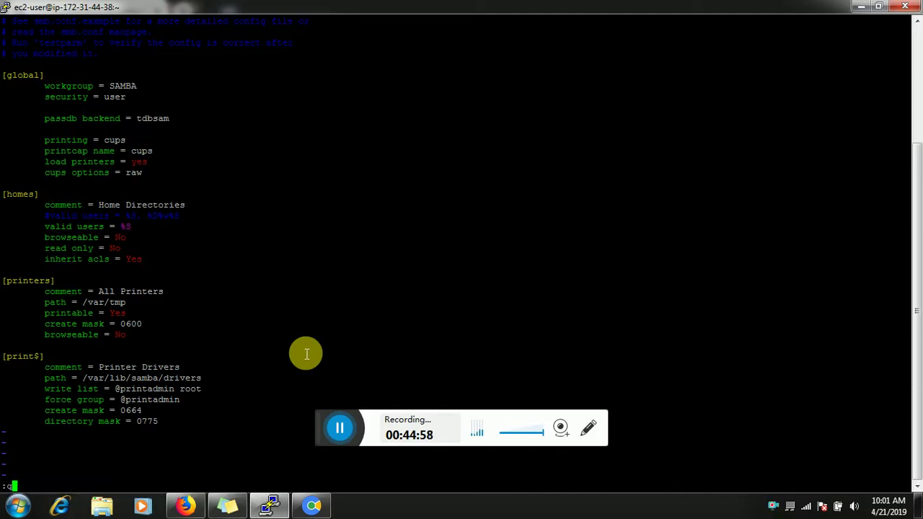
{"action": "key", "text": "Return"}
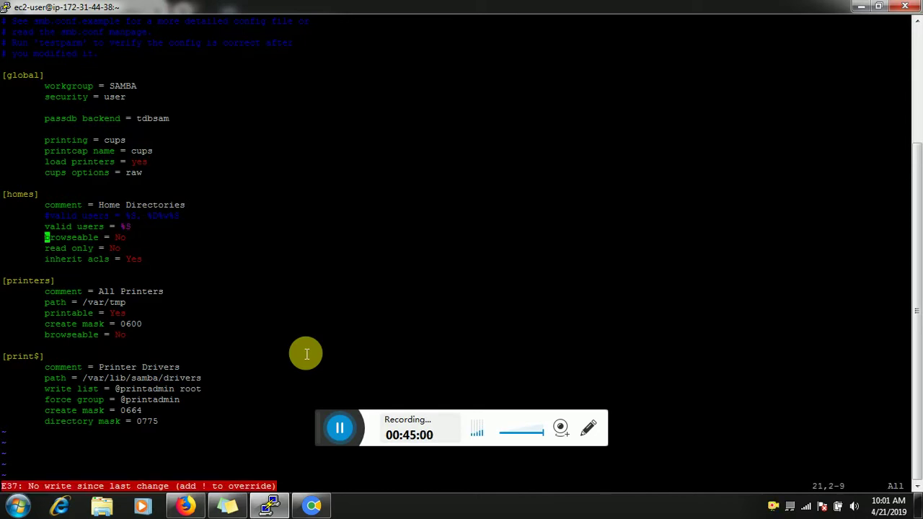
{"action": "type", "text": ":"}
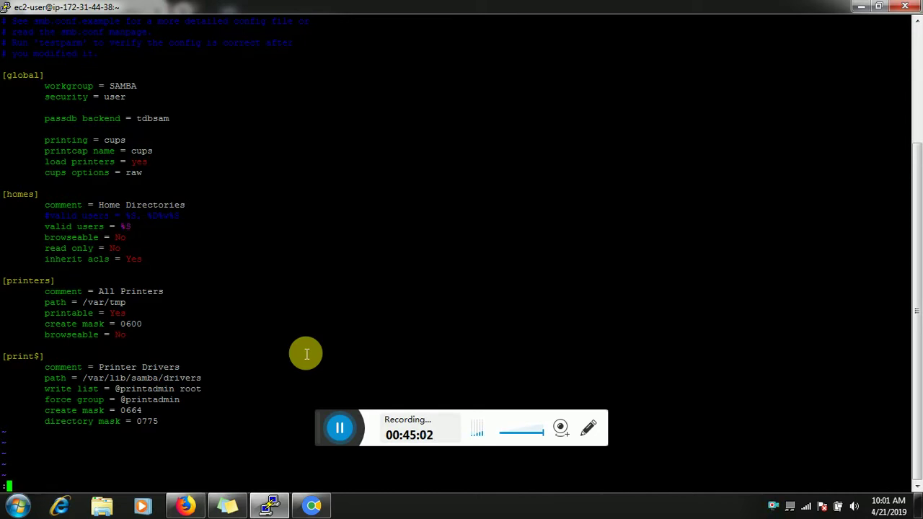
{"action": "type", "text": "!"}
{"action": "key", "text": "Return"}
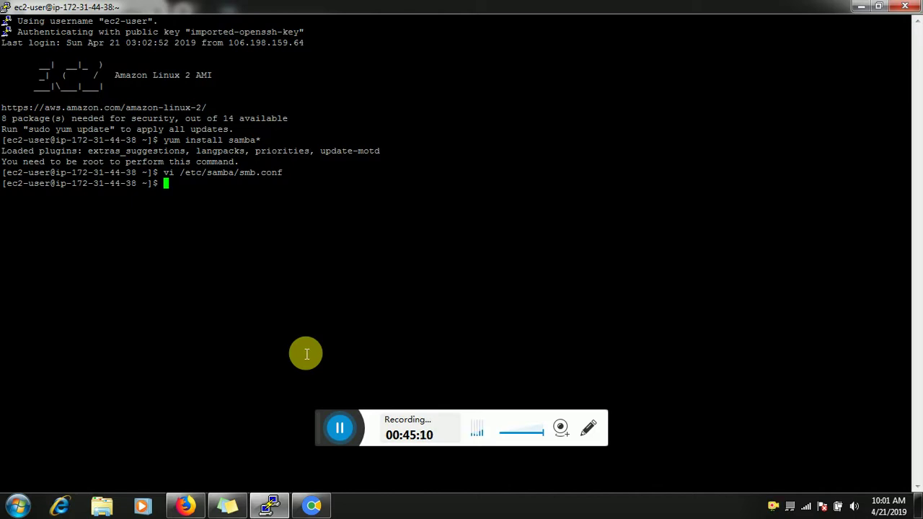
{"action": "type", "text": "sudo su -"}
{"action": "key", "text": "Return"}
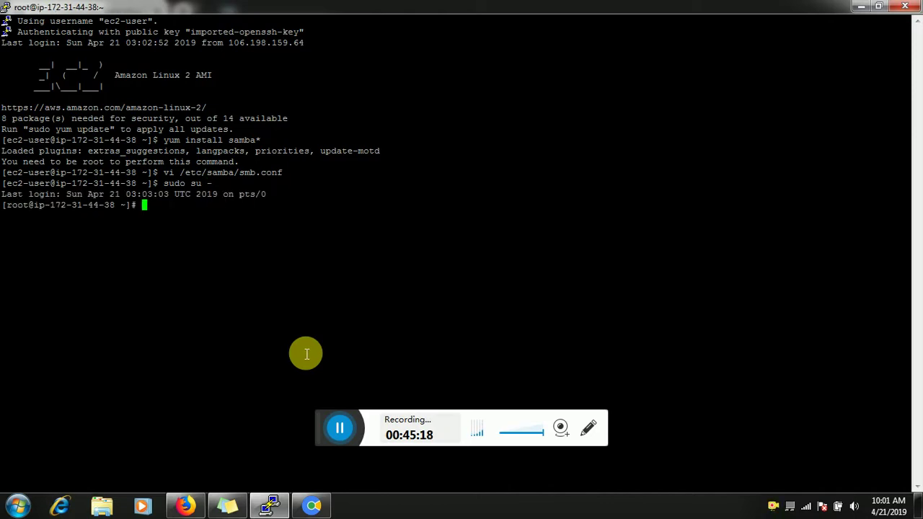
{"action": "key", "text": "Up"}
{"action": "key", "text": "Up"}
{"action": "key", "text": "Up"}
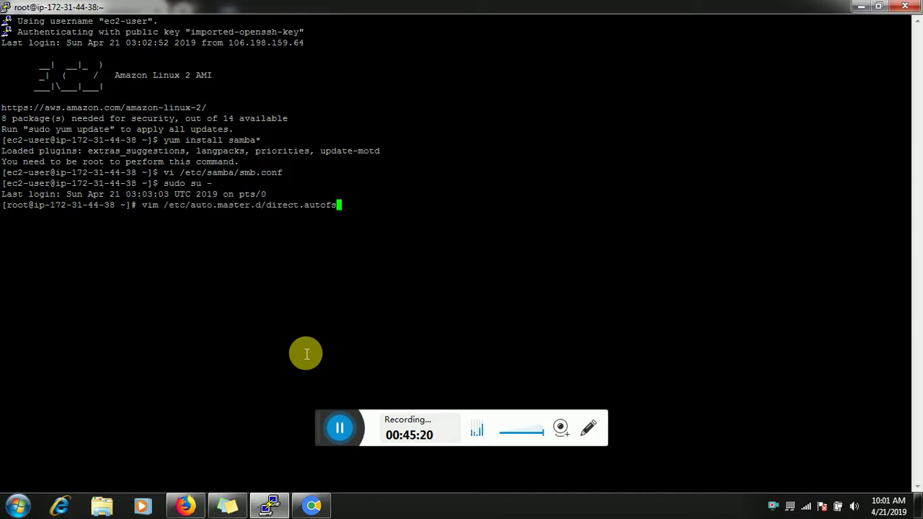
{"action": "key", "text": "Up"}
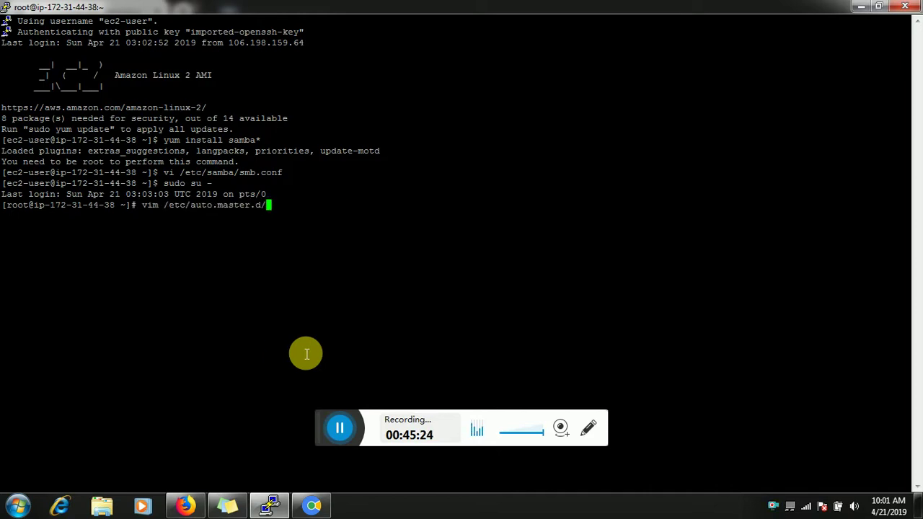
{"action": "key", "text": "Up"}
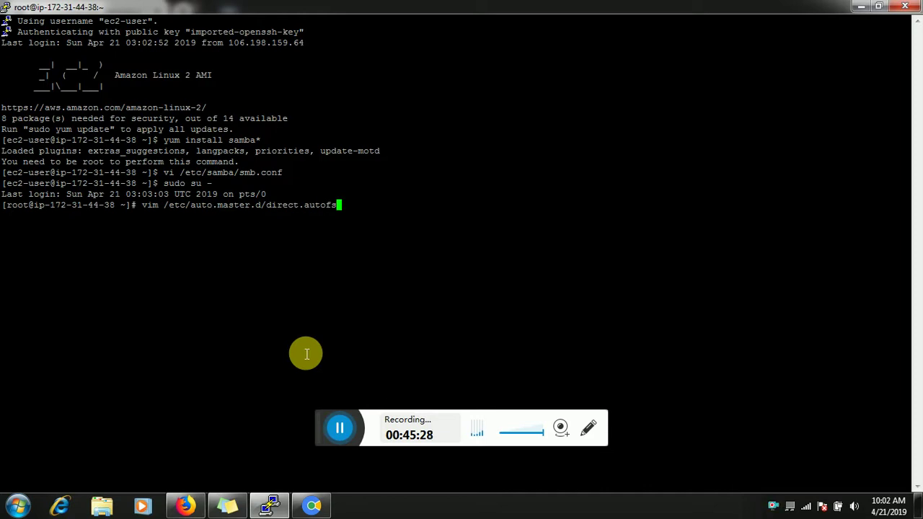
{"action": "key", "text": "Return"}
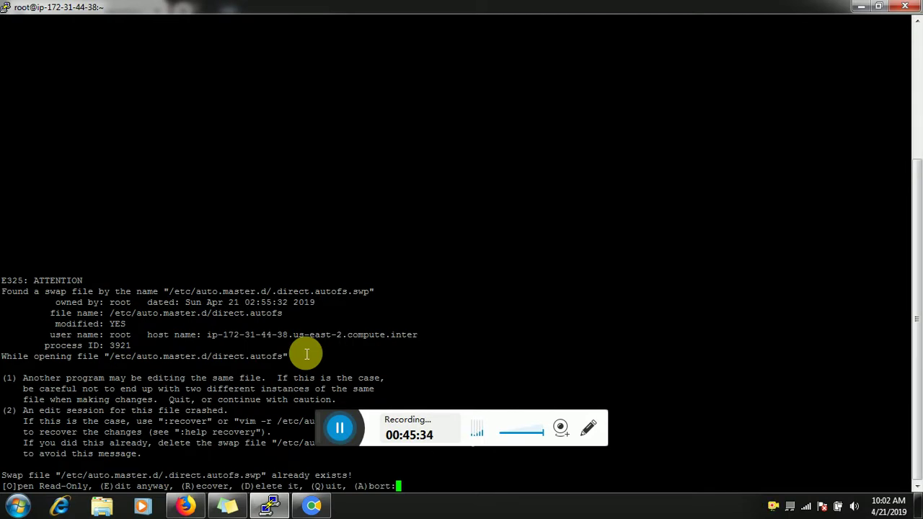
{"action": "key", "text": "e"}
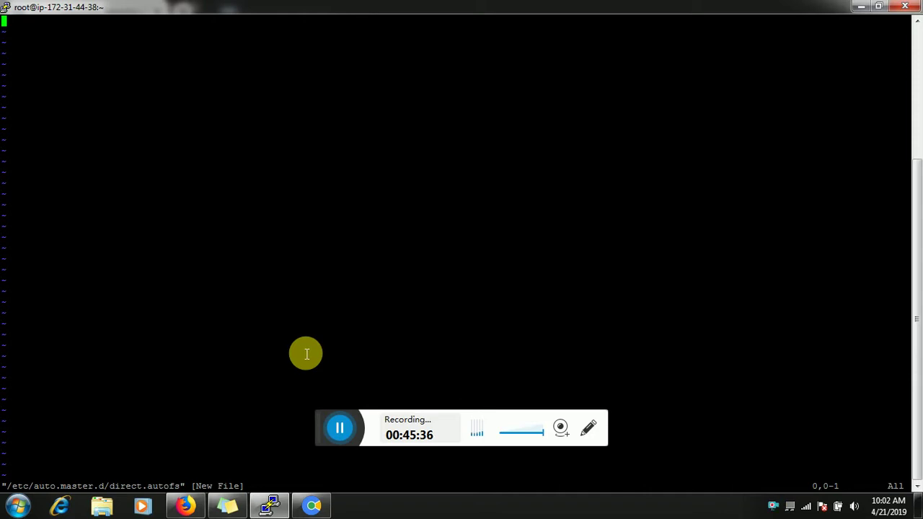
{"action": "type", "text": ":"}
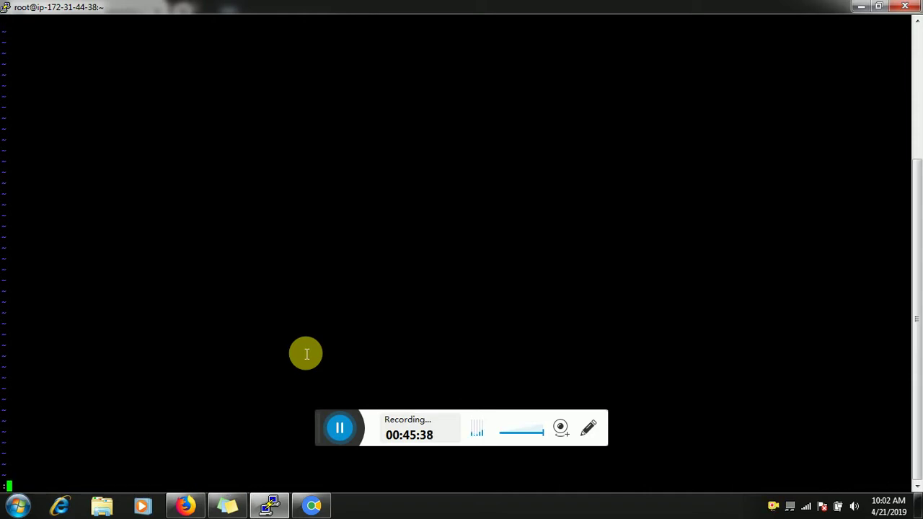
{"action": "type", "text": "q!"}
{"action": "key", "text": "Return"}
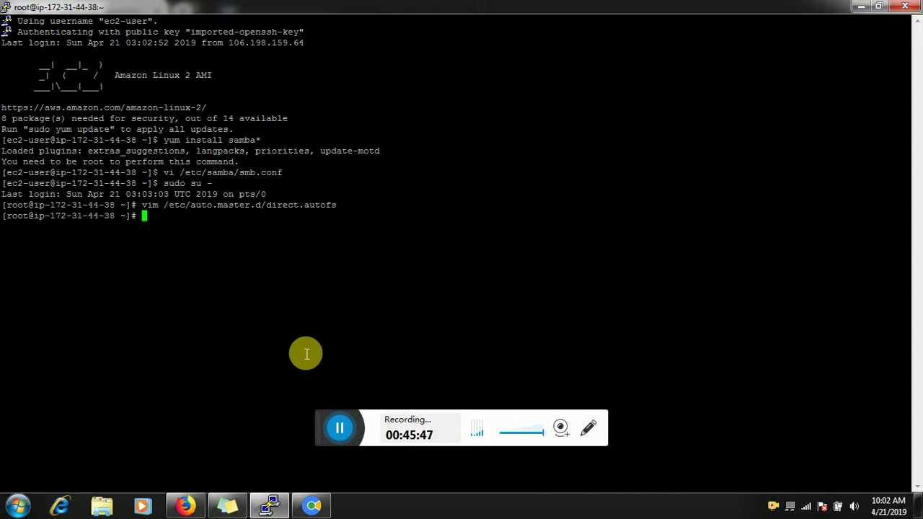
{"action": "key", "text": "Up"}
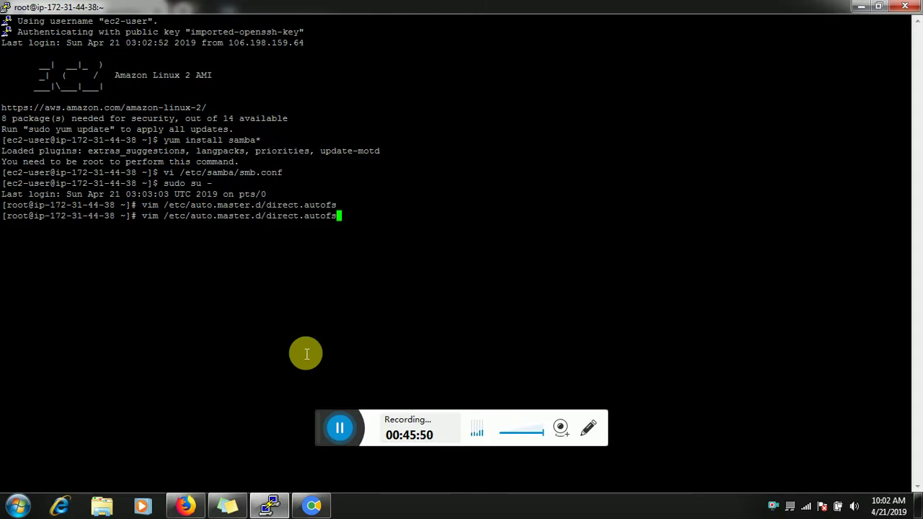
{"action": "key", "text": "BackSpace"}
{"action": "key", "text": "BackSpace"}
{"action": "key", "text": "BackSpace"}
{"action": "key", "text": "BackSpace"}
{"action": "key", "text": "BackSpace"}
{"action": "key", "text": "BackSpace"}
{"action": "key", "text": "BackSpace"}
{"action": "key", "text": "BackSpace"}
{"action": "key", "text": "BackSpace"}
{"action": "key", "text": "BackSpace"}
{"action": "key", "text": "BackSpace"}
{"action": "key", "text": "BackSpace"}
{"action": "key", "text": "BackSpace"}
{"action": "key", "text": "BackSpace"}
{"action": "key", "text": "BackSpace"}
{"action": "key", "text": "BackSpace"}
{"action": "key", "text": "BackSpace"}
{"action": "key", "text": "BackSpace"}
{"action": "key", "text": "BackSpace"}
{"action": "key", "text": "BackSpace"}
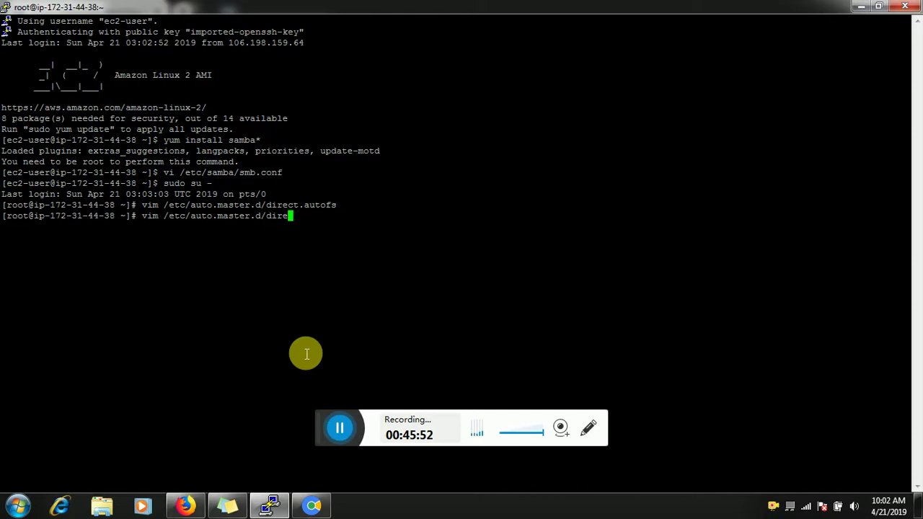
{"action": "key", "text": "BackSpace"}
{"action": "key", "text": "BackSpace"}
{"action": "key", "text": "BackSpace"}
{"action": "key", "text": "BackSpace"}
{"action": "key", "text": "BackSpace"}
{"action": "key", "text": "BackSpace"}
{"action": "key", "text": "BackSpace"}
{"action": "key", "text": "BackSpace"}
{"action": "key", "text": "BackSpace"}
{"action": "key", "text": "BackSpace"}
{"action": "key", "text": "BackSpace"}
{"action": "key", "text": "BackSpace"}
{"action": "key", "text": "BackSpace"}
{"action": "key", "text": "BackSpace"}
{"action": "key", "text": "BackSpace"}
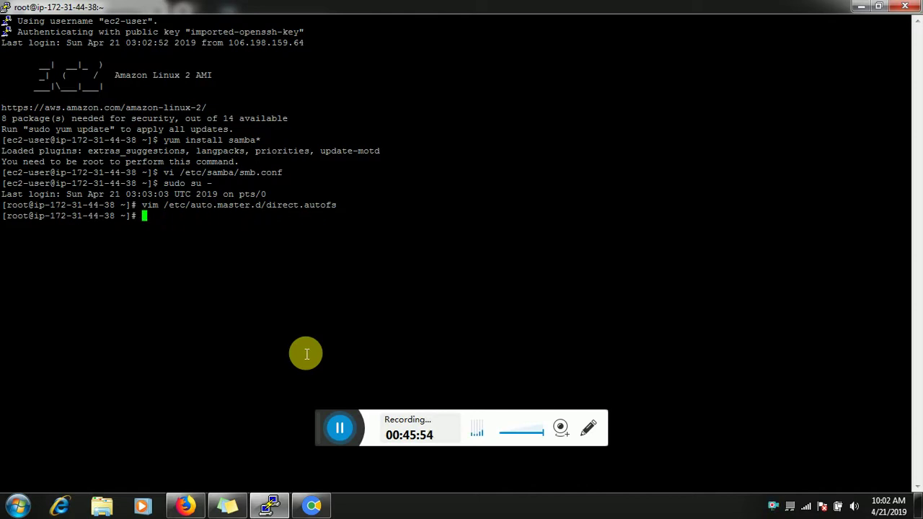
Open /etc/samba/smb.conf in vi from the root shell
{"action": "type", "text": "vi "}
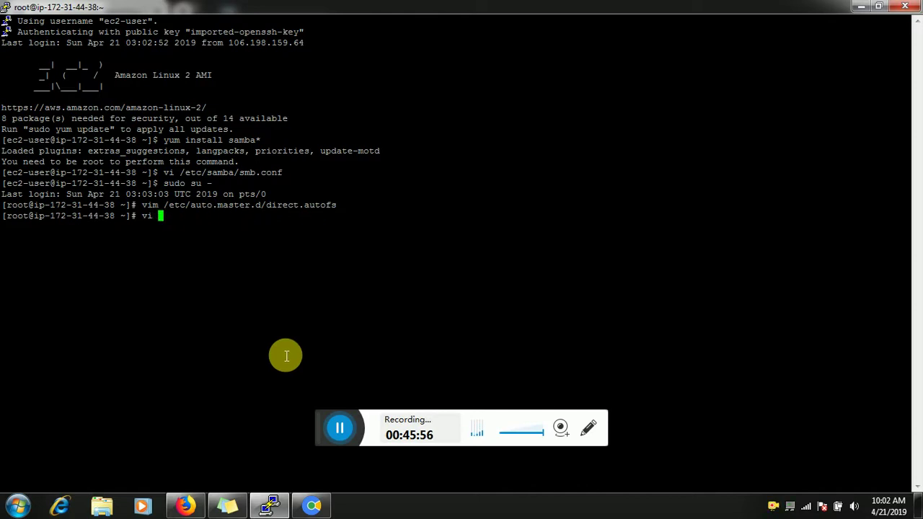
{"action": "type", "text": "/etc/"}
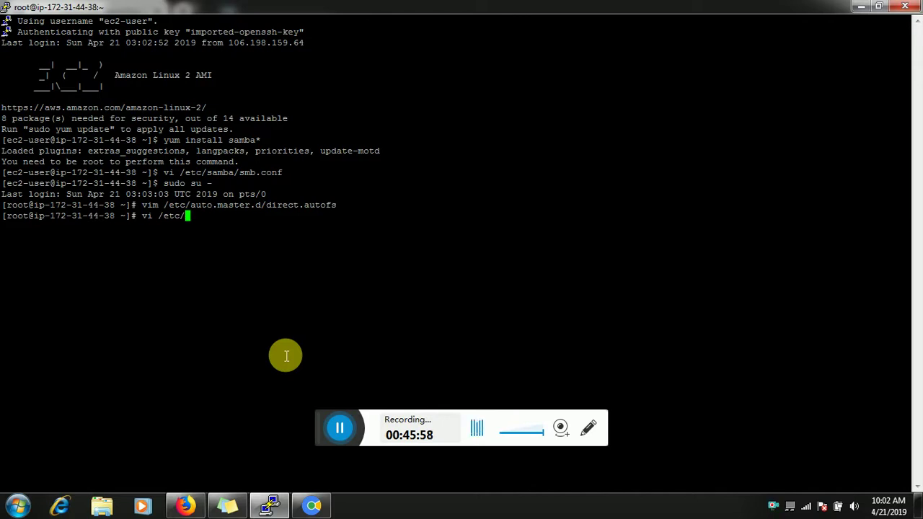
{"action": "type", "text": "samba/"}
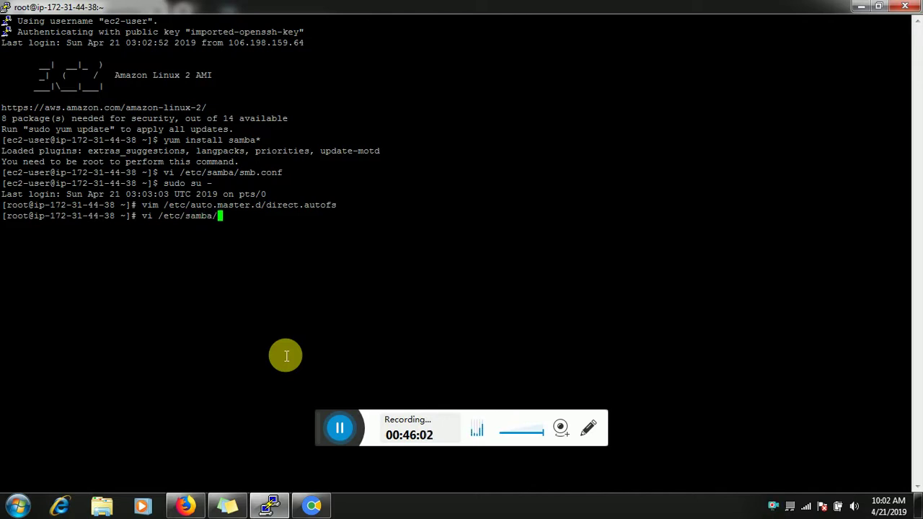
{"action": "type", "text": "smb.conf"}
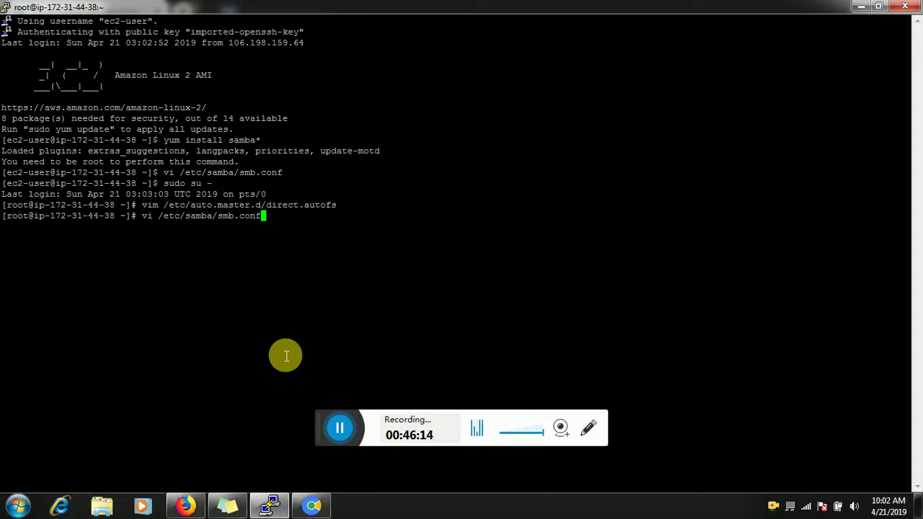
{"action": "key", "text": "Return"}
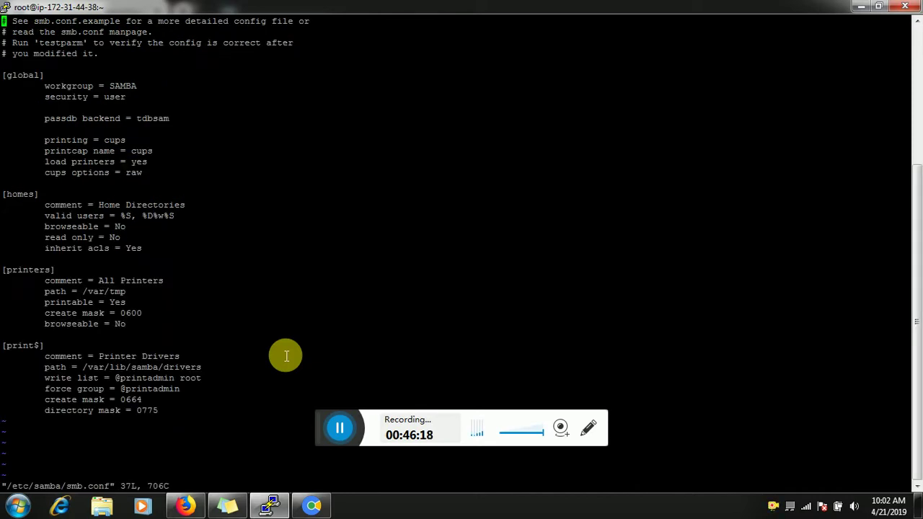
Duplicate the valid users line in [homes] directly below itself
{"action": "key", "text": "Down"}
{"action": "key", "text": "Down"}
{"action": "key", "text": "Down"}
{"action": "key", "text": "Down"}
{"action": "key", "text": "Down"}
{"action": "key", "text": "Down"}
{"action": "key", "text": "Down"}
{"action": "key", "text": "Down"}
{"action": "key", "text": "Down"}
{"action": "key", "text": "Down"}
{"action": "key", "text": "Down"}
{"action": "key", "text": "Down"}
{"action": "key", "text": "Down"}
{"action": "key", "text": "Down"}
{"action": "key", "text": "Down"}
{"action": "key", "text": "Down"}
{"action": "key", "text": "Down"}
{"action": "key", "text": "Down"}
{"action": "key", "text": "y"}
{"action": "key", "text": "y"}
{"action": "key", "text": "p"}
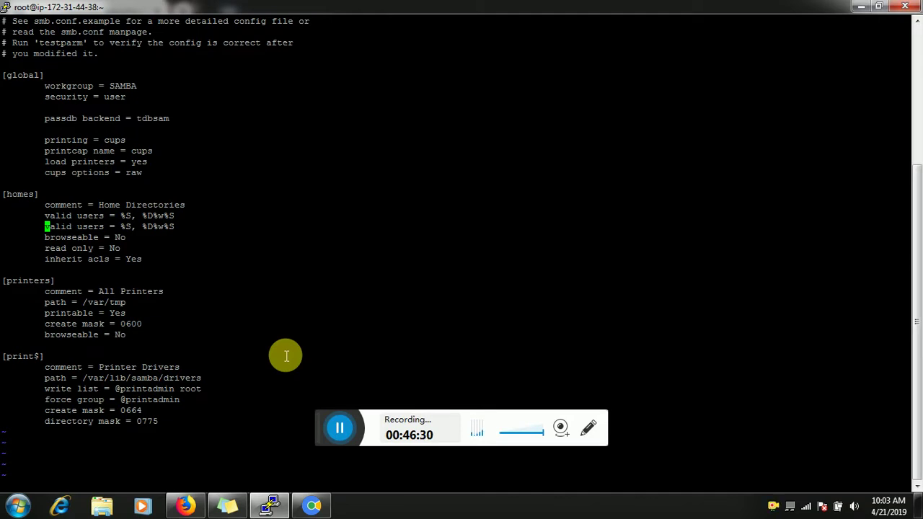
Cut the duplicated valid users line in [homes] down so that its value is only %S
{"action": "key", "text": "Right"}
{"action": "key", "text": "Right"}
{"action": "key", "text": "Right"}
{"action": "key", "text": "Right"}
{"action": "key", "text": "Right"}
{"action": "key", "text": "Right"}
{"action": "key", "text": "Right"}
{"action": "key", "text": "Right"}
{"action": "key", "text": "Right"}
{"action": "key", "text": "Right"}
{"action": "key", "text": "Right"}
{"action": "key", "text": "Right"}
{"action": "key", "text": "Right"}
{"action": "key", "text": "Right"}
{"action": "key", "text": "Right"}
{"action": "key", "text": "Right"}
{"action": "key", "text": "Right"}
{"action": "key", "text": "Right"}
{"action": "key", "text": "Left"}
{"action": "key", "text": "Left"}
{"action": "key", "text": "x"}
{"action": "key", "text": "x"}
{"action": "key", "text": "x"}
{"action": "key", "text": "x"}
{"action": "key", "text": "x"}
{"action": "key", "text": "x"}
{"action": "key", "text": "x"}
{"action": "key", "text": "x"}
Comment out the original valid users line with %S, %D%w%S in [homes] using #
{"action": "key", "text": "k"}
{"action": "key", "text": "h"}
{"action": "key", "text": "h"}
{"action": "key", "text": "h"}
{"action": "key", "text": "h"}
{"action": "key", "text": "h"}
{"action": "key", "text": "h"}
{"action": "key", "text": "h"}
{"action": "key", "text": "h"}
{"action": "key", "text": "h"}
{"action": "key", "text": "h"}
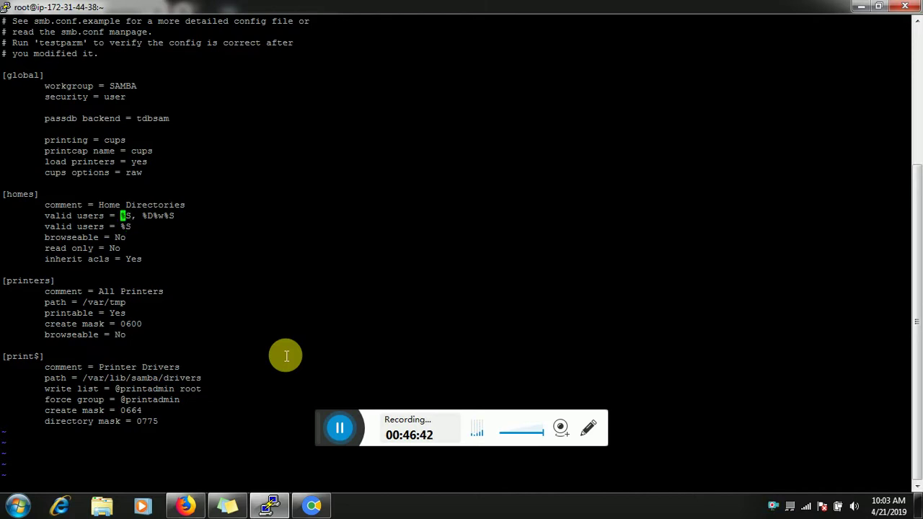
{"action": "key", "text": "h"}
{"action": "key", "text": "h"}
{"action": "key", "text": "h"}
{"action": "key", "text": "h"}
{"action": "key", "text": "h"}
{"action": "key", "text": "h"}
{"action": "key", "text": "l"}
{"action": "key", "text": "shift+n"}
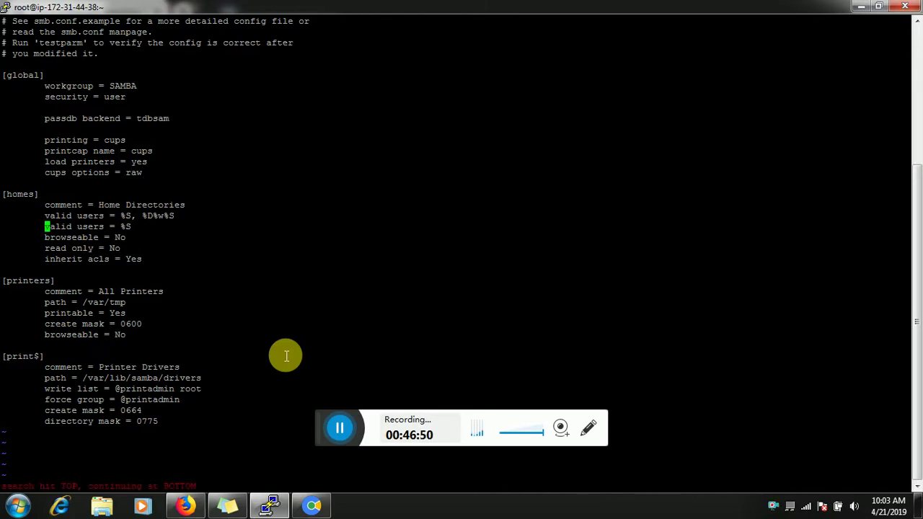
{"action": "key", "text": "i"}
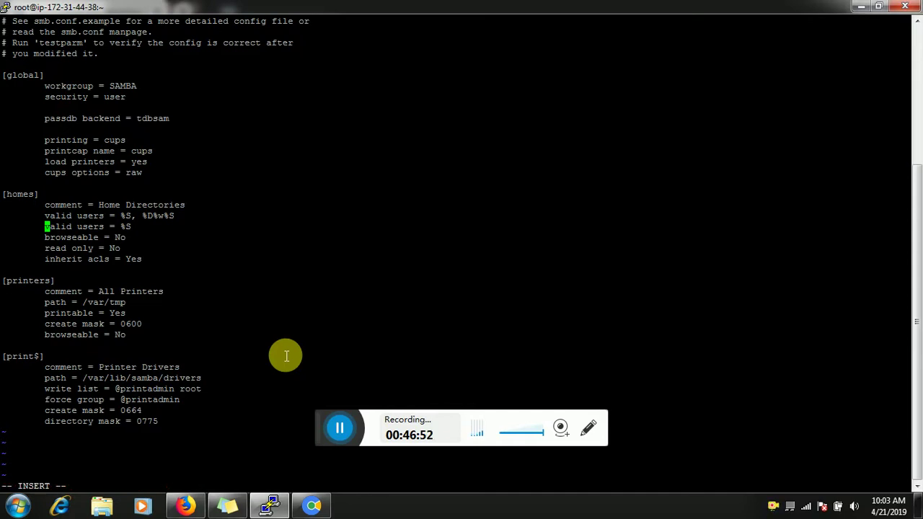
{"action": "key", "text": "Up"}
{"action": "type", "text": "3"}
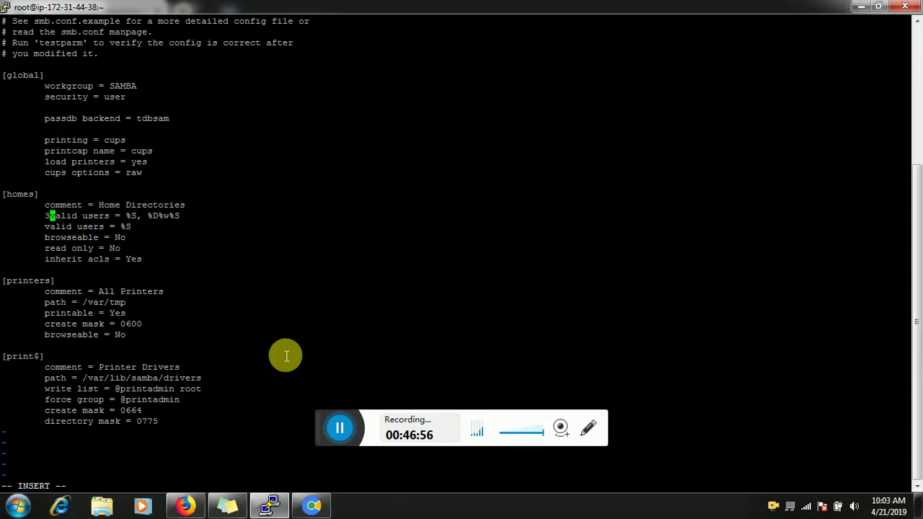
{"action": "key", "text": "BackSpace"}
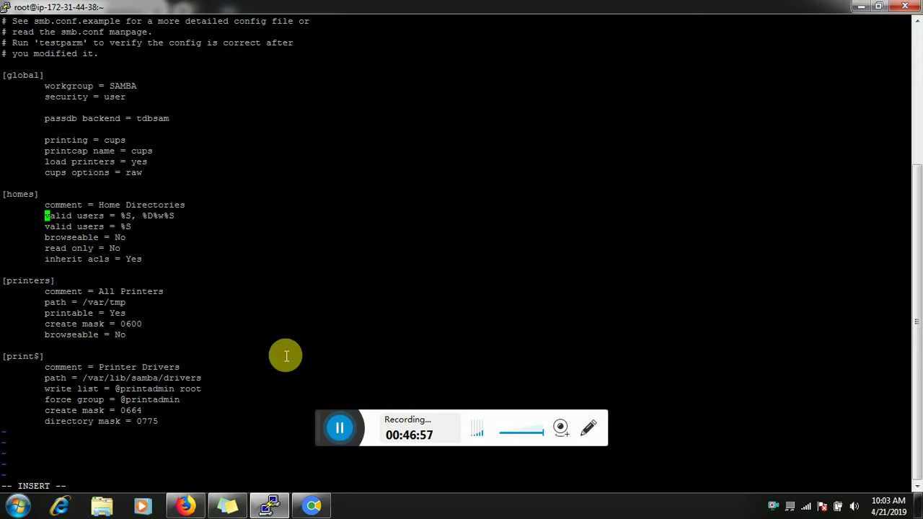
{"action": "type", "text": "#"}
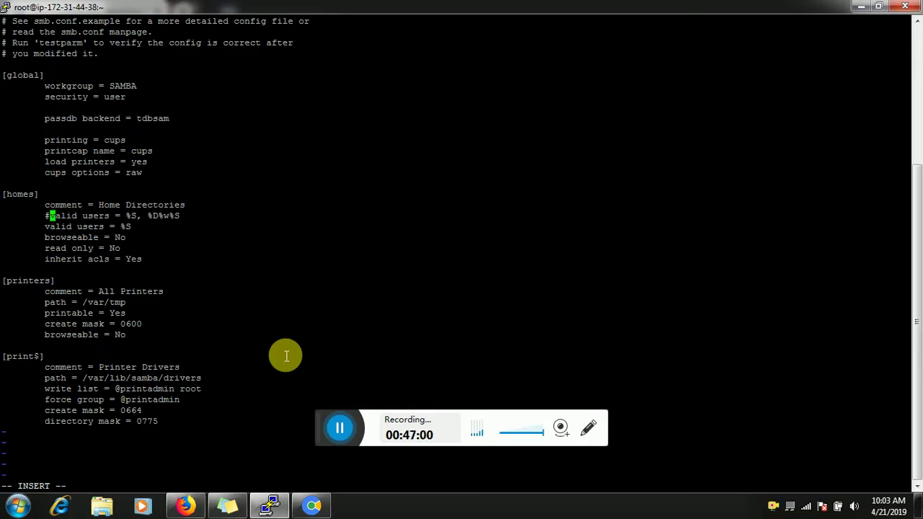
{"action": "key", "text": "Down"}
{"action": "key", "text": "Down"}
{"action": "key", "text": "Down"}
{"action": "key", "text": "Down"}
{"action": "key", "text": "Down"}
{"action": "key", "text": "Down"}
{"action": "key", "text": "Down"}
{"action": "key", "text": "Down"}
{"action": "key", "text": "Down"}
{"action": "key", "text": "Escape"}
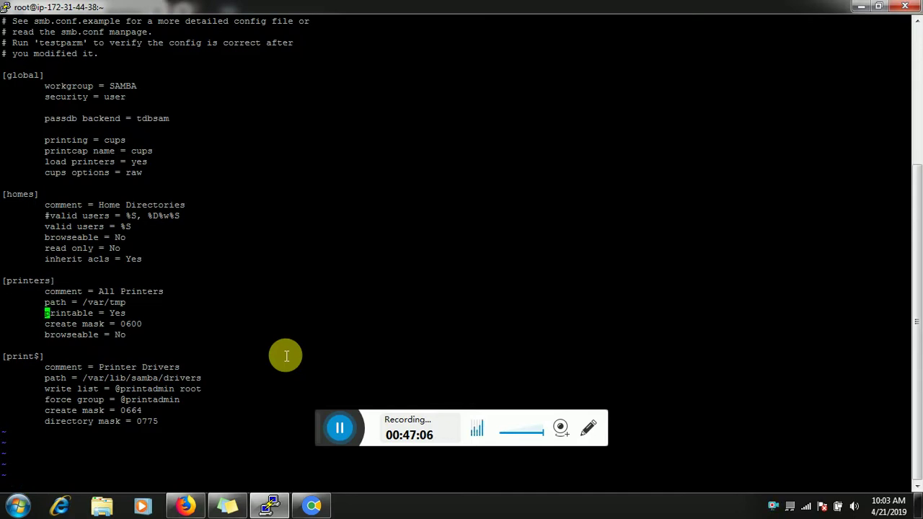
{"action": "type", "text": ":"}
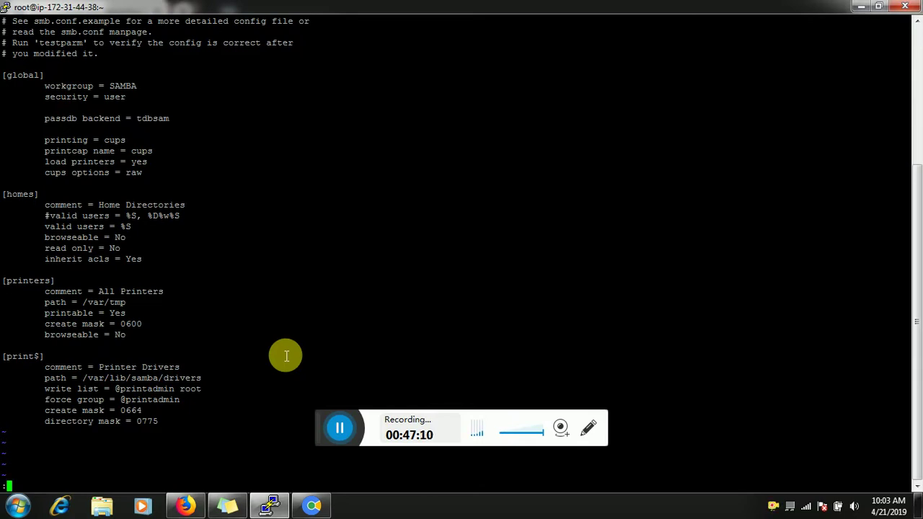
{"action": "key", "text": "Escape"}
Set browseable to Yes in the [homes] share of smb.conf
{"action": "key", "text": "i"}
{"action": "key", "text": "Up"}
{"action": "key", "text": "Up"}
{"action": "key", "text": "Up"}
{"action": "key", "text": "Up"}
{"action": "key", "text": "Up"}
{"action": "key", "text": "Up"}
{"action": "key", "text": "Up"}
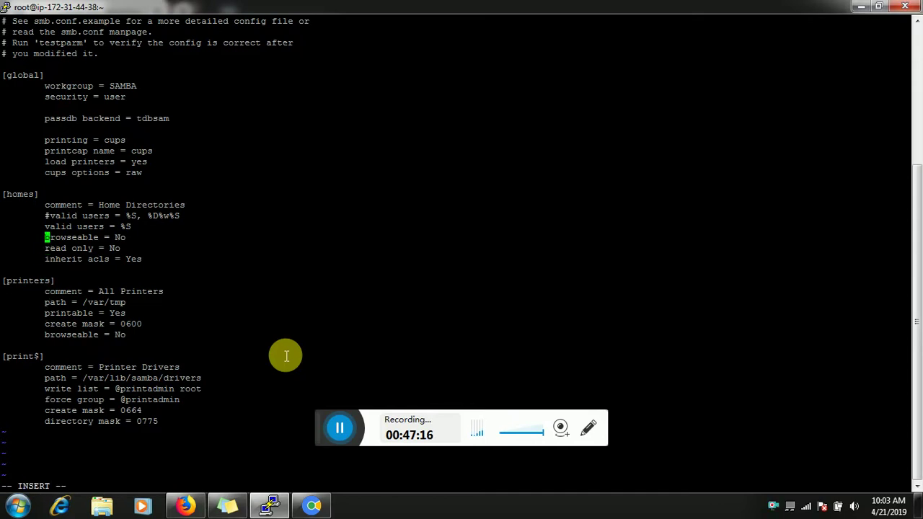
{"action": "key", "text": "Right"}
{"action": "key", "text": "Right"}
{"action": "key", "text": "Right"}
{"action": "key", "text": "Right"}
{"action": "key", "text": "Right"}
{"action": "key", "text": "Right"}
{"action": "key", "text": "Right"}
{"action": "key", "text": "Right"}
{"action": "key", "text": "Right"}
{"action": "key", "text": "Right"}
{"action": "key", "text": "Right"}
{"action": "key", "text": "Right"}
{"action": "key", "text": "Right"}
{"action": "key", "text": "Delete"}
{"action": "key", "text": "Delete"}
{"action": "type", "text": "Yes"}
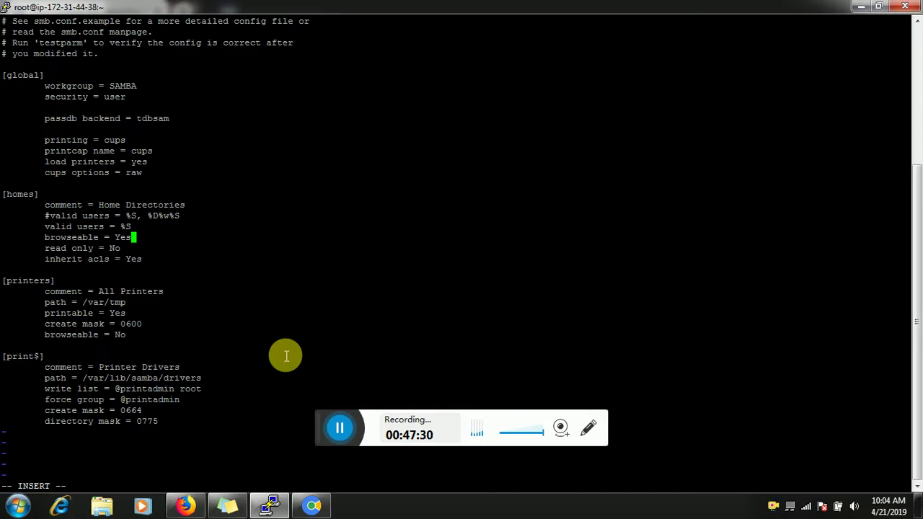
Save the changes to /etc/samba/smb.conf and quit vi
{"action": "key", "text": "Escape"}
{"action": "type", "text": ":wq"}
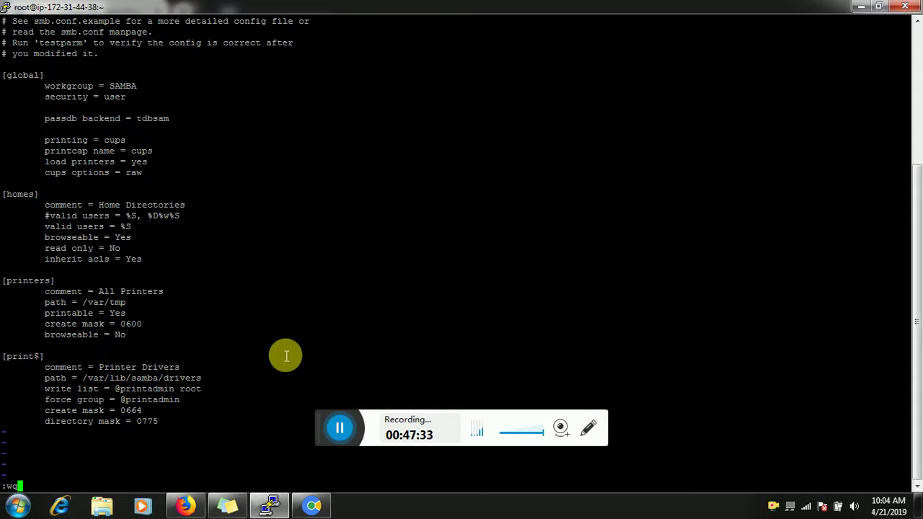
{"action": "key", "text": "Return"}
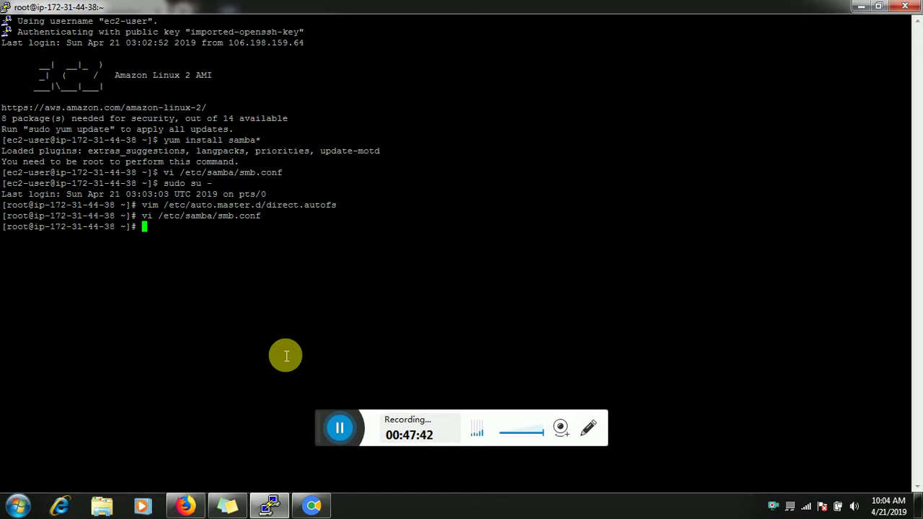
Try to create the Linux user ram with useradd, and add ram to Samba with smbpasswd -a, entering and repeating the SMB password
{"action": "type", "text": "useradd ram"}
{"action": "key", "text": "Return"}
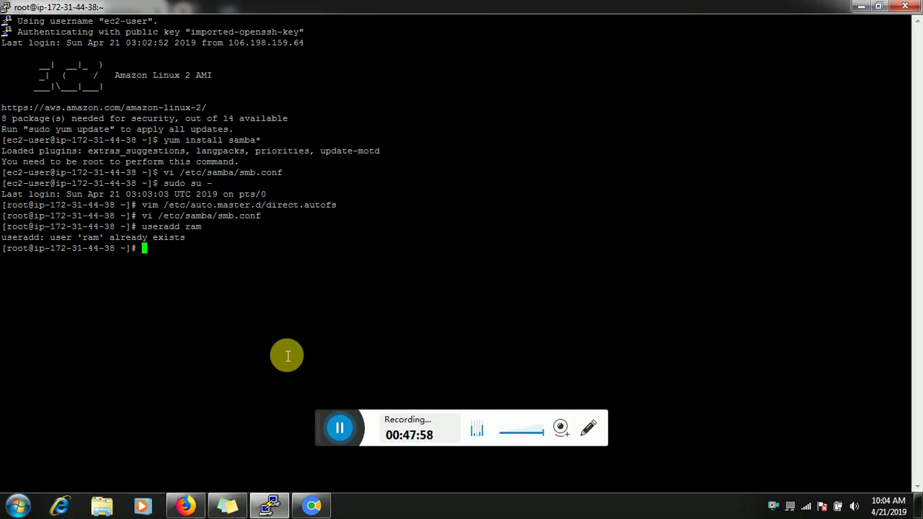
{"action": "type", "text": "smbpas"}
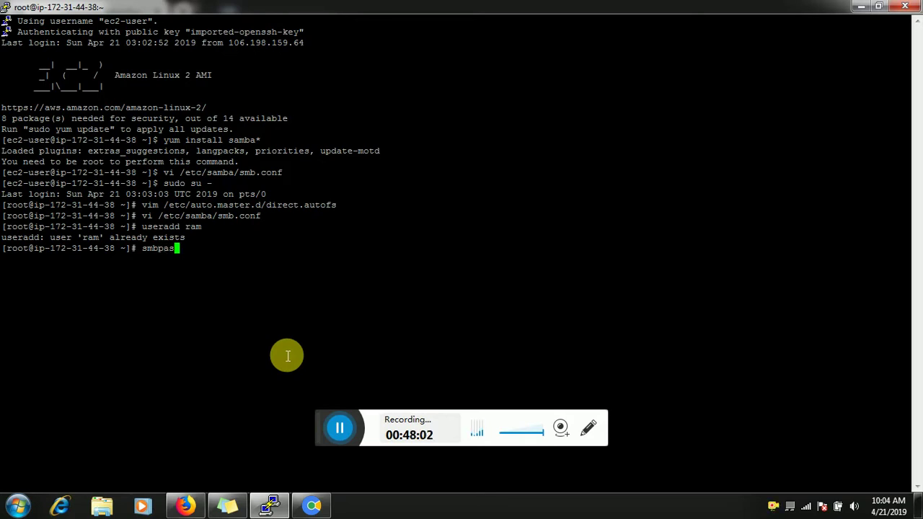
{"action": "type", "text": "swd -a ram"}
{"action": "key", "text": "Return"}
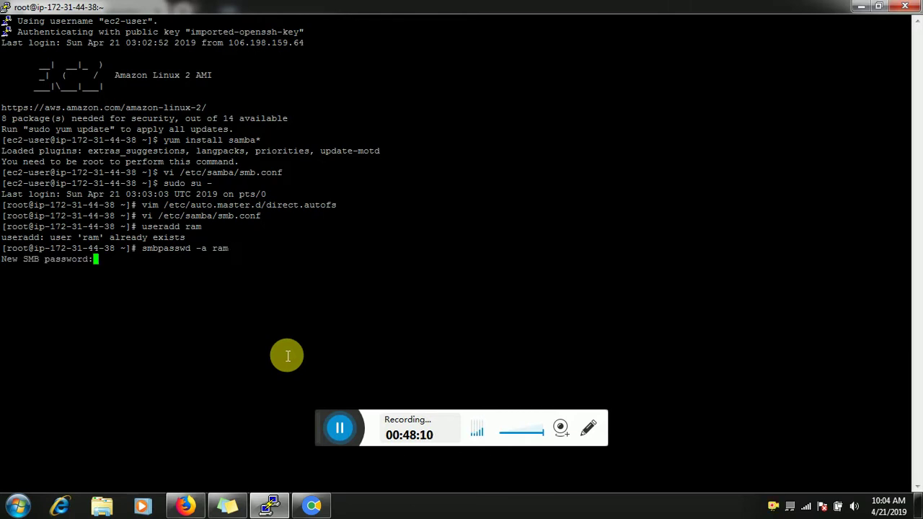
{"action": "key", "text": "Return"}
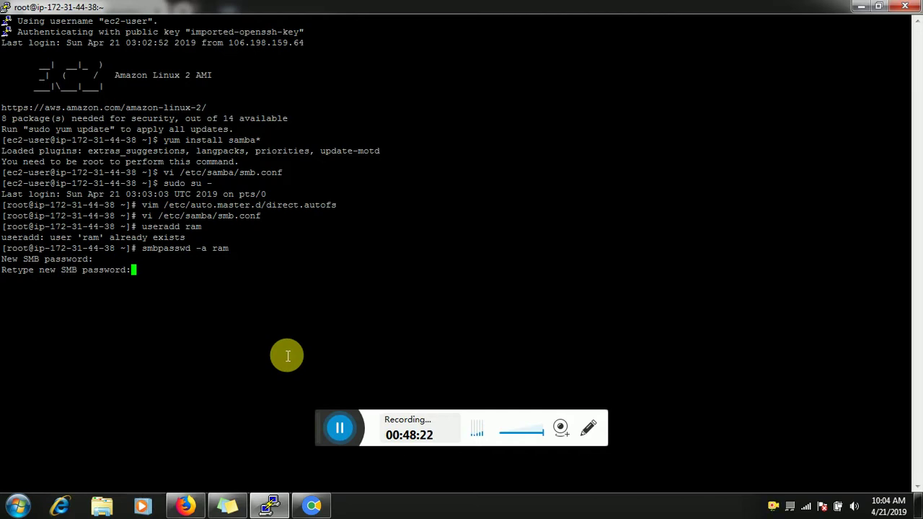
{"action": "key", "text": "Return"}
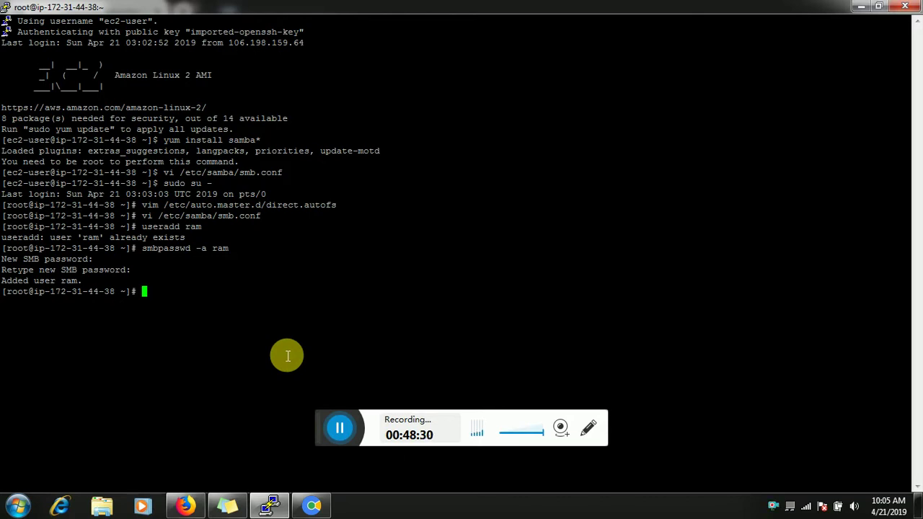
Restart the smb service with systemctl
{"action": "type", "text": "systectl"}
{"action": "key", "text": "BackSpace"}
{"action": "key", "text": "BackSpace"}
{"action": "key", "text": "BackSpace"}
{"action": "key", "text": "BackSpace"}
{"action": "type", "text": "emc"}
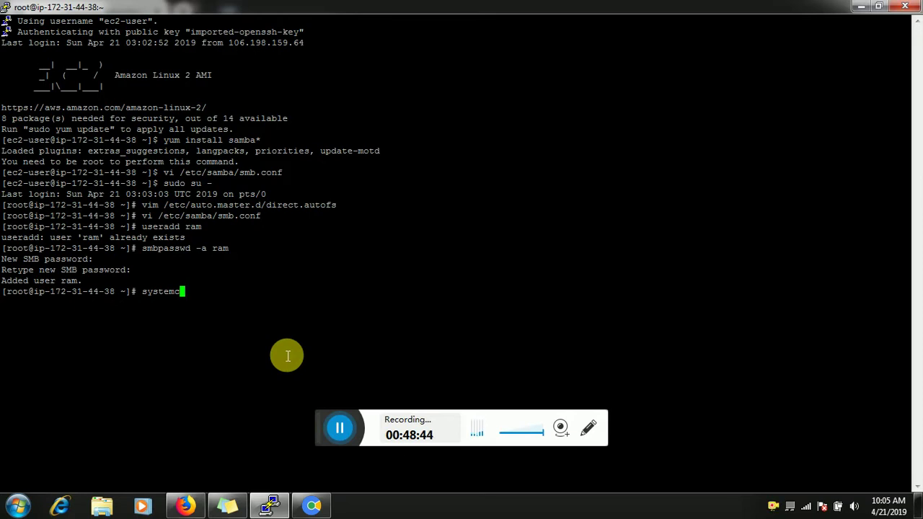
{"action": "type", "text": "tl restart smb"}
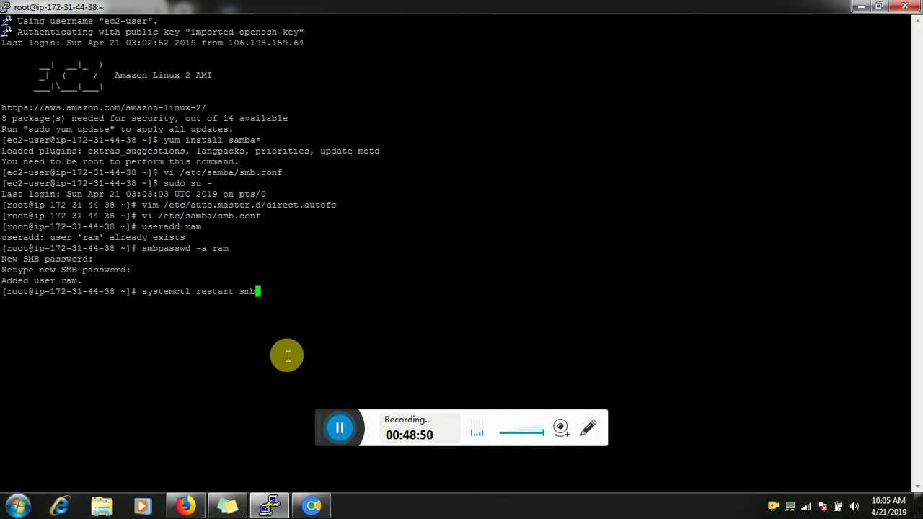
{"action": "key", "text": "Return"}
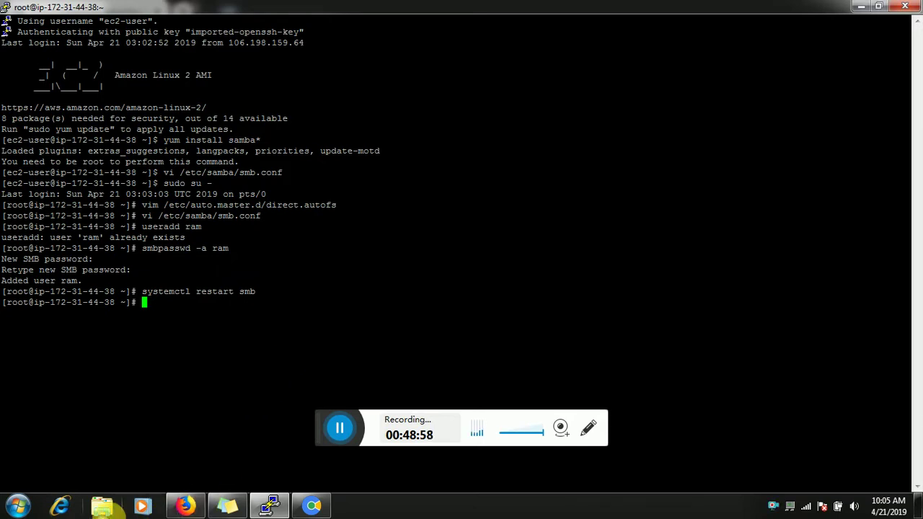
Open the Windows Run dialog and enter \\ as the start of a network path
{"action": "left_click", "coordinate": [17, 505]}
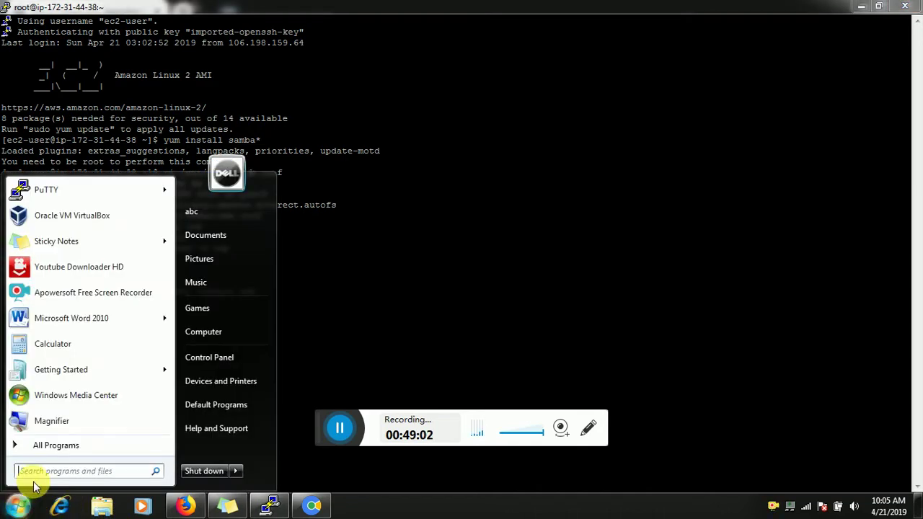
{"action": "key", "text": "super+r"}
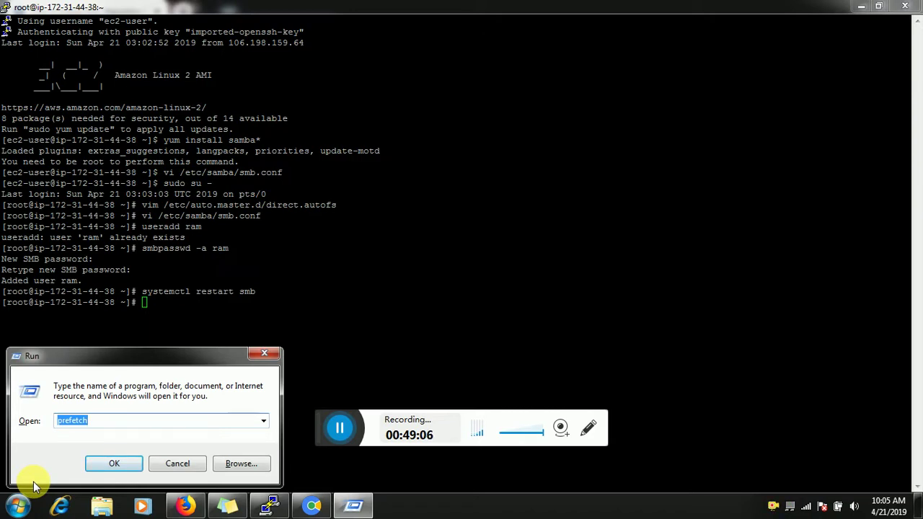
{"action": "type", "text": "//"}
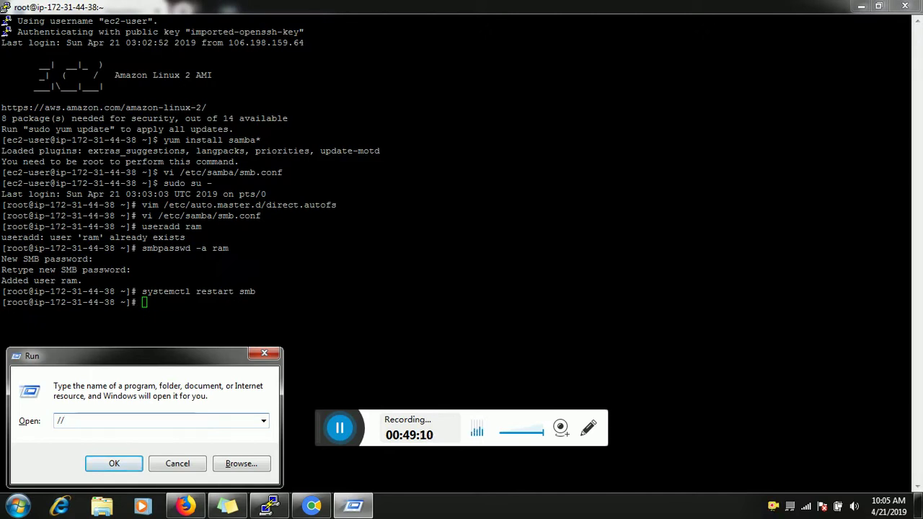
{"action": "key", "text": "BackSpace"}
{"action": "key", "text": "BackSpace"}
{"action": "type", "text": "\\\\"}
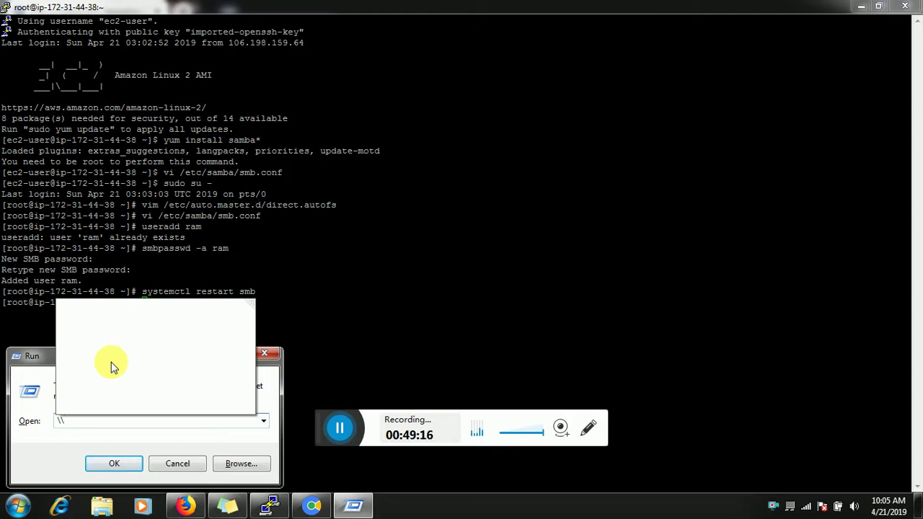
Copy the instance's IPv4 public IP from the EC2 console in Firefox and run it as a network path prefixed with \\
{"action": "left_click", "coordinate": [195, 507]}
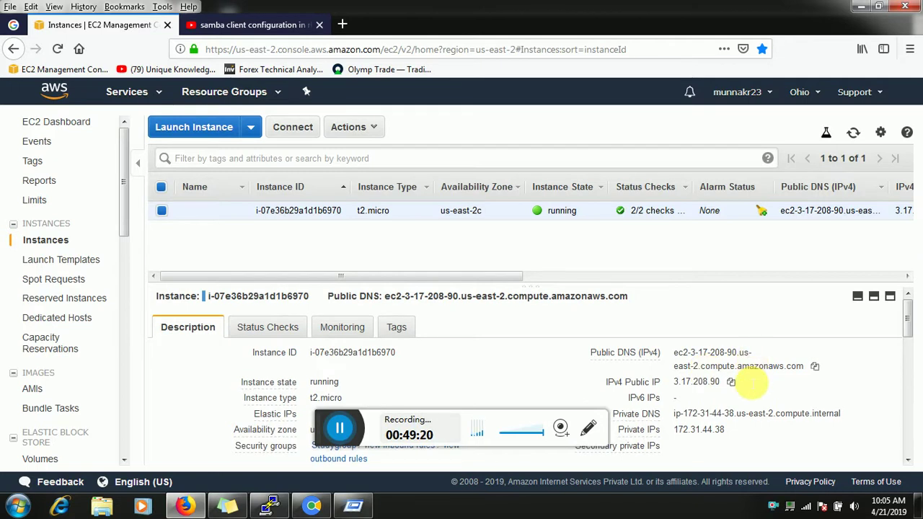
{"action": "left_click", "coordinate": [732, 382]}
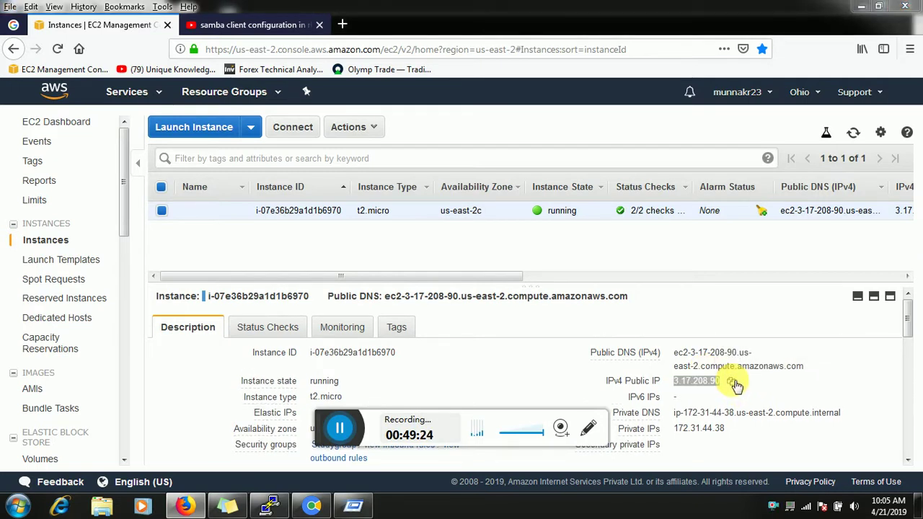
{"action": "left_click", "coordinate": [184, 505]}
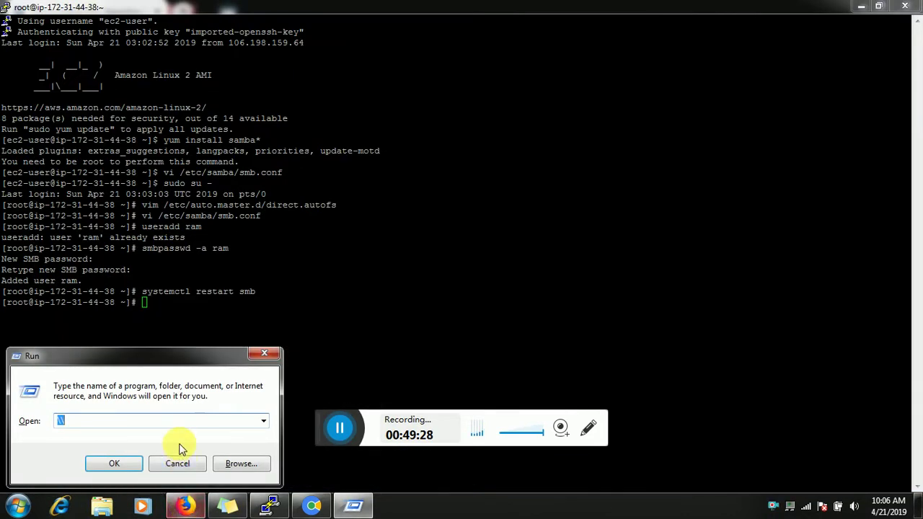
{"action": "type", "text": "\\\\"}
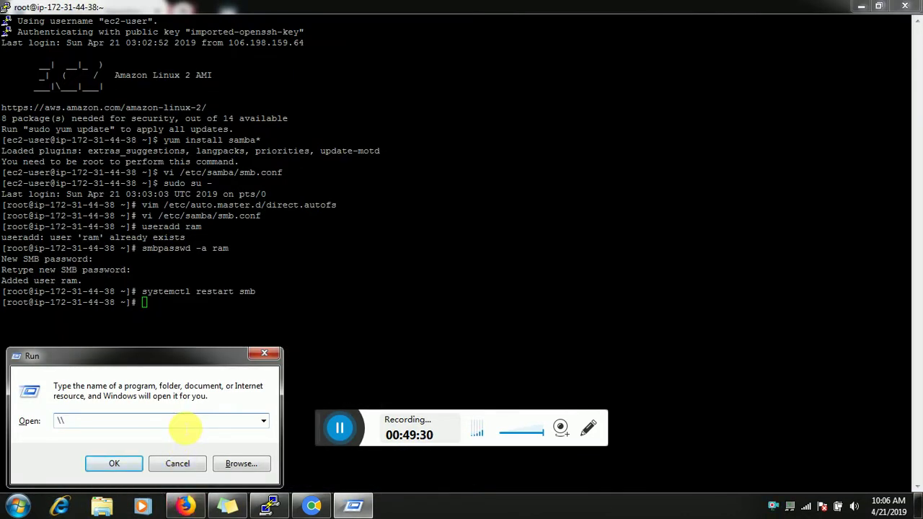
{"action": "key", "text": "ctrl+v"}
{"action": "key", "text": "Return"}
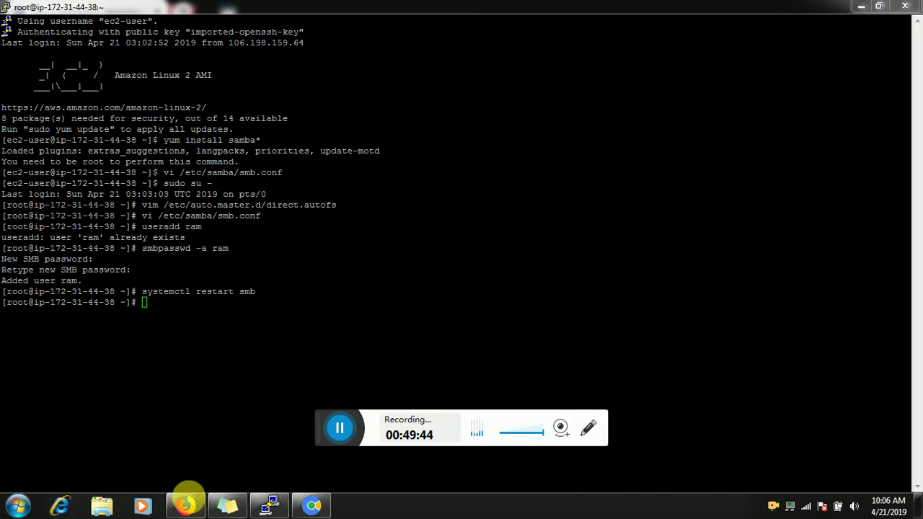
Switch to the EC2 console in Firefox and open the Studygroup security group from the instance's description
{"action": "left_click", "coordinate": [186, 506]}
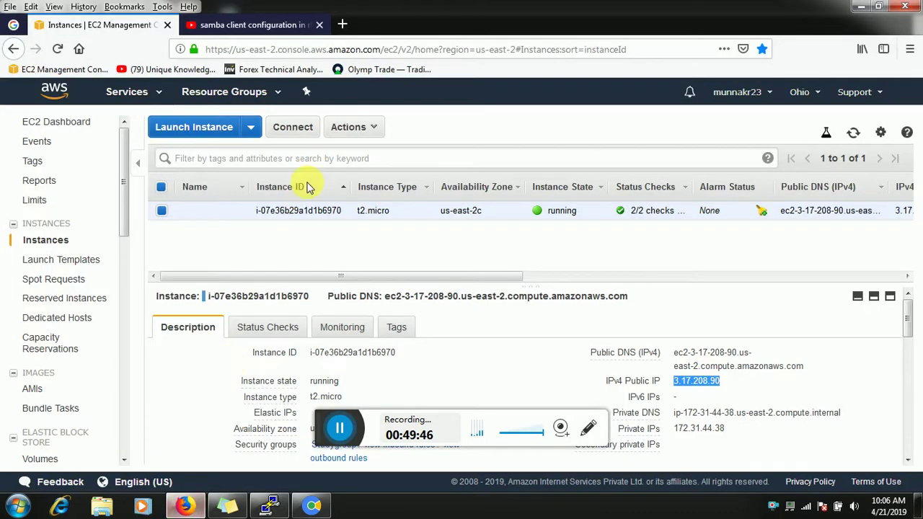
{"action": "mouse_move", "coordinate": [245, 383]}
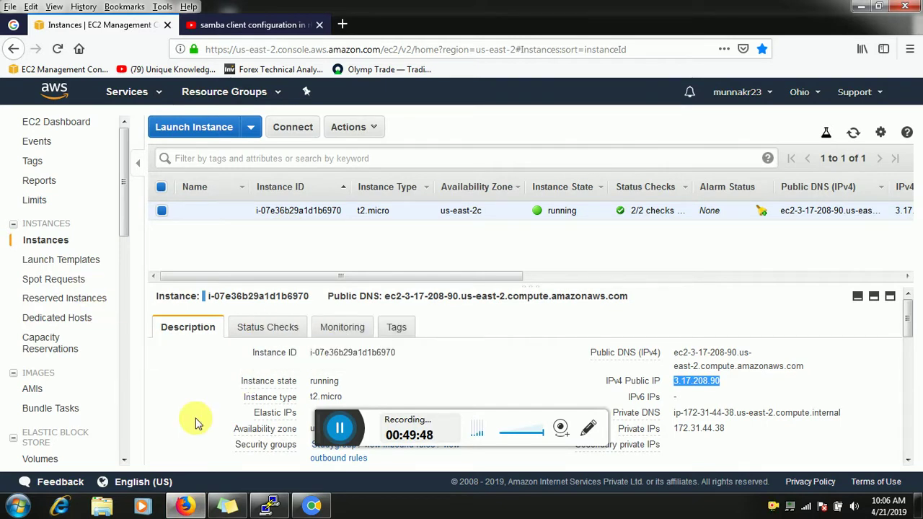
{"action": "left_click", "coordinate": [907, 459]}
{"action": "left_click", "coordinate": [907, 459]}
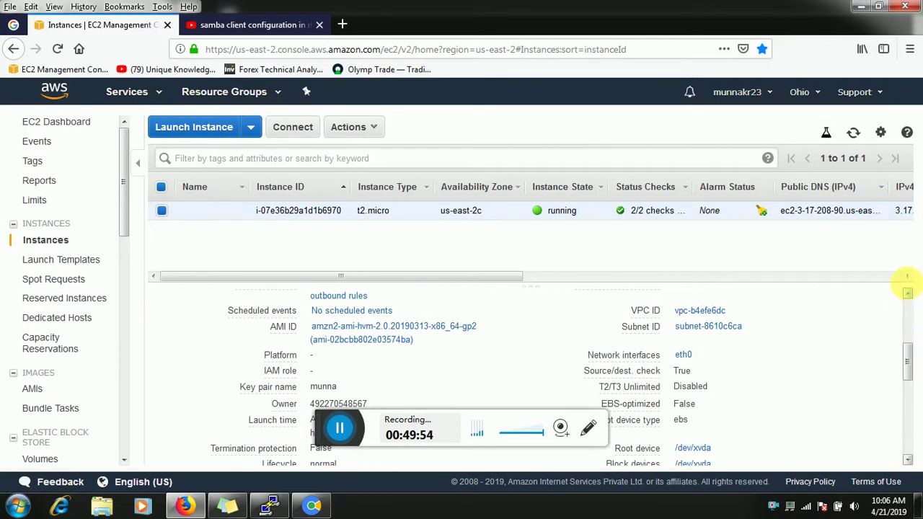
{"action": "left_click", "coordinate": [908, 295]}
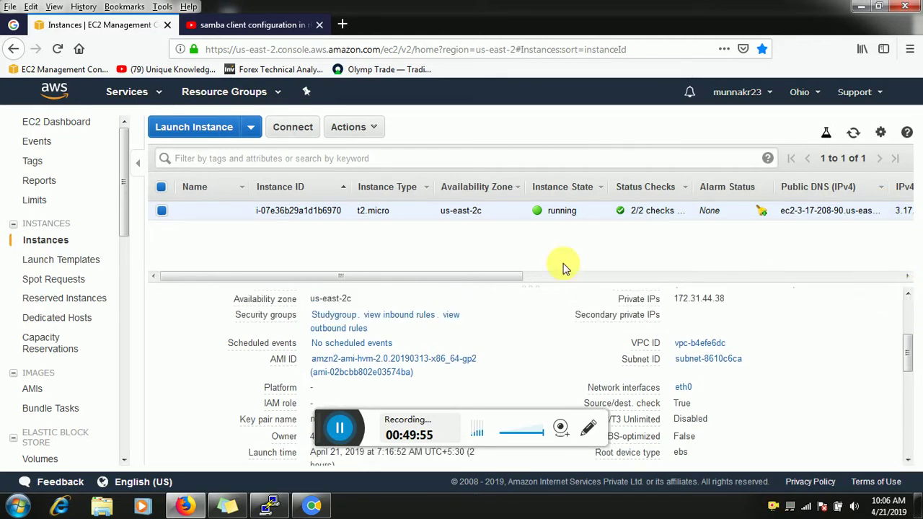
{"action": "left_click", "coordinate": [335, 321]}
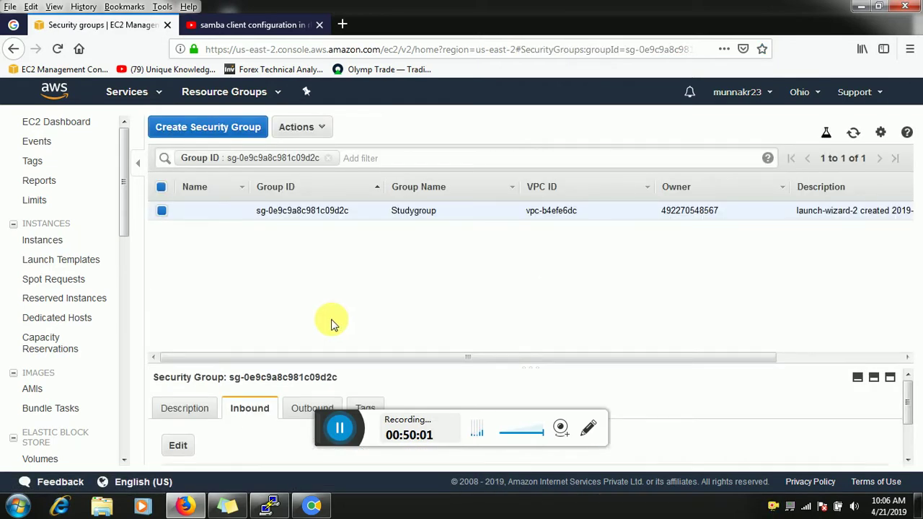
Add an inbound rule to the Studygroup security group allowing All traffic from Anywhere, and save the rules
{"action": "left_click", "coordinate": [187, 454]}
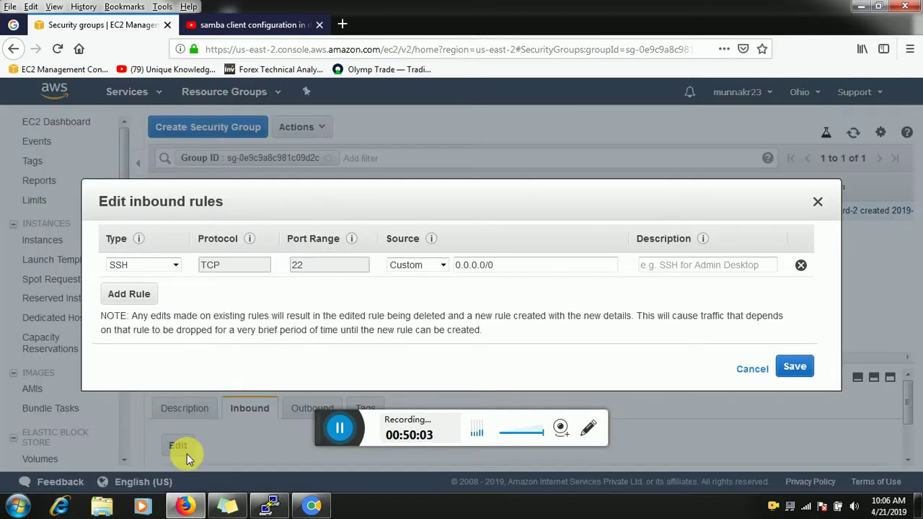
{"action": "left_click", "coordinate": [137, 295]}
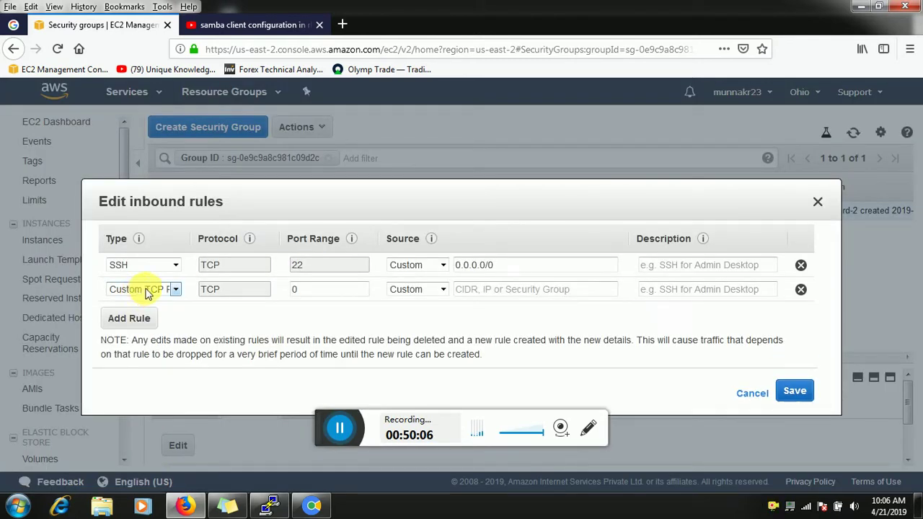
{"action": "left_click", "coordinate": [140, 290]}
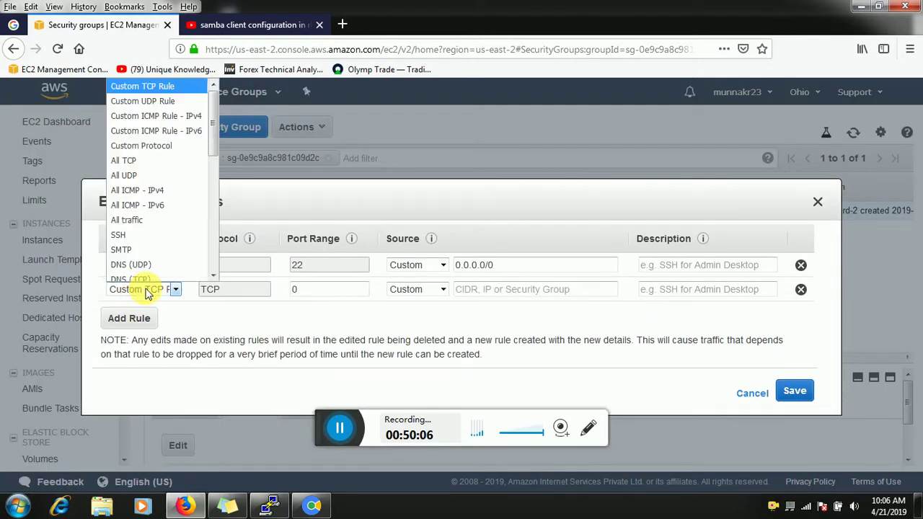
{"action": "left_click", "coordinate": [144, 220]}
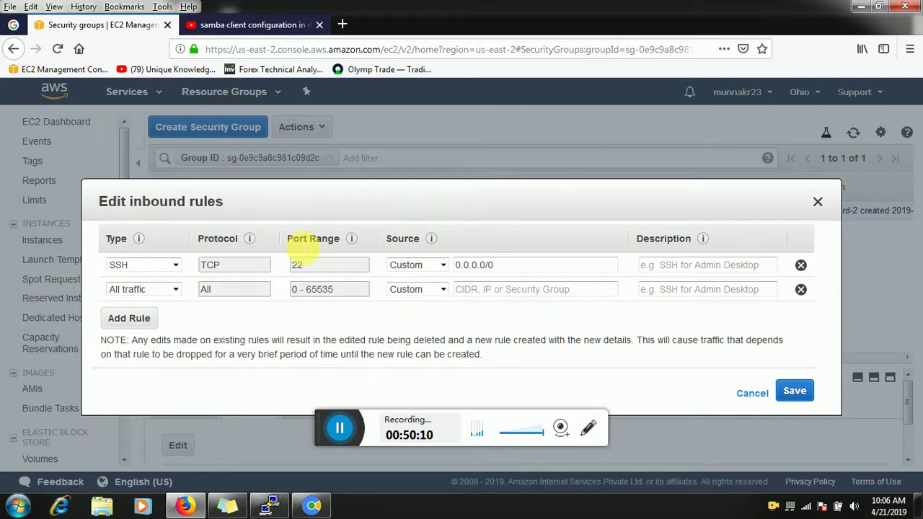
{"action": "left_click", "coordinate": [441, 291]}
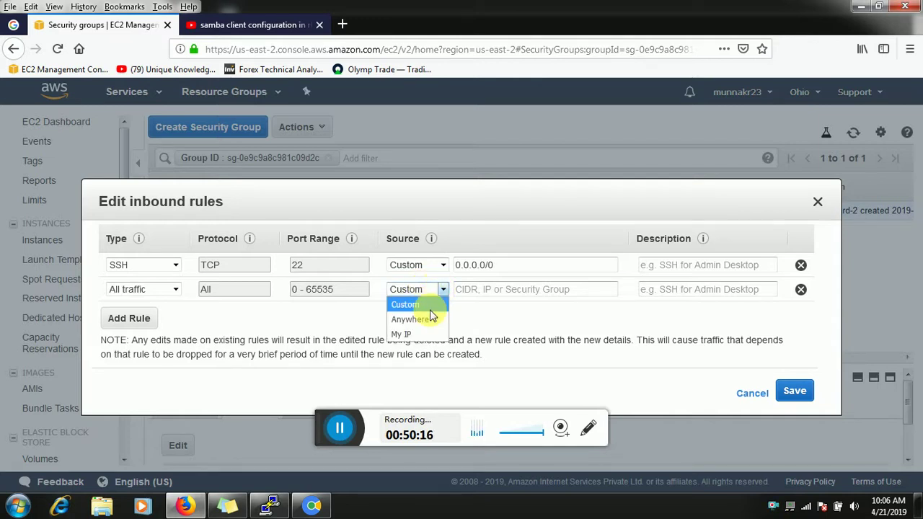
{"action": "left_click", "coordinate": [422, 319]}
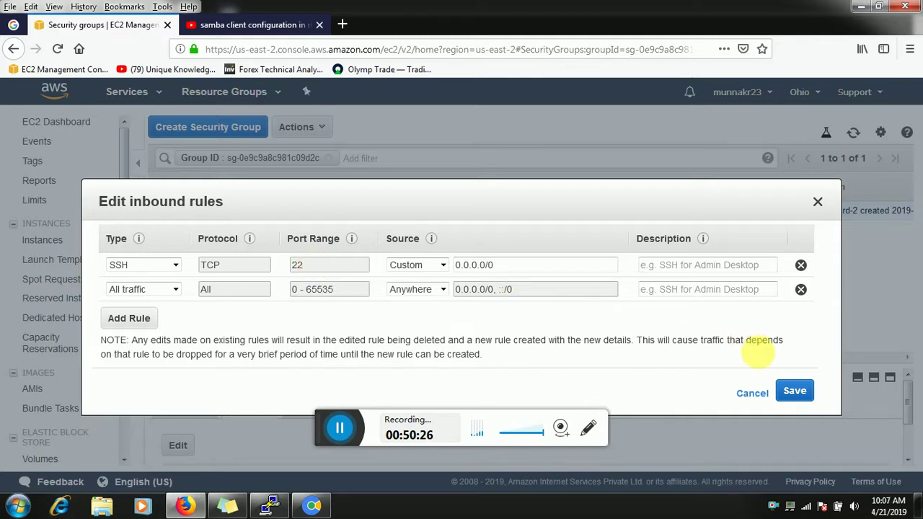
{"action": "left_click", "coordinate": [796, 392]}
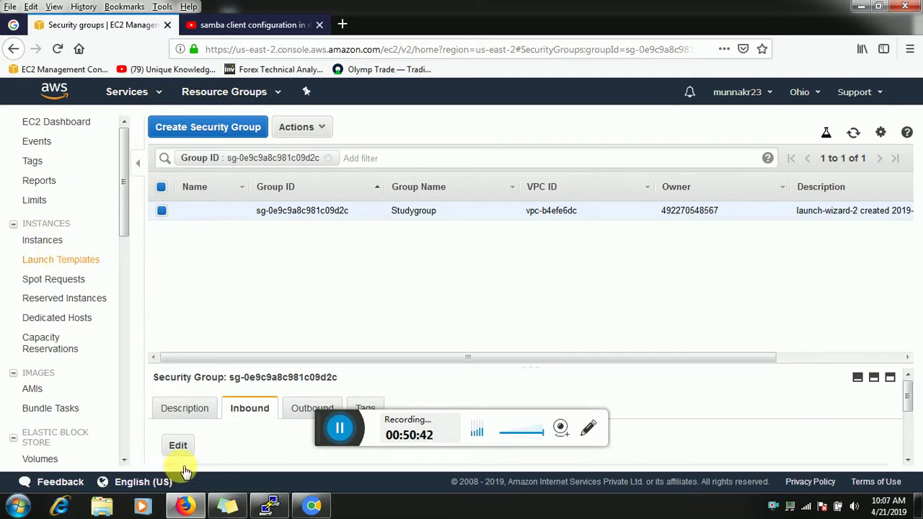
Switch to the PuTTY root session and restart the Samba service with systemctl restart smb
{"action": "left_click", "coordinate": [270, 507]}
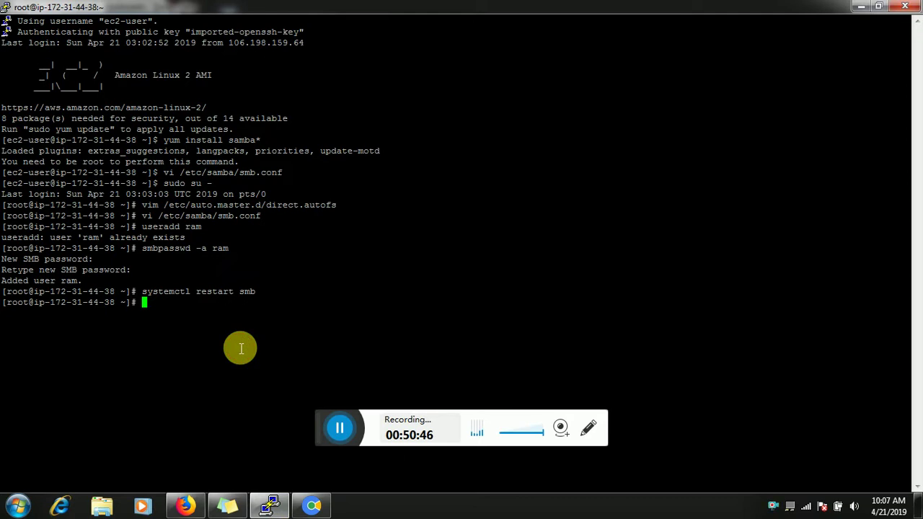
{"action": "key", "text": "Up"}
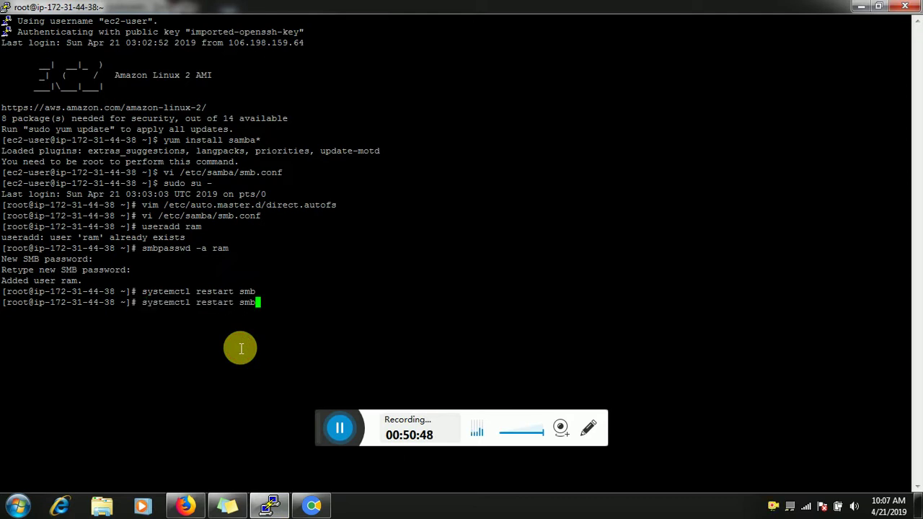
{"action": "key", "text": "Return"}
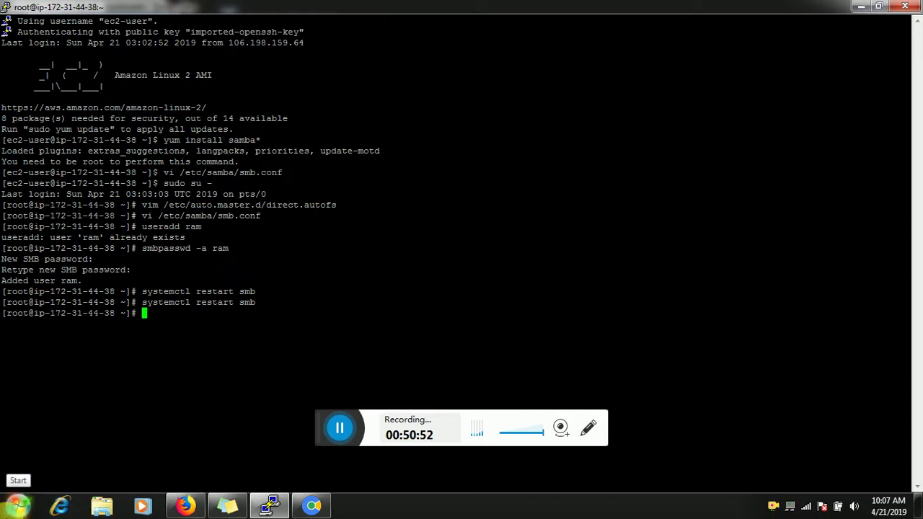
Try to open the network path \\3.17.208.90 through the Windows Run dialog, then dismiss the resulting dialog
{"action": "key", "text": "super+r"}
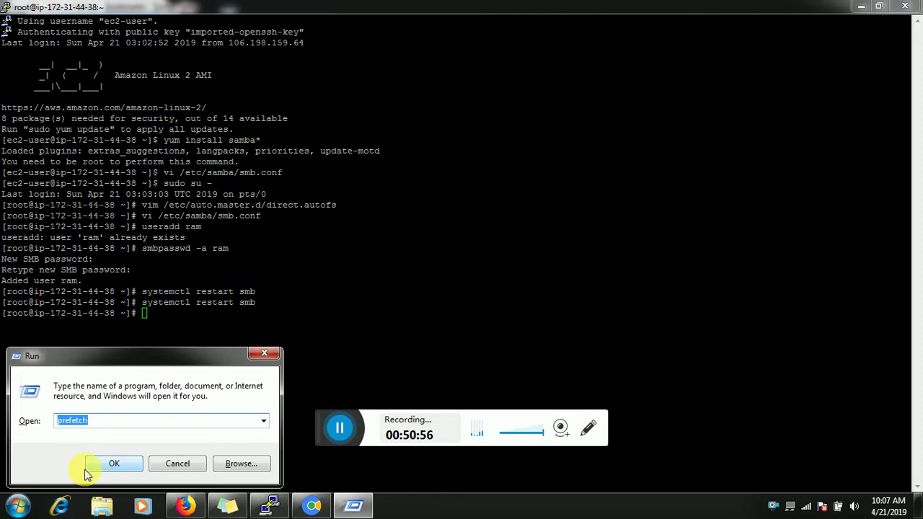
{"action": "type", "text": "\\\\"}
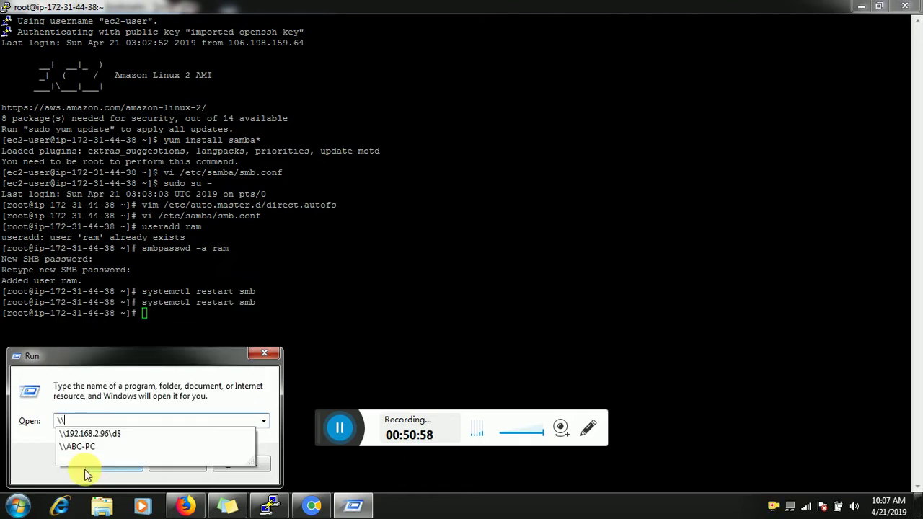
{"action": "key", "text": "ctrl+v"}
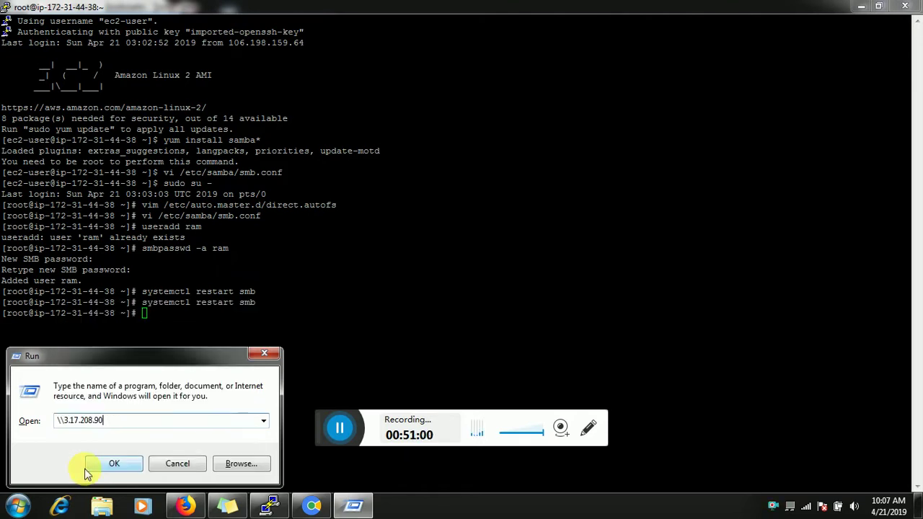
{"action": "left_click", "coordinate": [87, 465]}
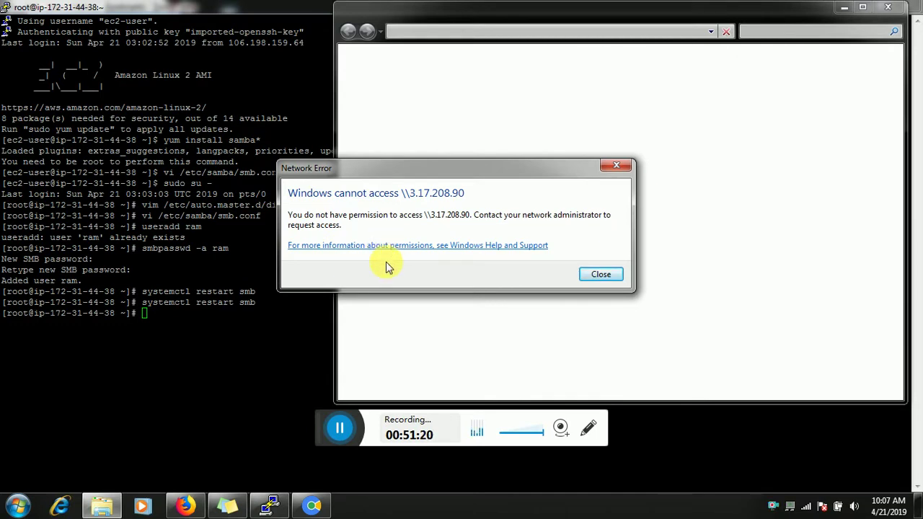
{"action": "left_click", "coordinate": [599, 274]}
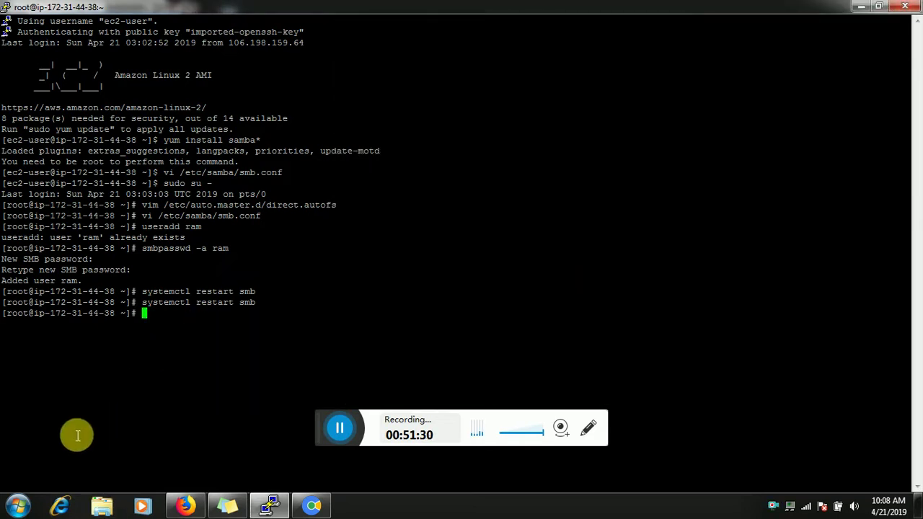
Search Windows for run and retry the stored network path \\3.17.208.90 from the Run dialog
{"action": "left_click", "coordinate": [17, 506]}
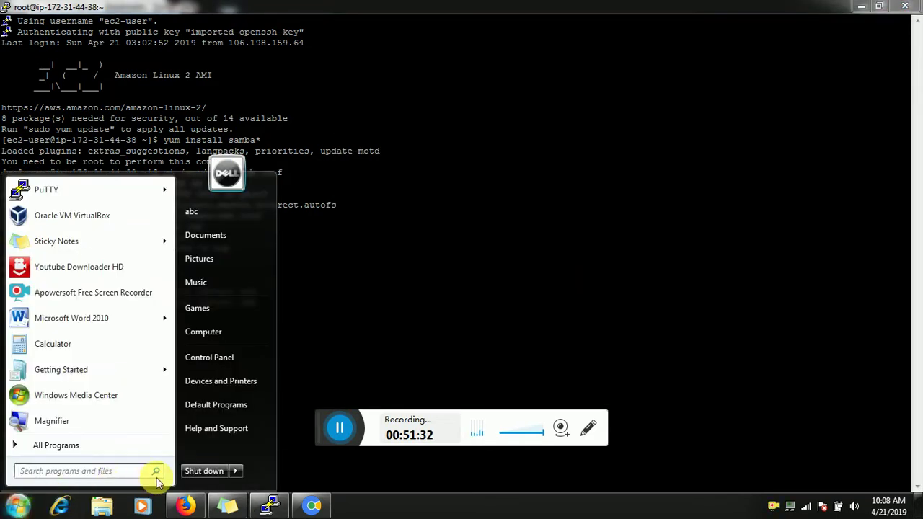
{"action": "left_click", "coordinate": [138, 472]}
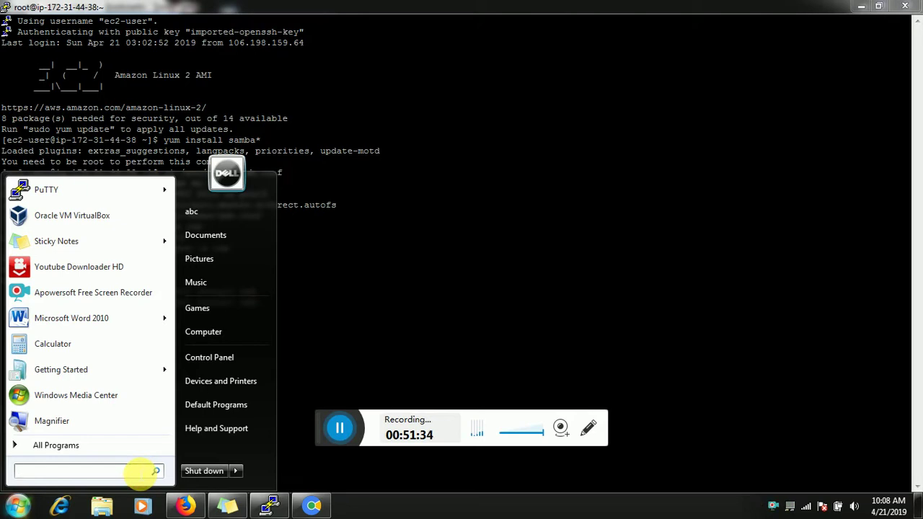
{"action": "type", "text": "run"}
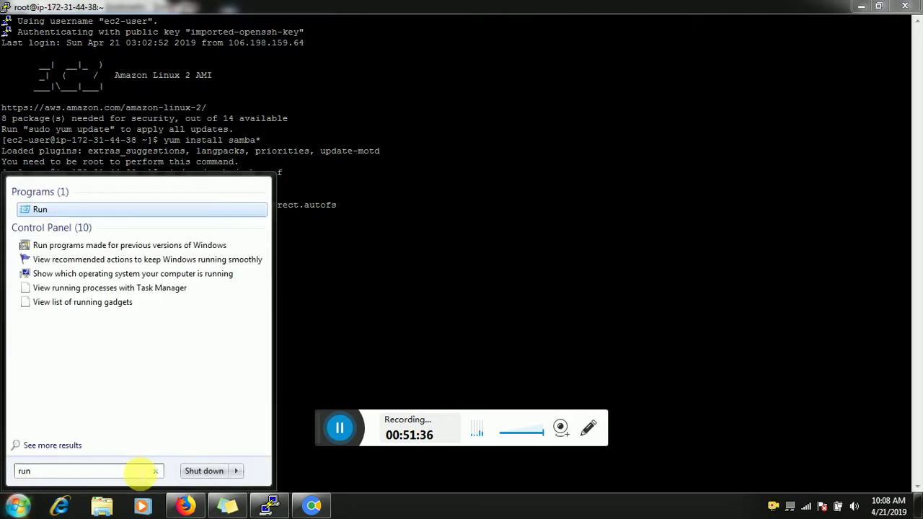
{"action": "key", "text": "Return"}
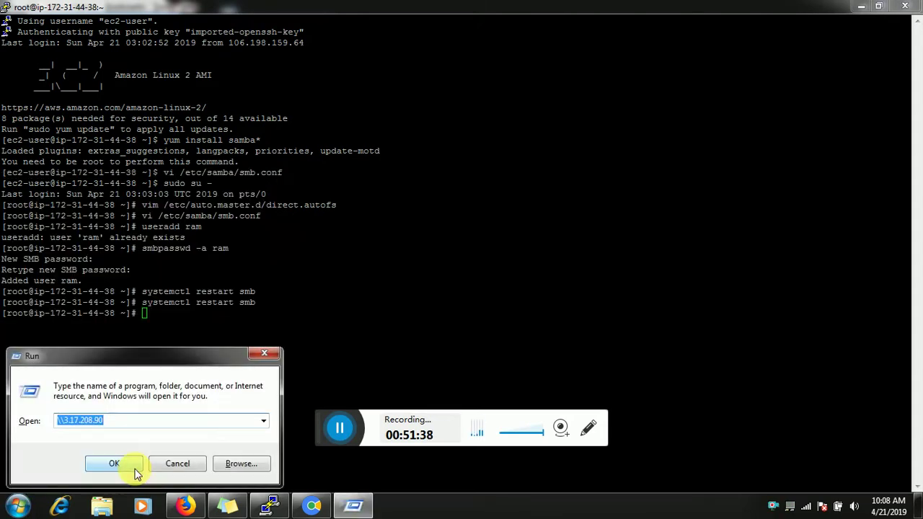
{"action": "left_click", "coordinate": [135, 469]}
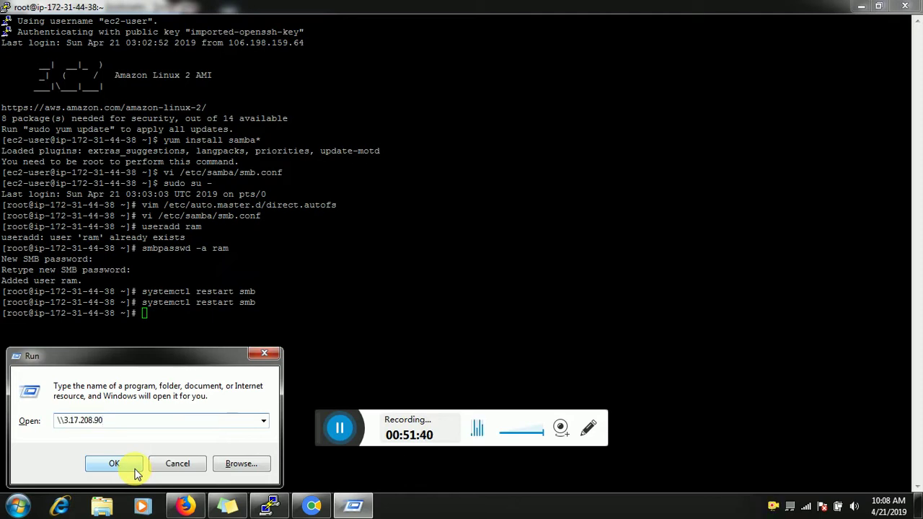
{"action": "left_click", "coordinate": [136, 471]}
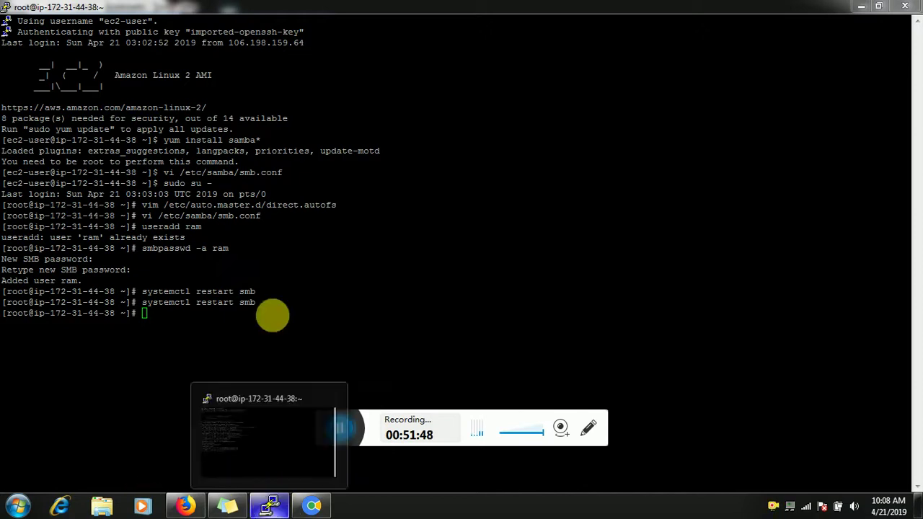
{"action": "key", "text": "super+e"}
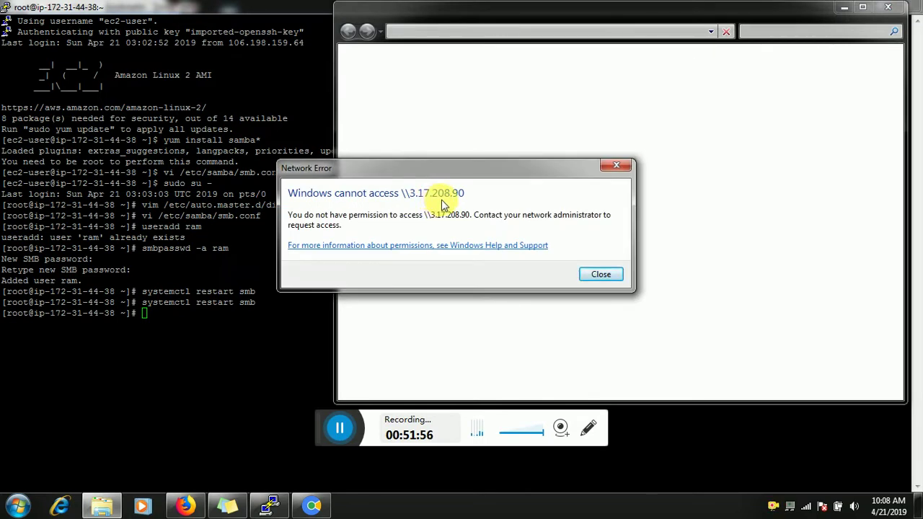
{"action": "left_click", "coordinate": [600, 275]}
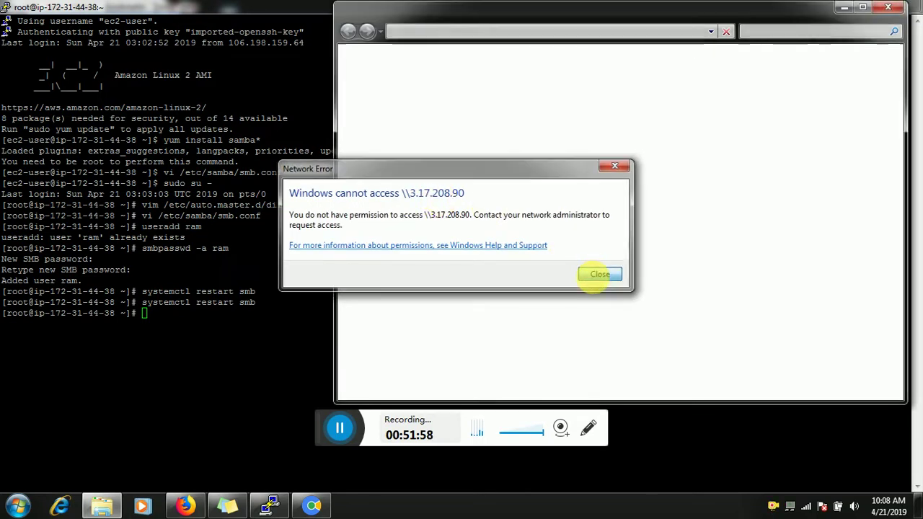
Check the SELinux mode in the PuTTY root session with getenforce
{"action": "left_click", "coordinate": [242, 315]}
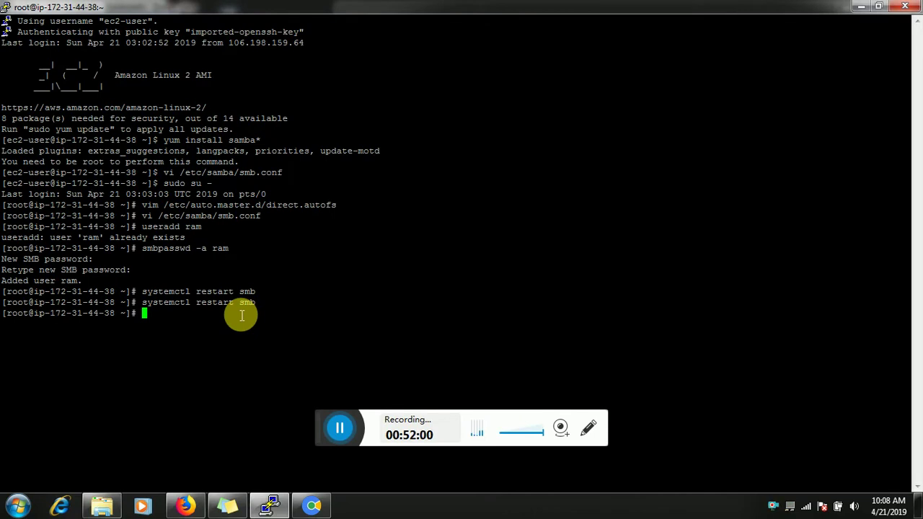
{"action": "type", "text": "get"}
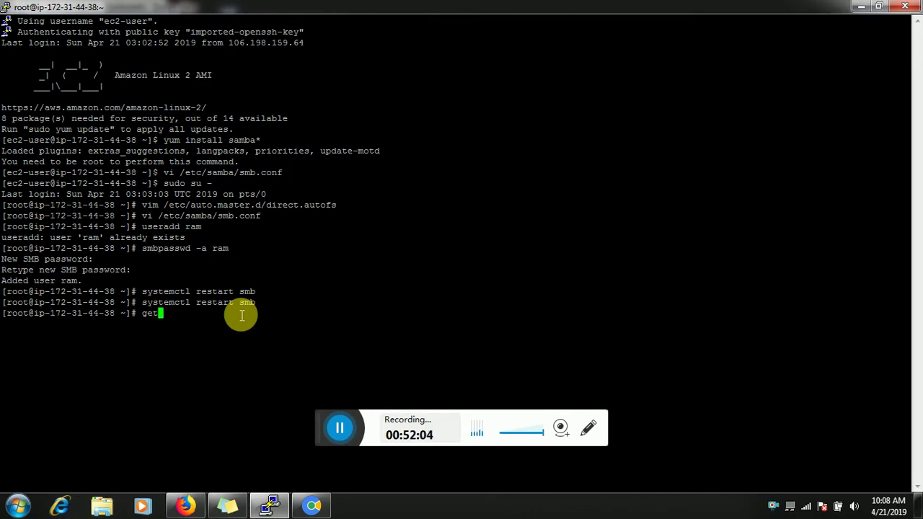
{"action": "type", "text": "enforce"}
{"action": "key", "text": "Return"}
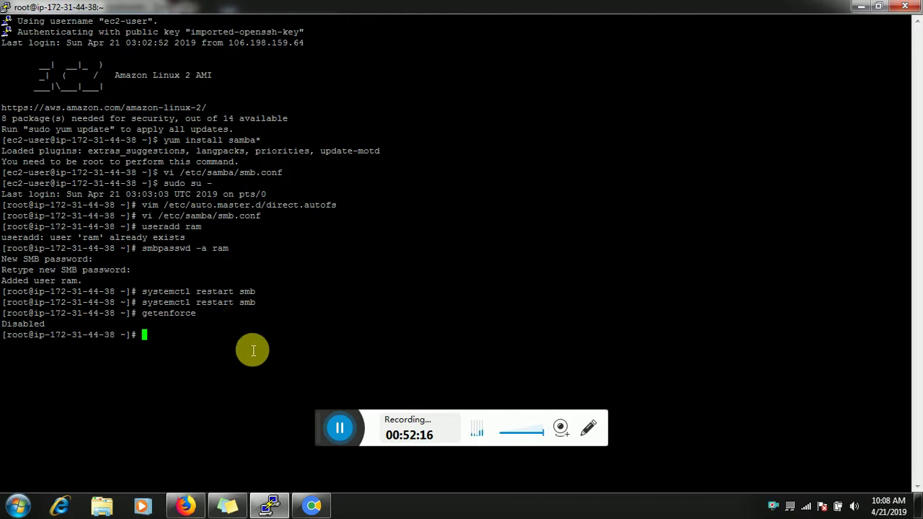
Switch to the EC2 console in Firefox and review the Studygroup security group's inbound rules without changing them
{"action": "left_click", "coordinate": [185, 505]}
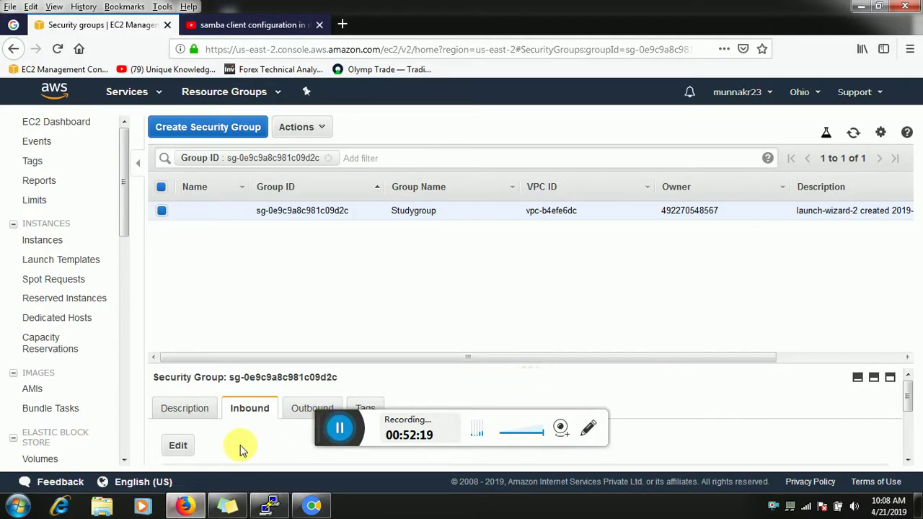
{"action": "left_click", "coordinate": [180, 443]}
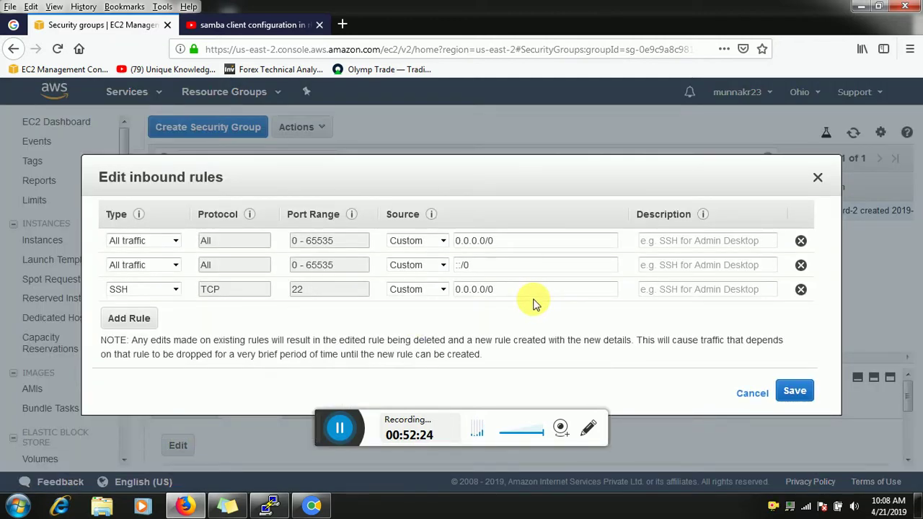
{"action": "left_click", "coordinate": [752, 393]}
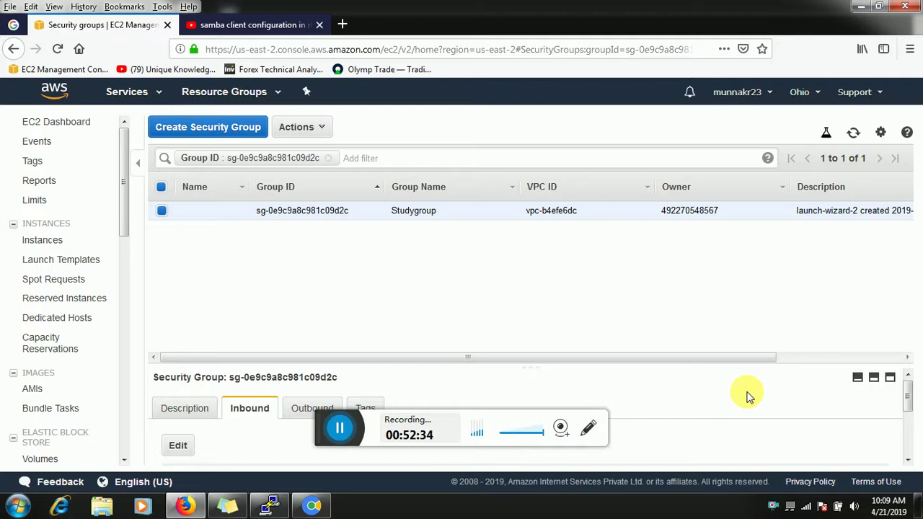
{"action": "left_click", "coordinate": [342, 432]}
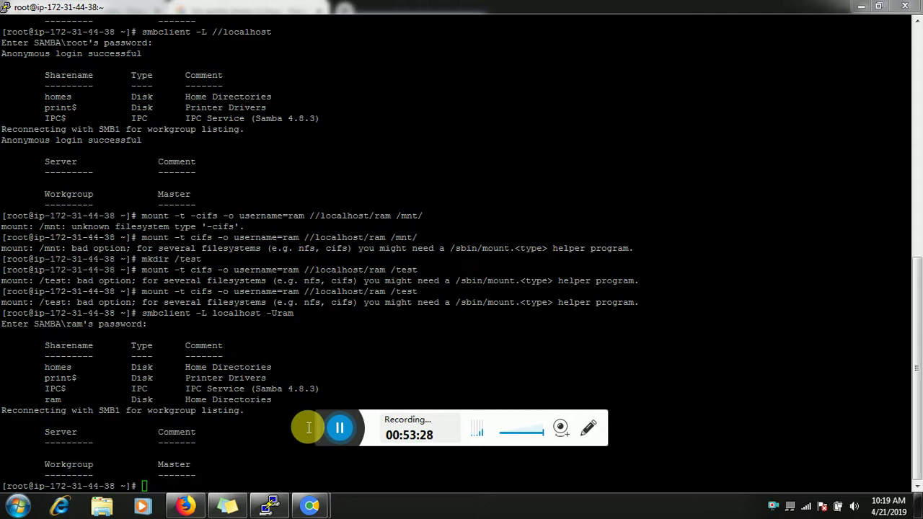
Clear Firefox's recent history for the Everything time range, including browsing and download history, active logins, form and search history, cookies and cache
{"action": "left_click", "coordinate": [185, 506]}
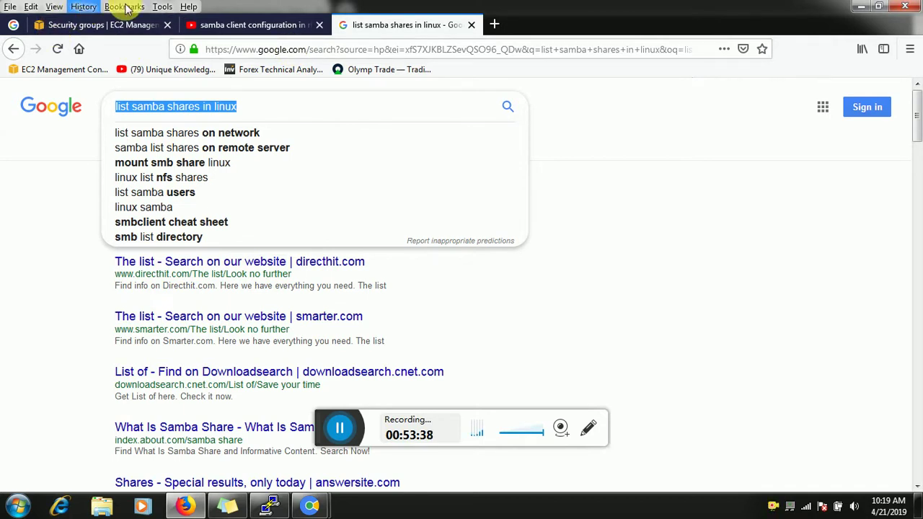
{"action": "left_click", "coordinate": [162, 10]}
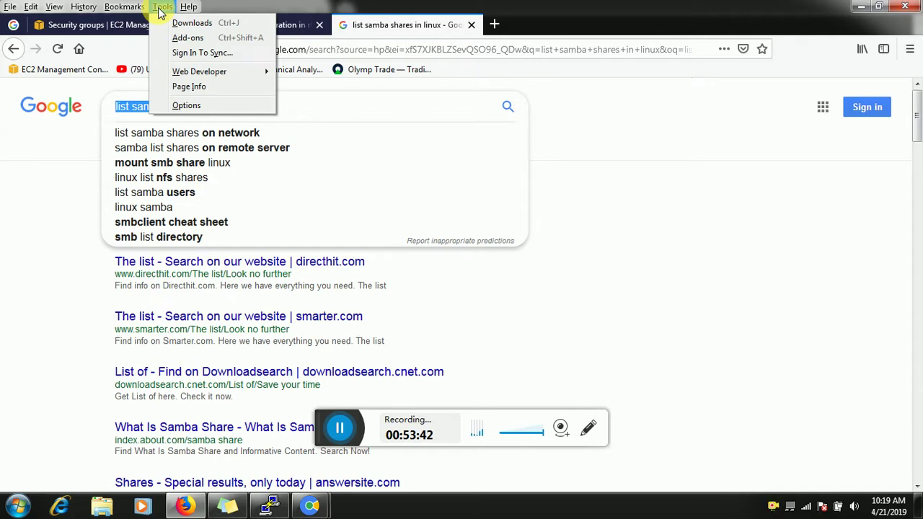
{"action": "mouse_move", "coordinate": [118, 8]}
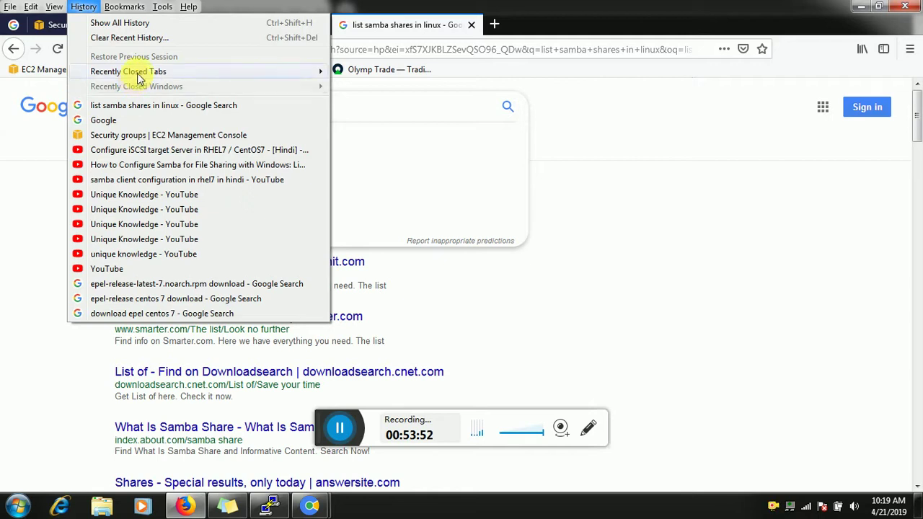
{"action": "left_click", "coordinate": [157, 39]}
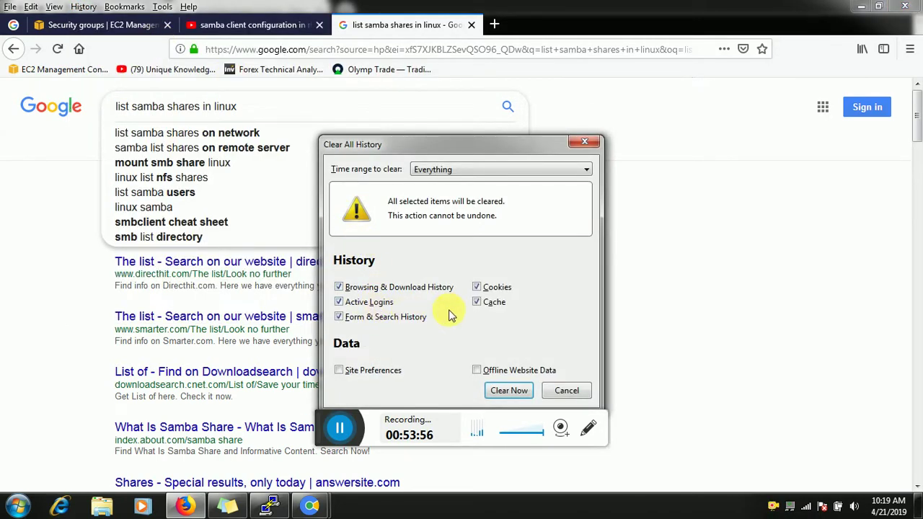
{"action": "left_click", "coordinate": [508, 390]}
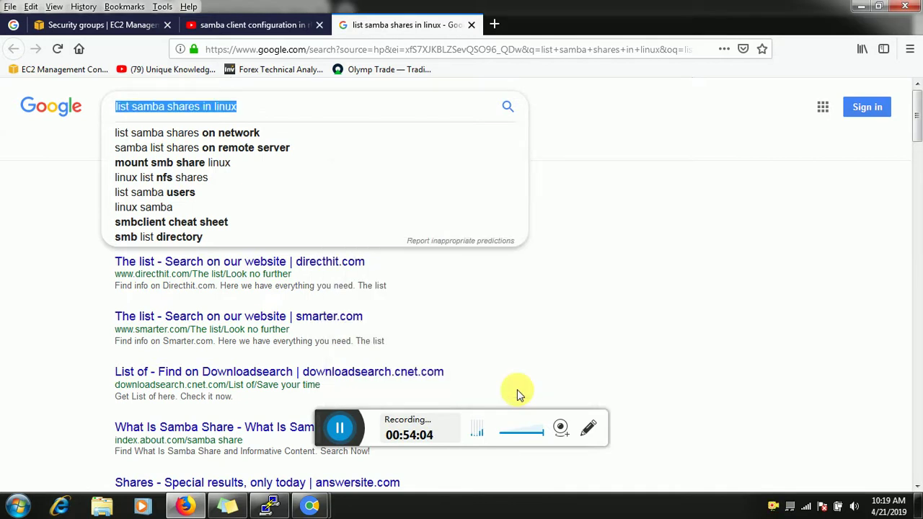
Rerun the Google search for list samba shares in linux and glance at the YouTube results page
{"action": "key", "text": "Return"}
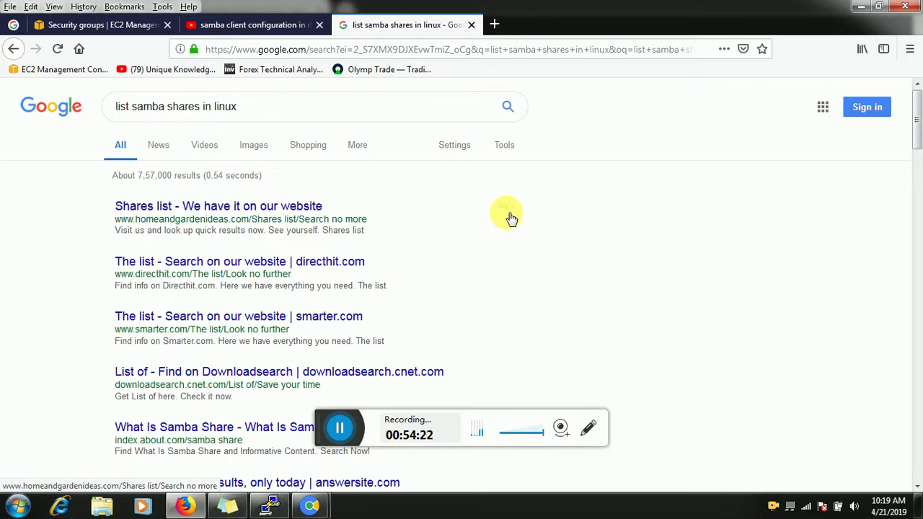
{"action": "left_click", "coordinate": [267, 25]}
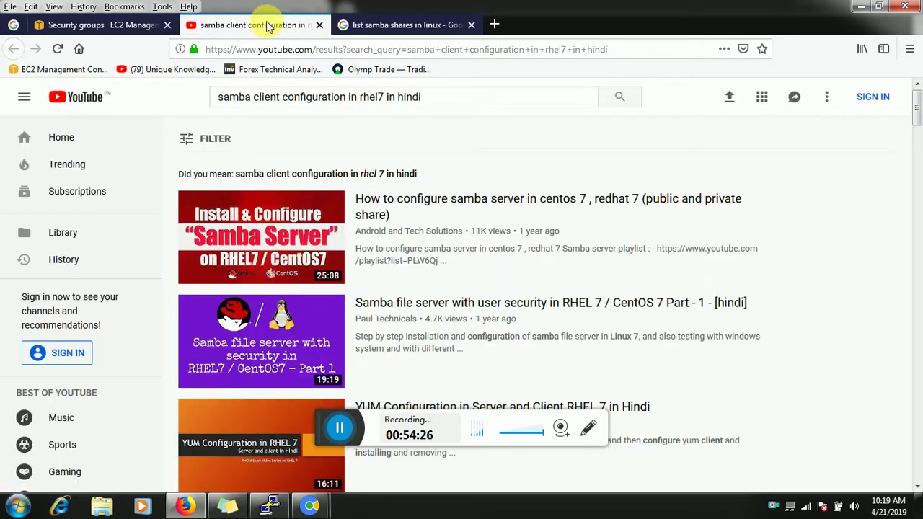
{"action": "left_click", "coordinate": [371, 24]}
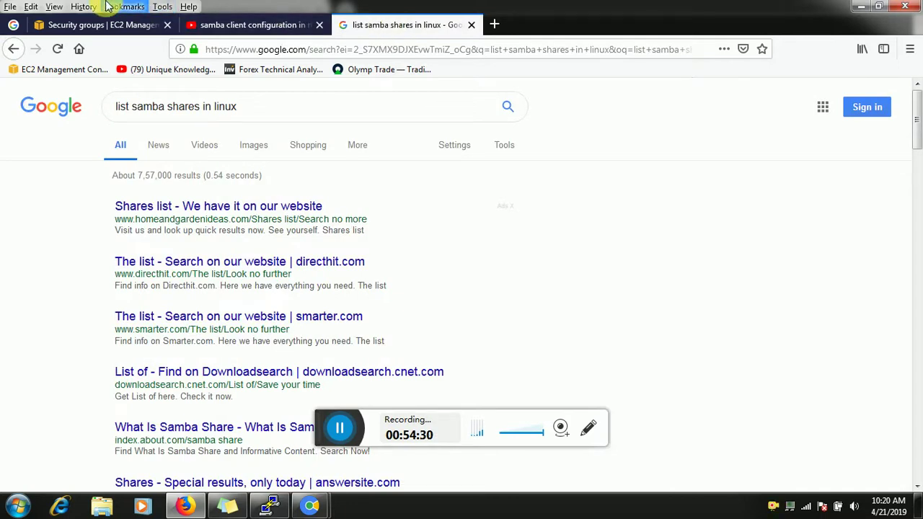
Return to the EC2 security groups page and reload the AWS Management Console to sign in again
{"action": "left_click", "coordinate": [108, 25]}
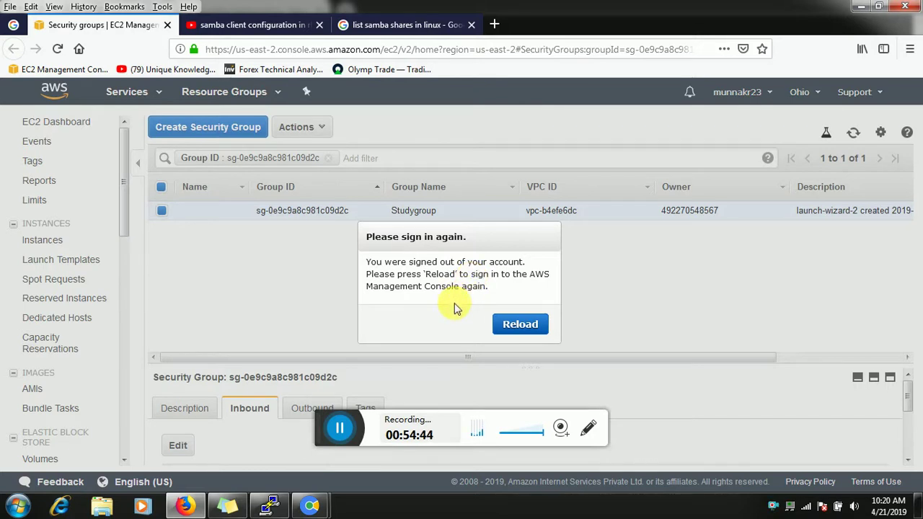
{"action": "left_click", "coordinate": [537, 322]}
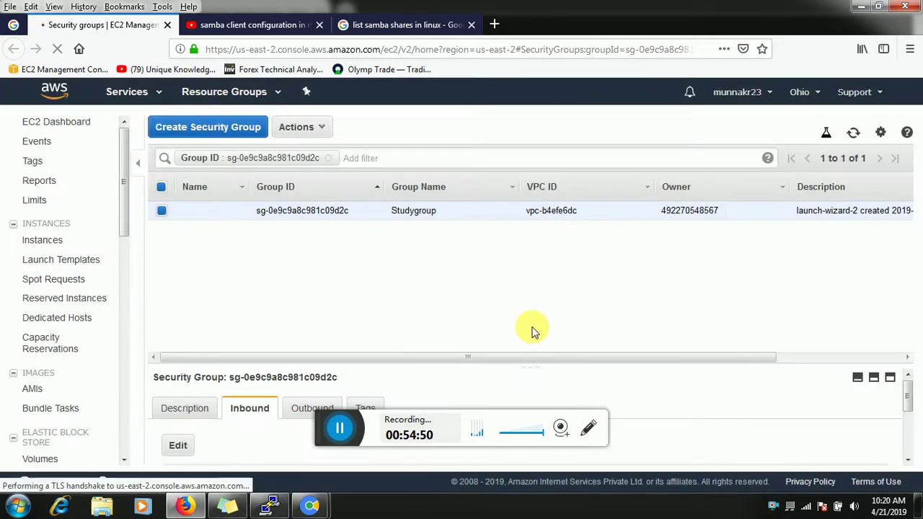